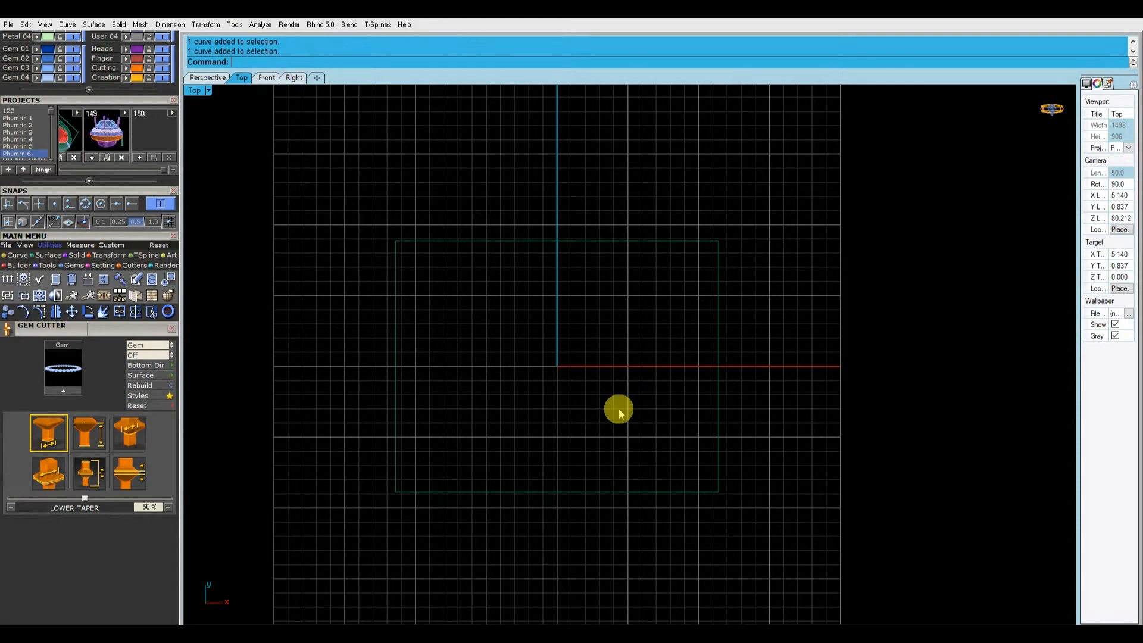
Step: Draw a circle centred on the origin 0, about as tall as the rectangle, and show the notes with the target dimensions
{"action": "type", "text": "ircle"}
{"action": "key", "text": "Return"}
{"action": "type", "text": "0"}
{"action": "key", "text": "Return"}
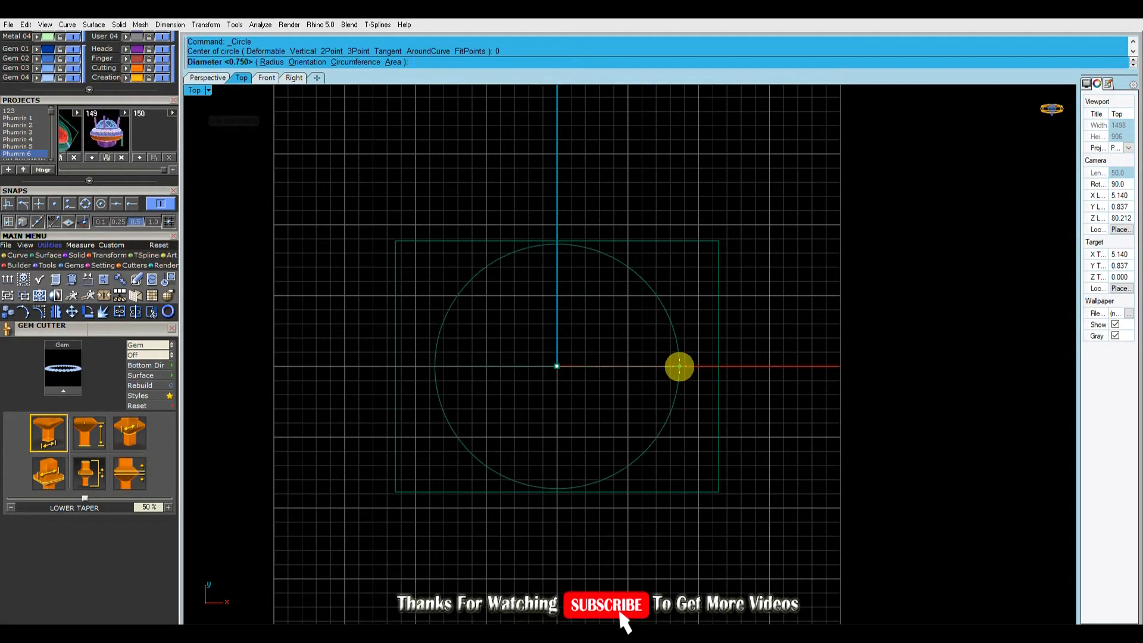
{"action": "left_click", "coordinate": [1108, 84]}
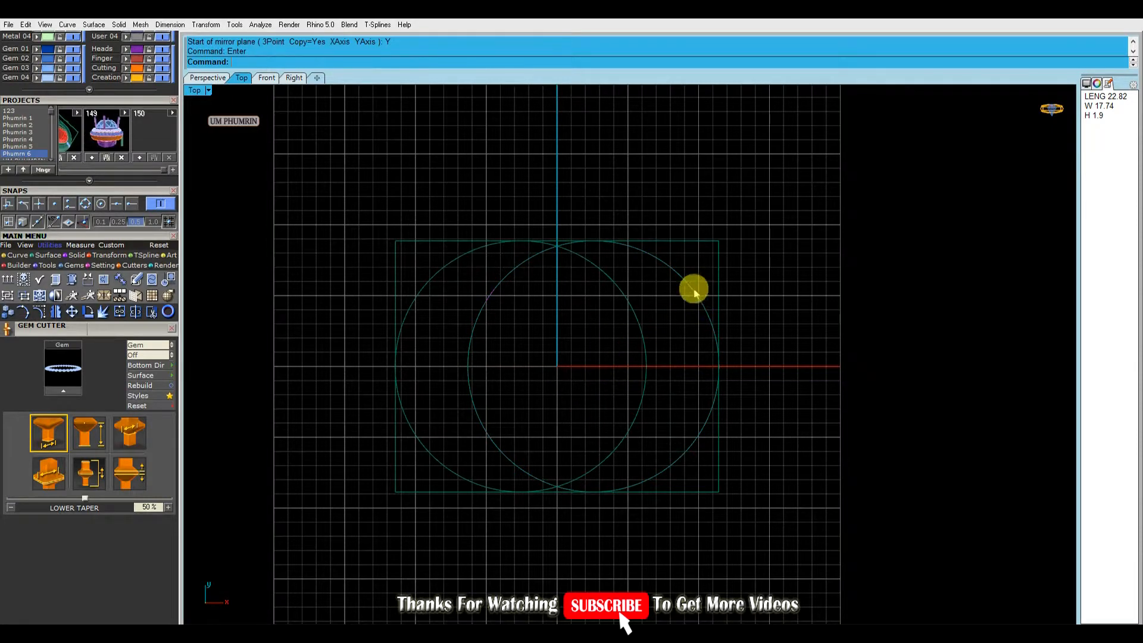
Step: Move the right circle outward along the X axis so its mirrored copy moves the opposite way and their overlap narrows
{"action": "scroll", "coordinate": [676, 320], "scroll_direction": "up", "scroll_amount": 3}
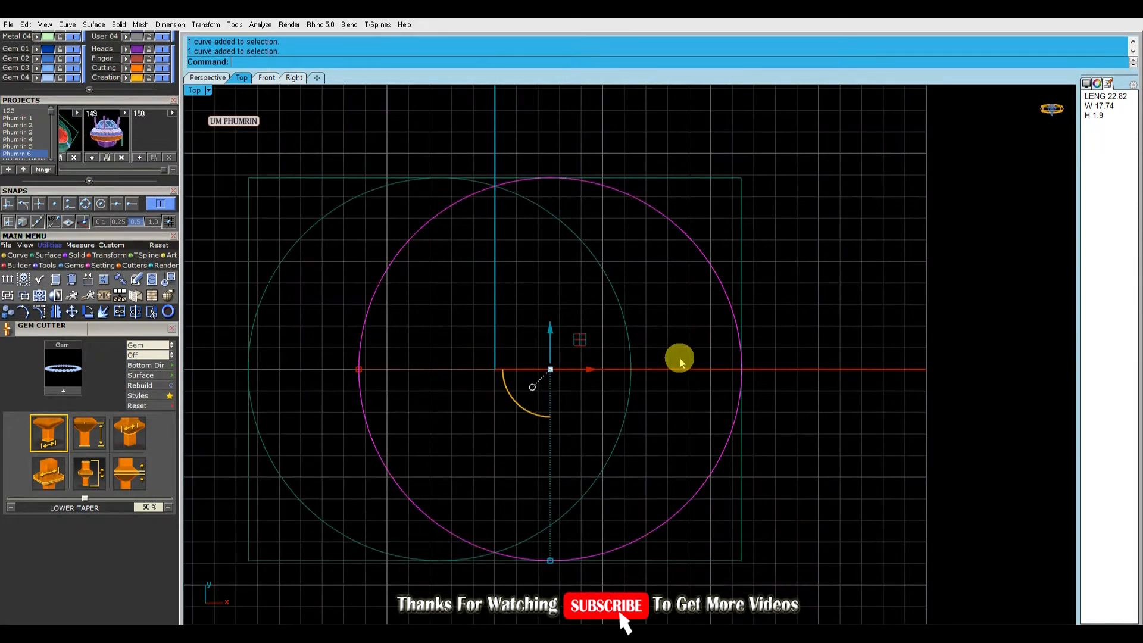
{"action": "left_click_drag", "start_coordinate": [584, 372], "coordinate": [631, 372]}
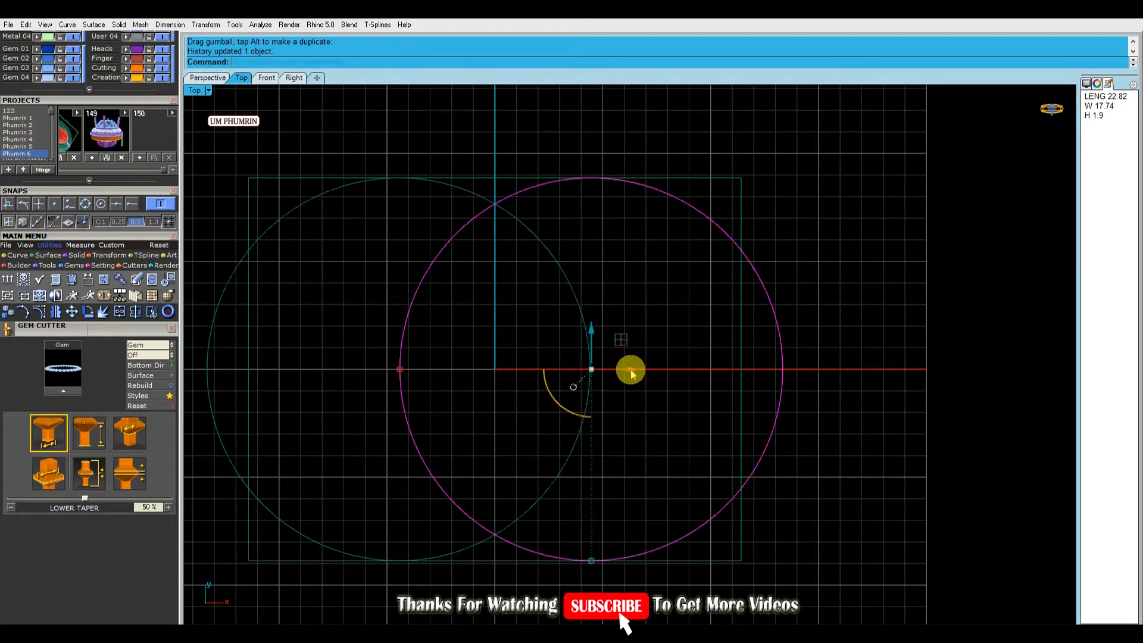
{"action": "left_click", "coordinate": [698, 357]}
{"action": "scroll", "coordinate": [663, 362], "scroll_direction": "down", "scroll_amount": 8}
{"action": "scroll", "coordinate": [650, 345], "scroll_direction": "up", "scroll_amount": 6}
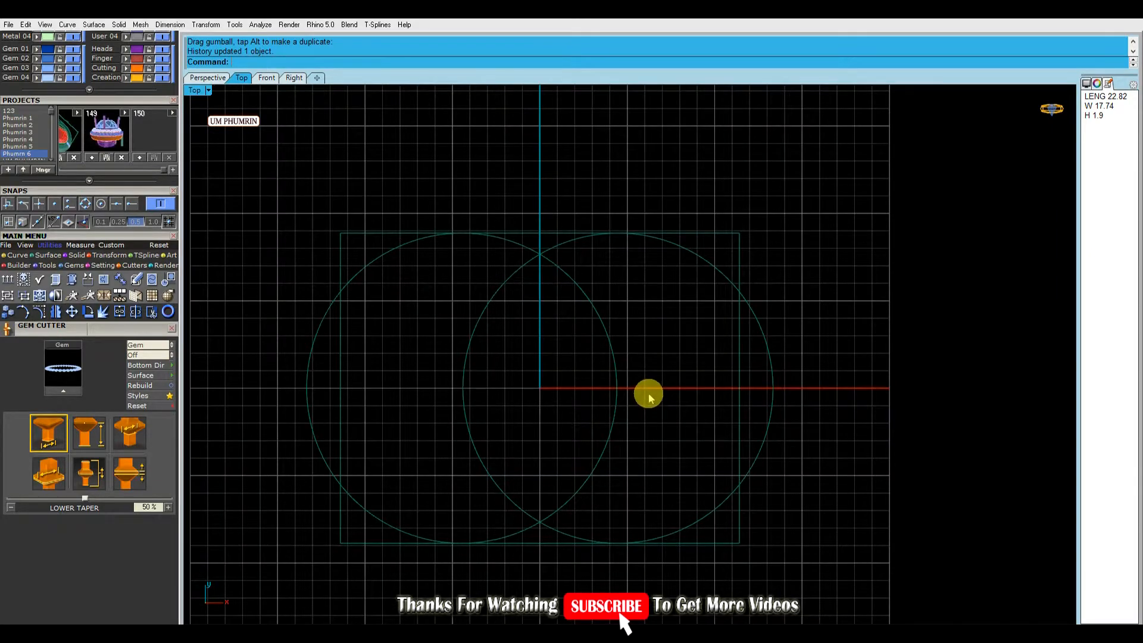
{"action": "left_click", "coordinate": [768, 388]}
{"action": "left_click_drag", "start_coordinate": [647, 392], "coordinate": [646, 391]}
{"action": "left_click", "coordinate": [698, 384]}
{"action": "scroll", "coordinate": [698, 384], "scroll_direction": "down", "scroll_amount": 5}
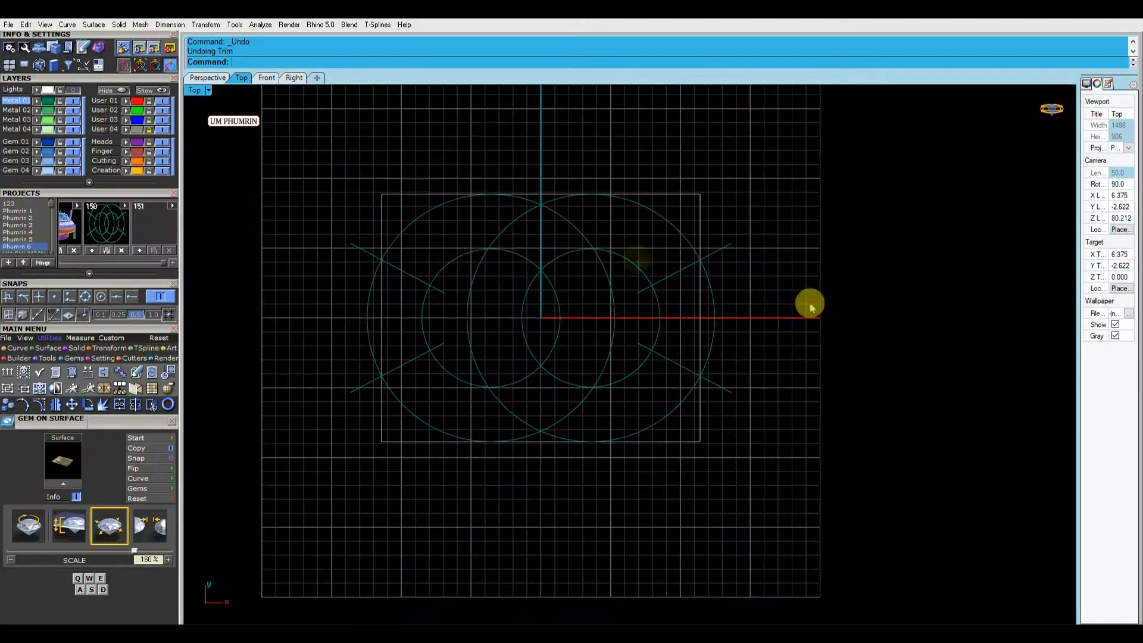
Step: Trim both pairs of circles with the four slanted lines to form two open C outlines, and delete the cutting lines
{"action": "right_click_drag", "start_coordinate": [806, 304], "coordinate": [835, 234]}
{"action": "left_click", "coordinate": [245, 79]}
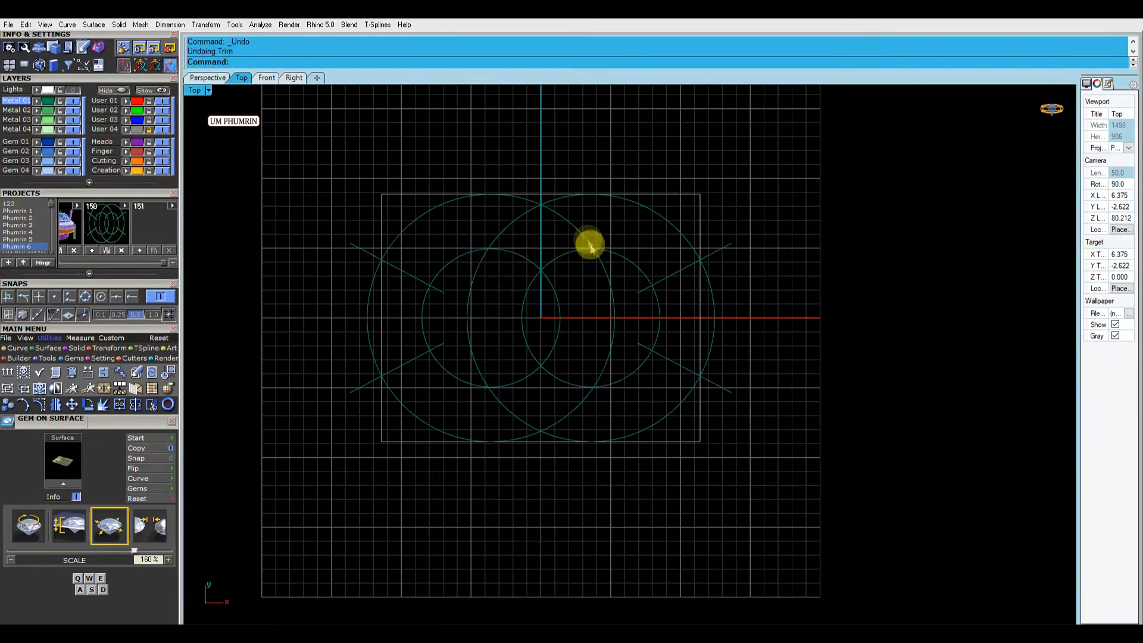
{"action": "left_click_drag", "start_coordinate": [633, 265], "coordinate": [793, 375]}
{"action": "left_click_drag", "start_coordinate": [306, 165], "coordinate": [467, 437]}
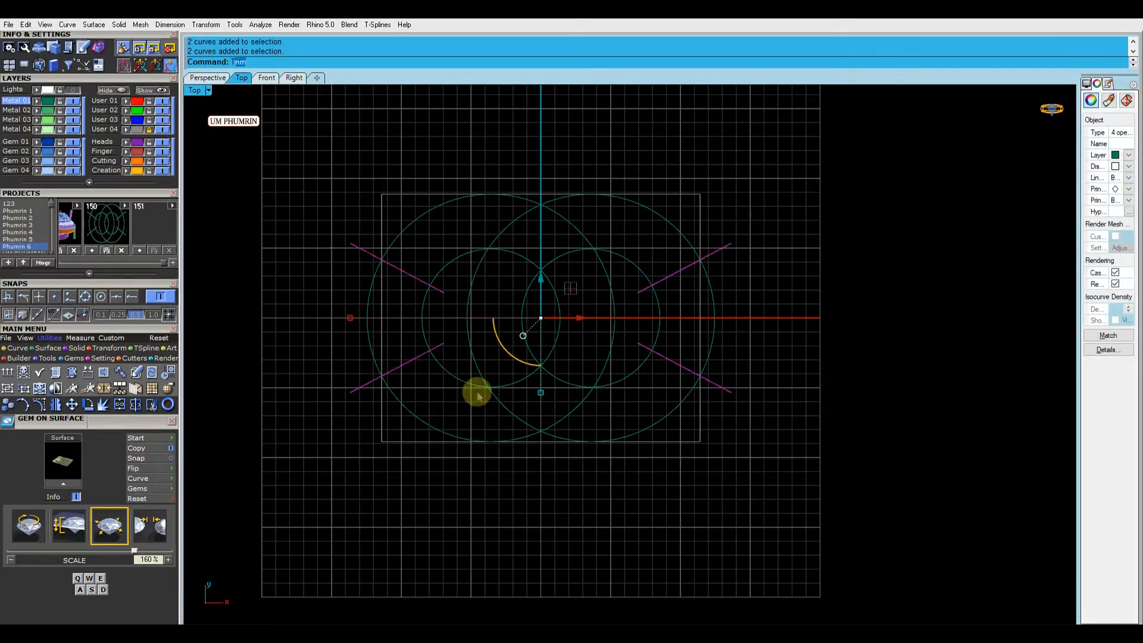
{"action": "key", "text": "Return"}
{"action": "key", "text": "Return"}
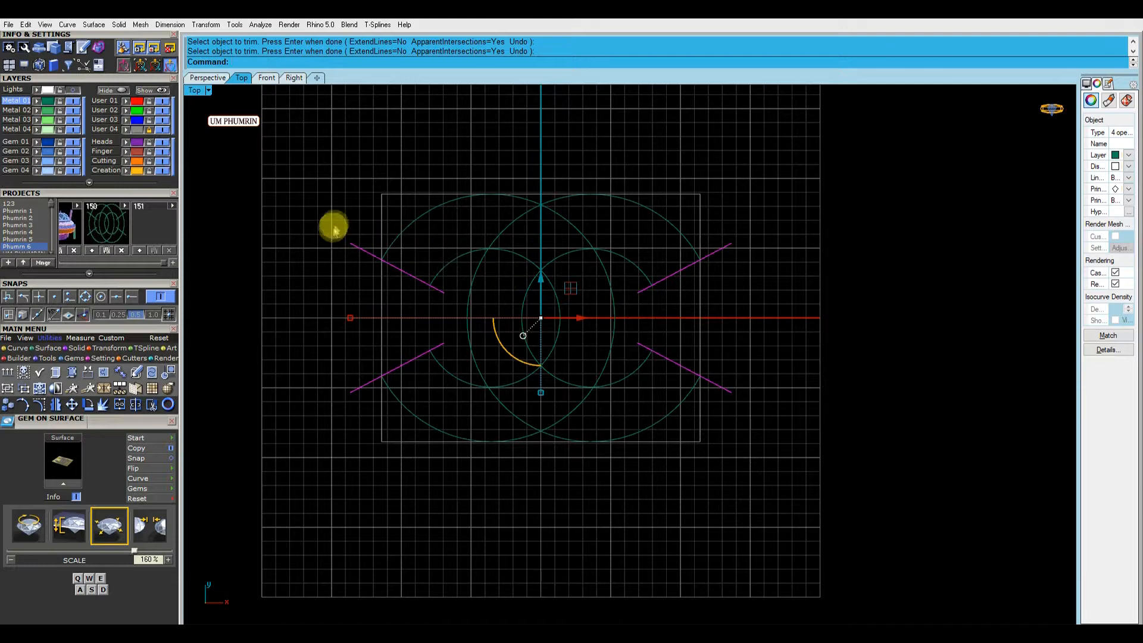
{"action": "key", "text": "Delete"}
Step: Loft the inner and outer arcs of each C outline into surfaces and switch to the perspective view
{"action": "left_click_drag", "start_coordinate": [610, 286], "coordinate": [609, 285]}
{"action": "left_click_drag", "start_coordinate": [761, 260], "coordinate": [611, 236]}
{"action": "type", "text": "lo"}
{"action": "key", "text": "Return"}
{"action": "key", "text": "Return"}
{"action": "left_click_drag", "start_coordinate": [463, 176], "coordinate": [398, 292]}
{"action": "key", "text": "Return"}
{"action": "key", "text": "Return"}
{"action": "key", "text": "ctrl+F4"}
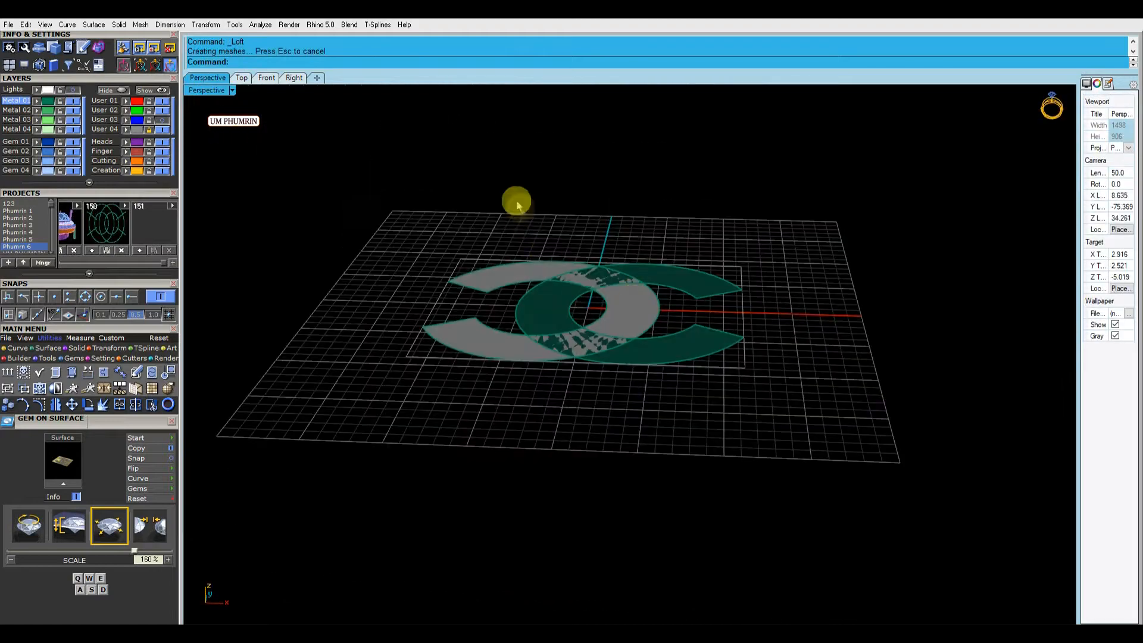
Step: Flip the normals of the left C surface so it faces the same way as the right one
{"action": "left_click", "coordinate": [506, 275]}
{"action": "scroll", "coordinate": [506, 275], "scroll_direction": "up", "scroll_amount": 3}
{"action": "type", "text": "flip"}
{"action": "key", "text": "Return"}
{"action": "left_click", "coordinate": [501, 218]}
{"action": "scroll", "coordinate": [609, 274], "scroll_direction": "down", "scroll_amount": 5}
{"action": "right_click_drag", "start_coordinate": [608, 274], "coordinate": [786, 365]}
{"action": "scroll", "coordinate": [786, 365], "scroll_direction": "up", "scroll_amount": 8}
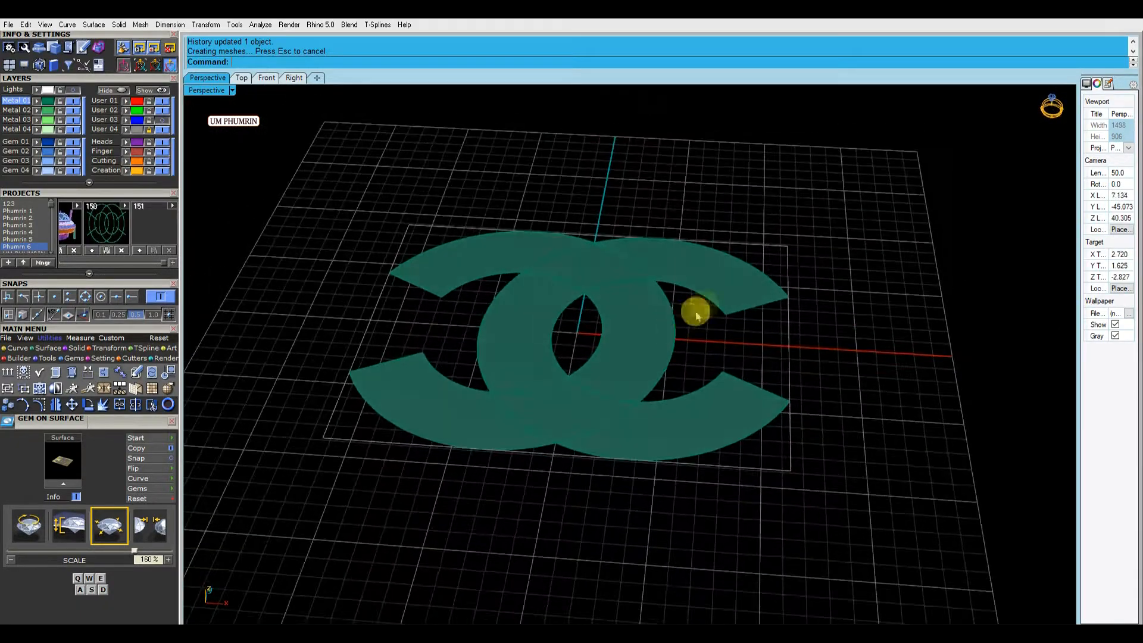
Step: Deselect the right C surface from its edge curves and delete the left C, keeping only the right one
{"action": "left_click_drag", "start_coordinate": [792, 345], "coordinate": [714, 262]}
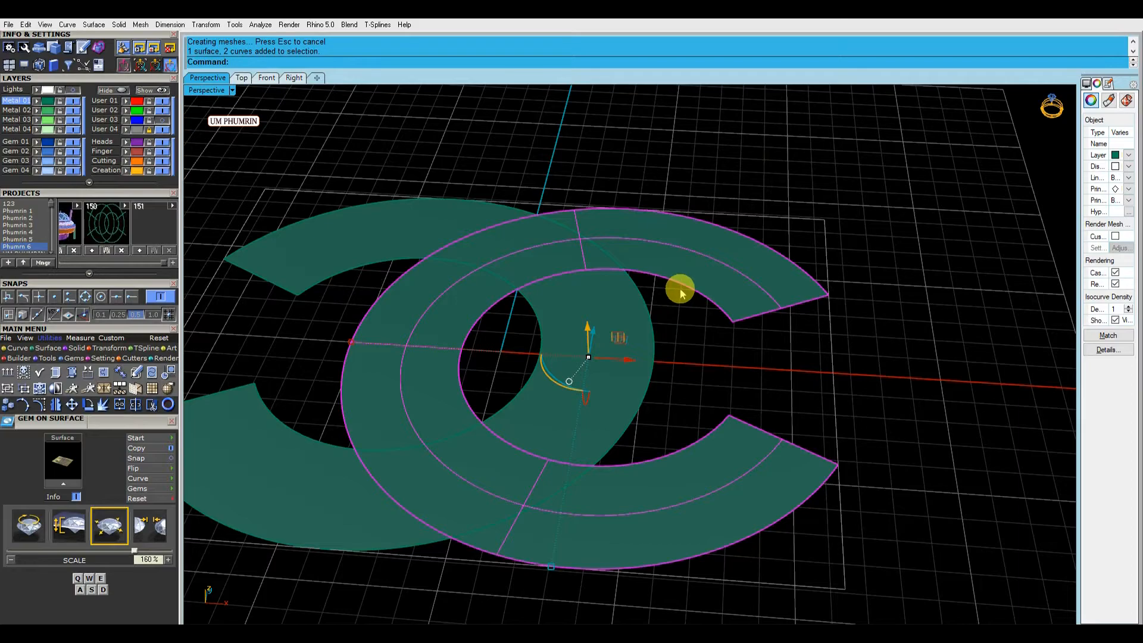
{"action": "right_click_drag", "start_coordinate": [752, 345], "coordinate": [702, 324]}
{"action": "left_click", "coordinate": [740, 287]}
{"action": "left_click", "coordinate": [713, 331], "text": "ctrl"}
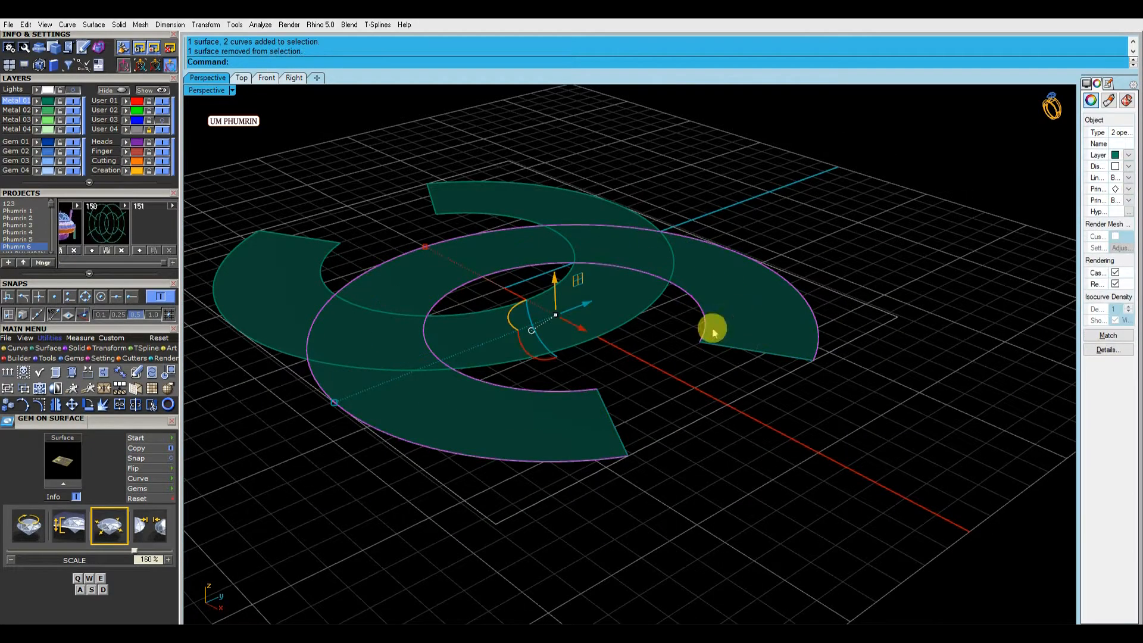
{"action": "right_click_drag", "start_coordinate": [598, 311], "coordinate": [659, 362]}
{"action": "left_click_drag", "start_coordinate": [658, 362], "coordinate": [513, 300]}
{"action": "key", "text": "Delete"}
{"action": "left_click", "coordinate": [645, 260]}
{"action": "scroll", "coordinate": [649, 396], "scroll_direction": "down", "scroll_amount": 5}
{"action": "right_click_drag", "start_coordinate": [646, 260], "coordinate": [658, 328]}
{"action": "key", "text": "ctrl+r"}
{"action": "type", "text": "0"}
{"action": "key", "text": "Return"}
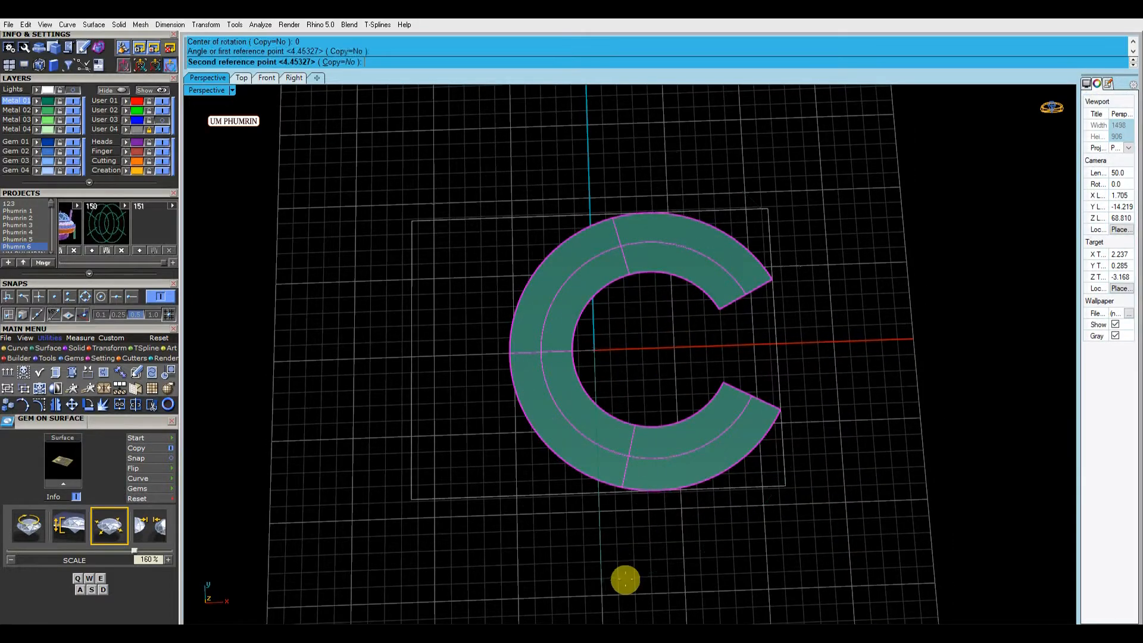
{"action": "left_click", "coordinate": [567, 196]}
{"action": "key", "text": "ctrl+z"}
Step: Rotate a copy of the C surface by half a turn about the origin 0 to create the interlocking second C
{"action": "type", "text": "r"}
{"action": "key", "text": "Return"}
{"action": "type", "text": "0"}
{"action": "key", "text": "Return"}
{"action": "left_click", "coordinate": [351, 64]}
{"action": "left_click", "coordinate": [790, 342]}
{"action": "left_click", "coordinate": [380, 362]}
{"action": "key", "text": "Return"}
Step: Assign both C surfaces to the Metal 02 layer and lock that layer
{"action": "right_click_drag", "start_coordinate": [648, 357], "coordinate": [629, 291]}
{"action": "left_click", "coordinate": [629, 288], "text": "shift"}
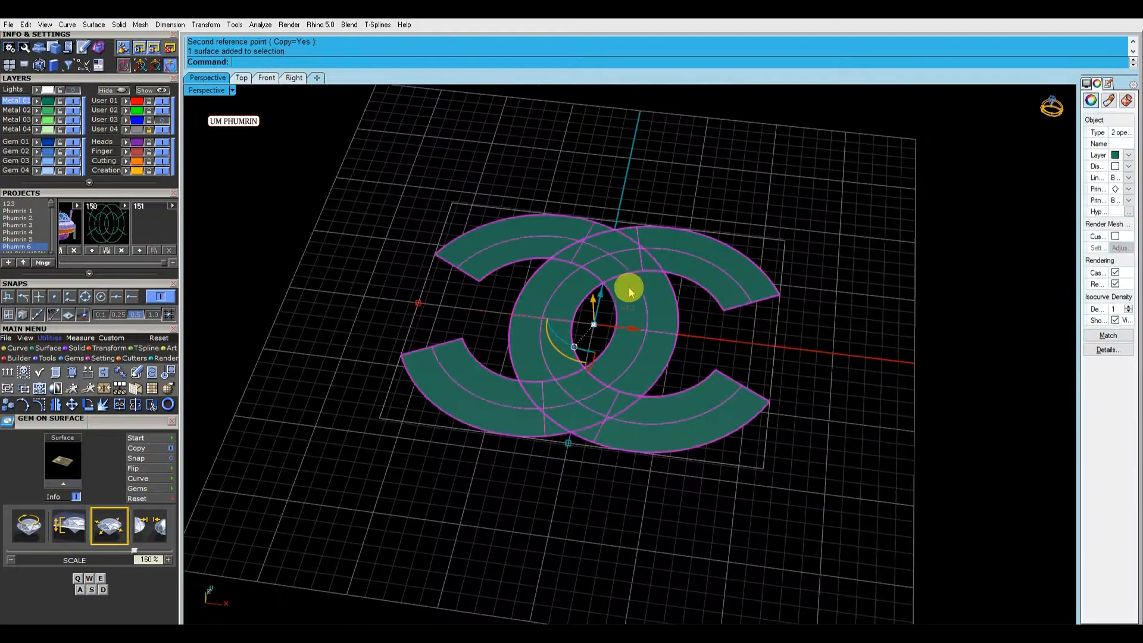
{"action": "left_click", "coordinate": [38, 110]}
{"action": "left_click", "coordinate": [60, 111]}
Step: Show the transform commands and shift the eight cage points at the right C's lower open end vertically
{"action": "right_click_drag", "start_coordinate": [840, 275], "coordinate": [771, 235]}
{"action": "scroll", "coordinate": [771, 234], "scroll_direction": "up", "scroll_amount": 4}
{"action": "left_click_drag", "start_coordinate": [770, 235], "coordinate": [726, 292]}
{"action": "right_click_drag", "start_coordinate": [726, 292], "coordinate": [658, 262]}
{"action": "left_click", "coordinate": [101, 357]}
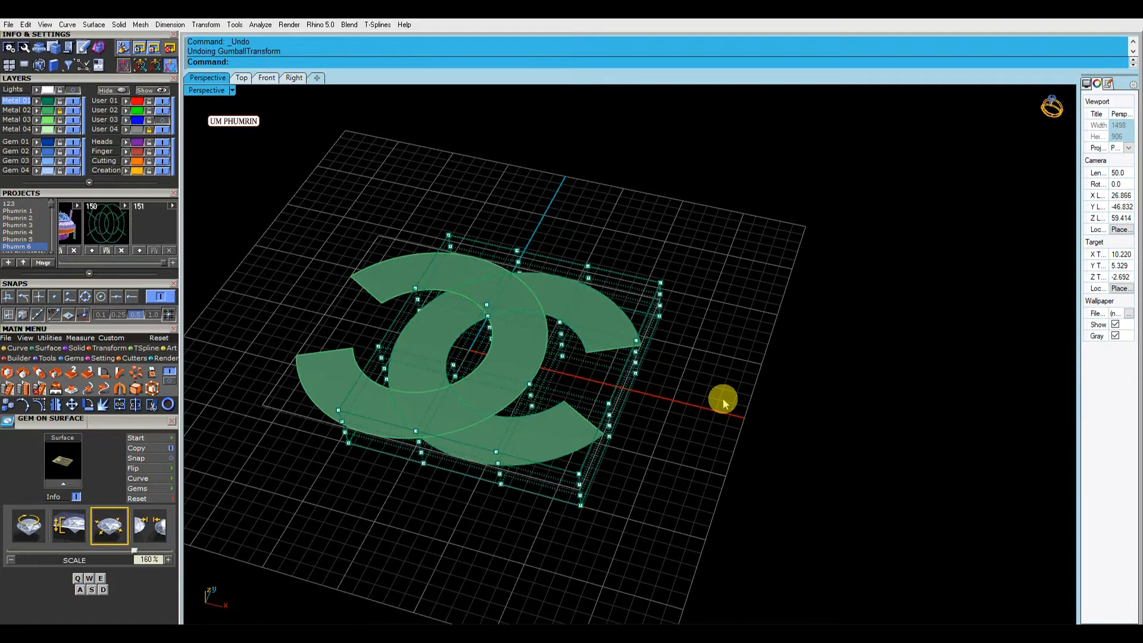
{"action": "right_click_drag", "start_coordinate": [722, 395], "coordinate": [744, 518]}
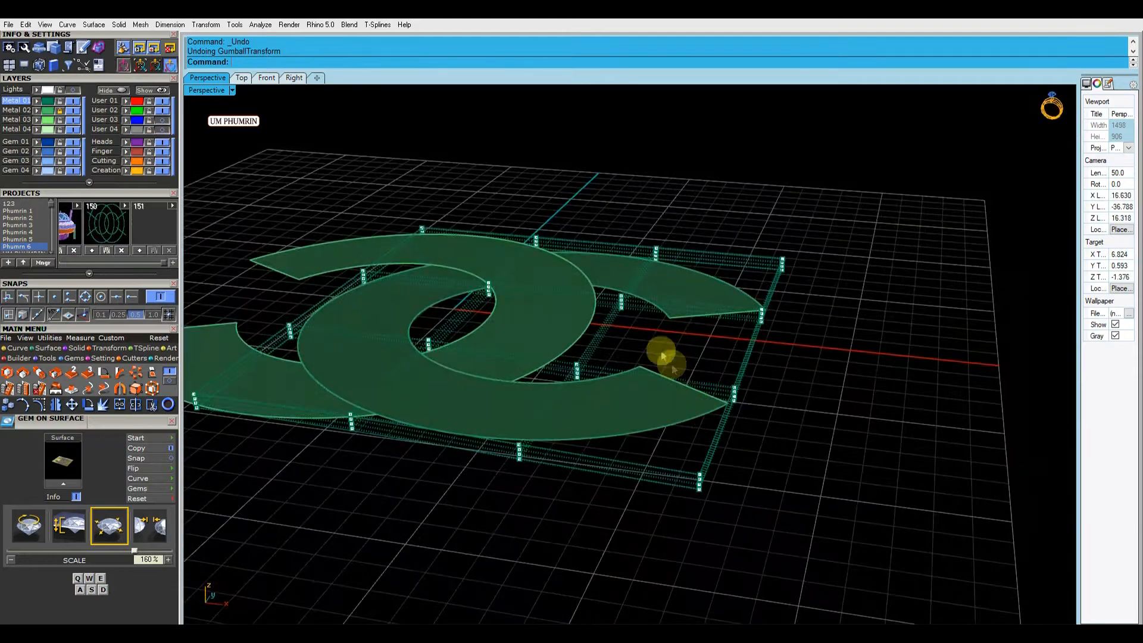
{"action": "left_click_drag", "start_coordinate": [671, 365], "coordinate": [818, 558]}
{"action": "right_click_drag", "start_coordinate": [819, 558], "coordinate": [852, 477]}
{"action": "scroll", "coordinate": [694, 304], "scroll_direction": "up", "scroll_amount": 4}
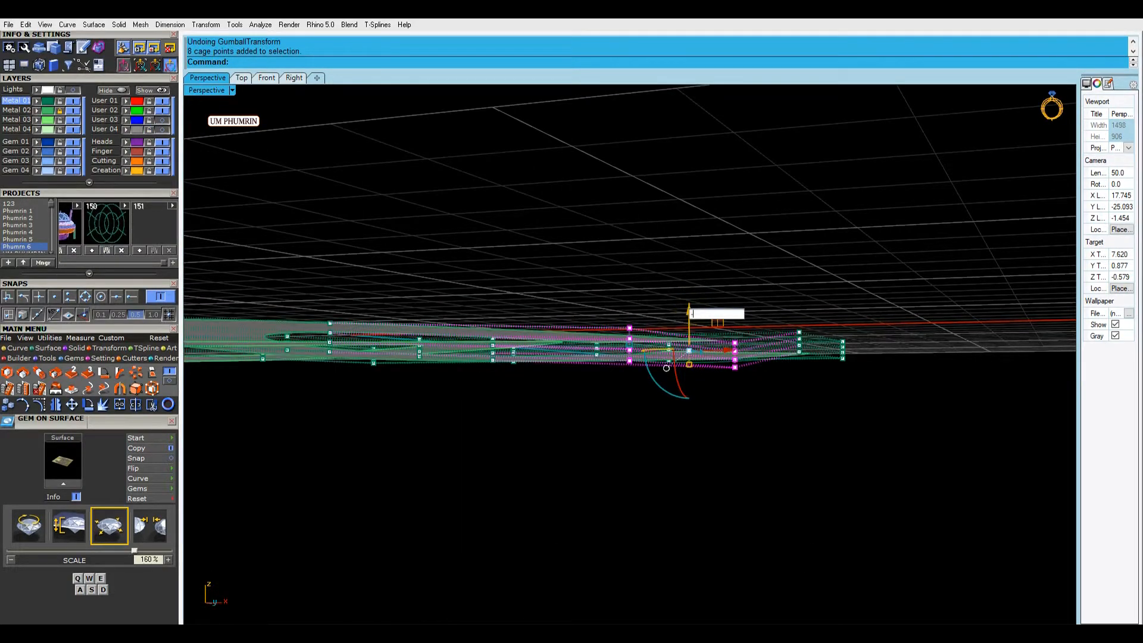
{"action": "key", "text": "Return"}
Step: Delete the control cage around the C surface
{"action": "right_click_drag", "start_coordinate": [816, 285], "coordinate": [701, 462]}
{"action": "left_click", "coordinate": [645, 415]}
{"action": "key", "text": "Delete"}
{"action": "right_click_drag", "start_coordinate": [652, 400], "coordinate": [706, 464]}
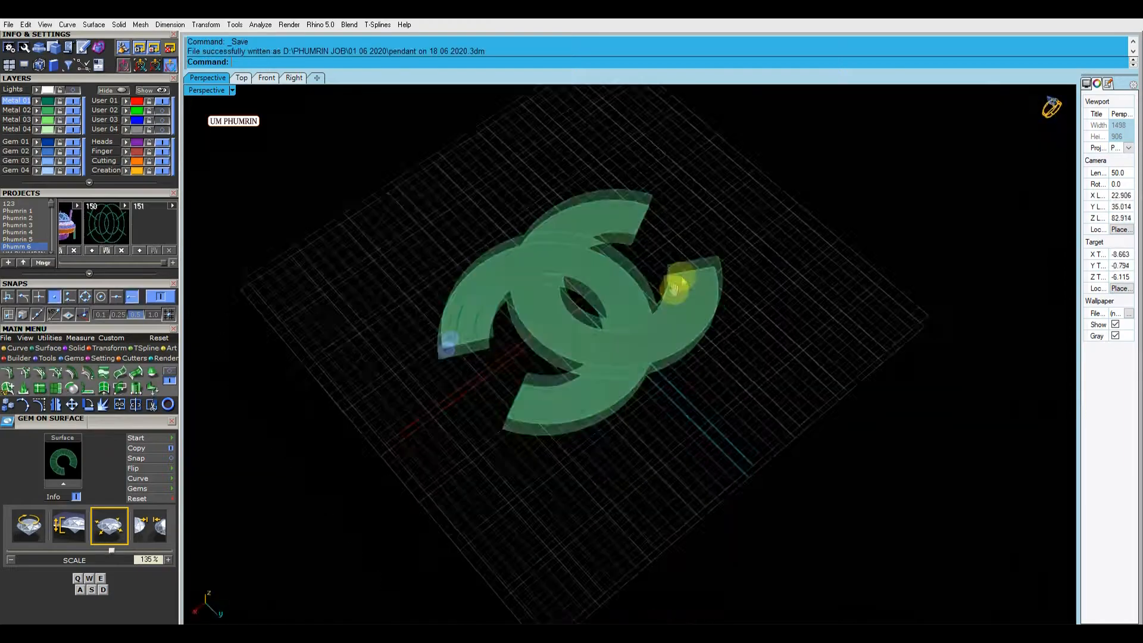
Step: Place a round gem at scale 1.35 on the C surface, at the inner corner of its lower end
{"action": "right_click_drag", "start_coordinate": [676, 286], "coordinate": [743, 309]}
{"action": "scroll", "coordinate": [559, 398], "scroll_direction": "up", "scroll_amount": 7}
{"action": "scroll", "coordinate": [536, 369], "scroll_direction": "down", "scroll_amount": 5}
{"action": "right_click_drag", "start_coordinate": [515, 342], "coordinate": [517, 379], "text": "shift"}
{"action": "scroll", "coordinate": [582, 419], "scroll_direction": "up", "scroll_amount": 6}
{"action": "scroll", "coordinate": [590, 413], "scroll_direction": "up", "scroll_amount": 3}
{"action": "left_click", "coordinate": [597, 388]}
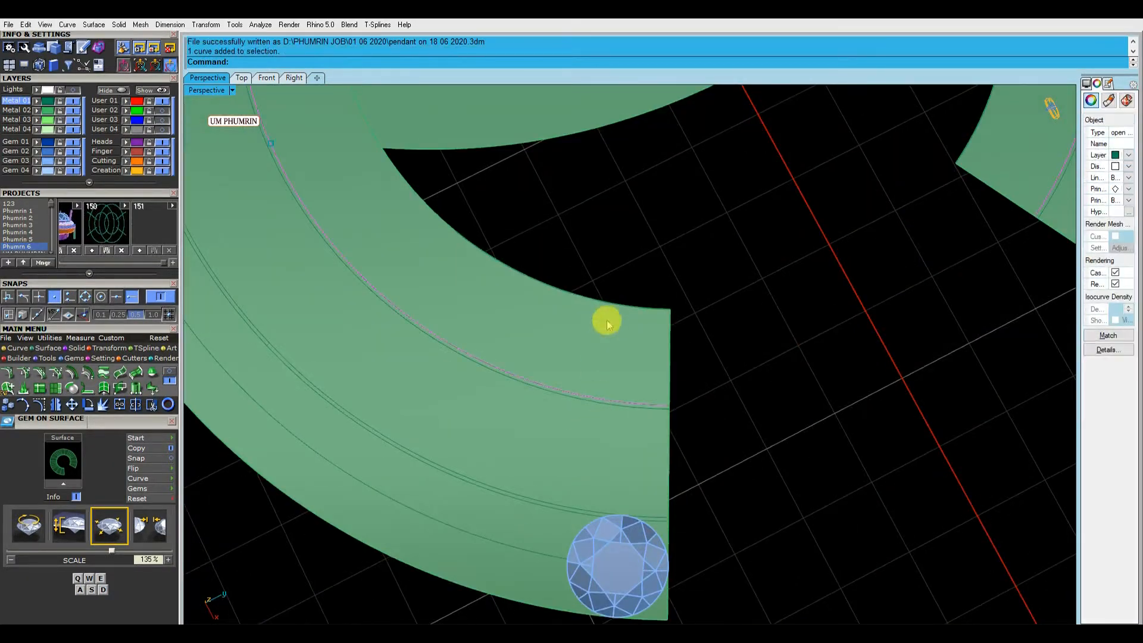
{"action": "left_click", "coordinate": [609, 309]}
{"action": "left_click", "coordinate": [644, 357]}
{"action": "right_click_drag", "start_coordinate": [720, 400], "coordinate": [702, 380]}
{"action": "right_click", "coordinate": [682, 379]}
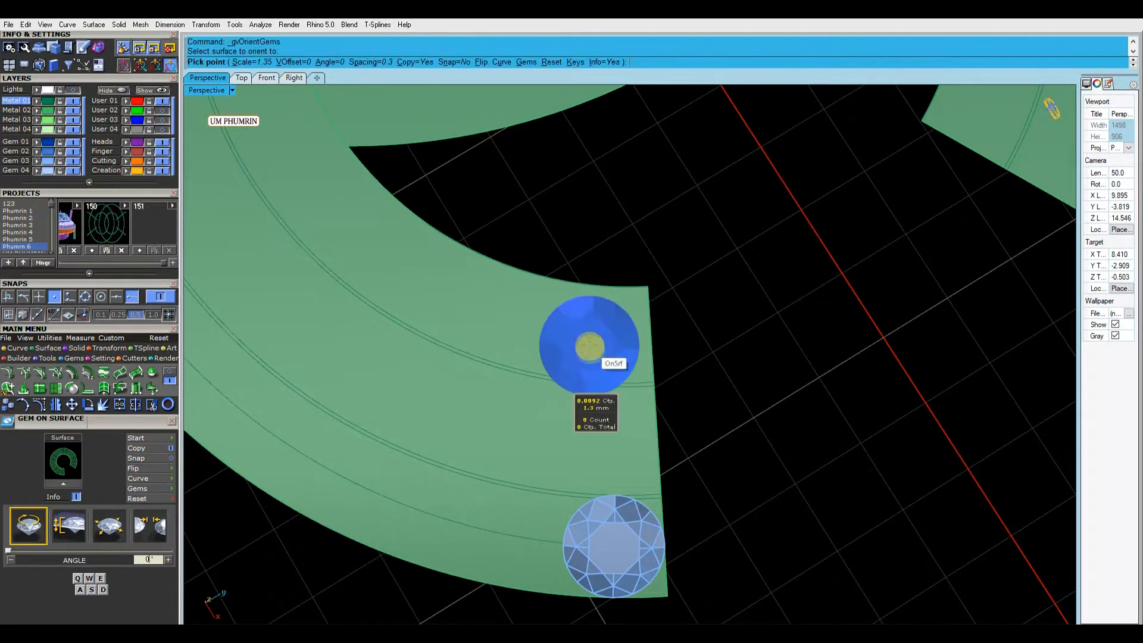
{"action": "scroll", "coordinate": [592, 343], "scroll_direction": "up", "scroll_amount": 4}
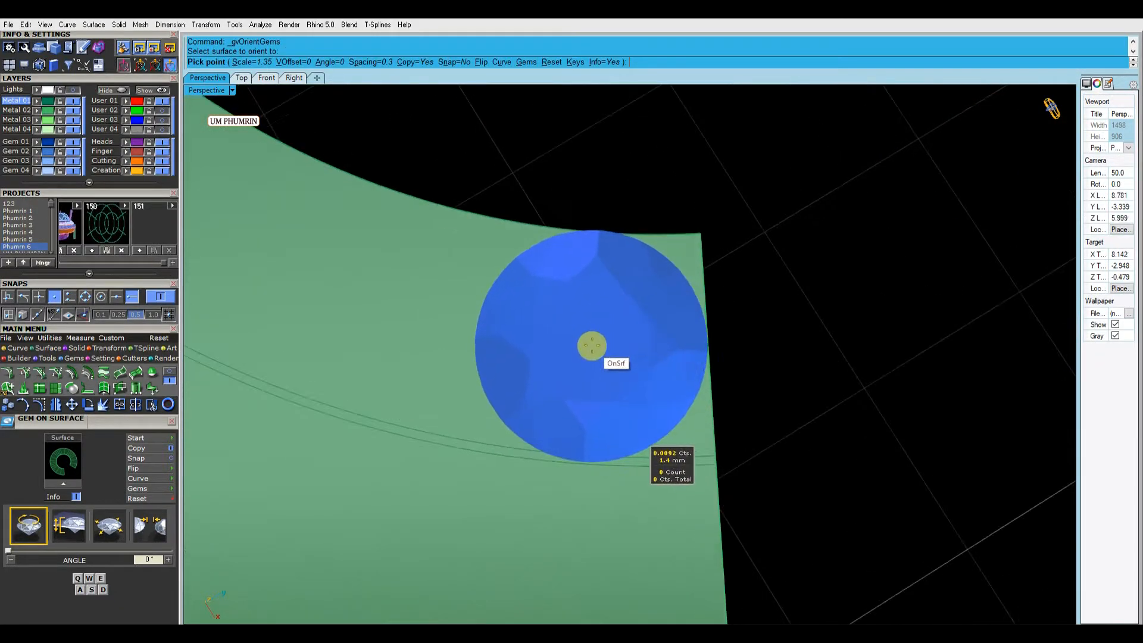
{"action": "left_click", "coordinate": [593, 347]}
{"action": "key", "text": "Return"}
Step: Extract a V-direction isocurve from the C surface through the inner guide gem
{"action": "scroll", "coordinate": [608, 379], "scroll_direction": "down", "scroll_amount": 3}
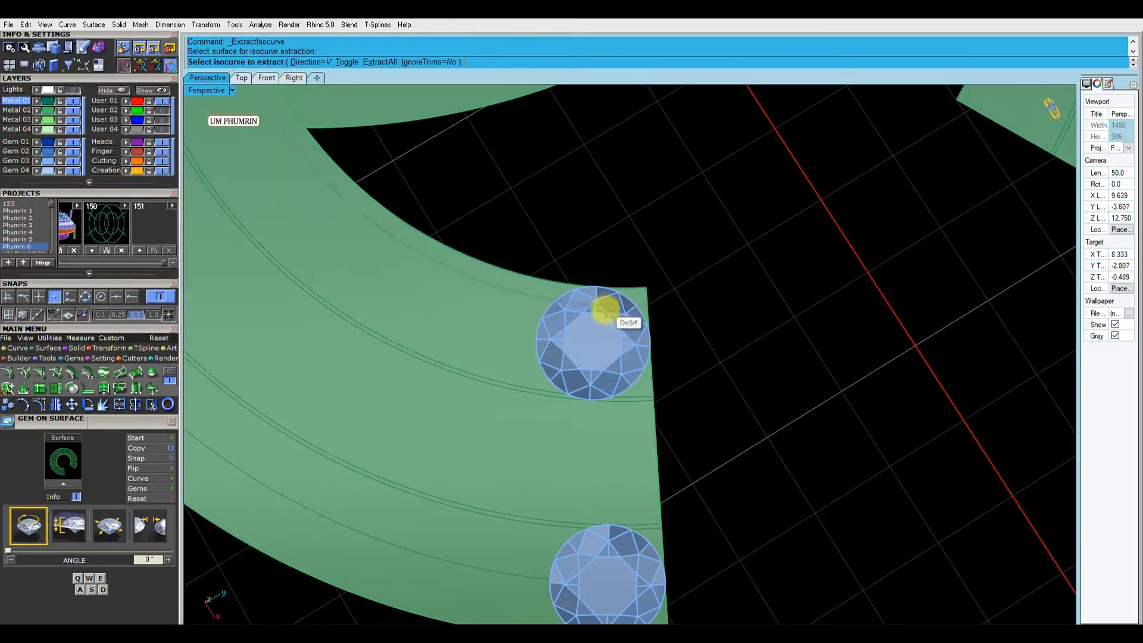
{"action": "right_click", "coordinate": [600, 344]}
{"action": "scroll", "coordinate": [614, 348], "scroll_direction": "down", "scroll_amount": 4}
{"action": "right_click_drag", "start_coordinate": [637, 357], "coordinate": [689, 370]}
{"action": "scroll", "coordinate": [667, 365], "scroll_direction": "down", "scroll_amount": 3}
{"action": "scroll", "coordinate": [619, 374], "scroll_direction": "up", "scroll_amount": 3}
{"action": "left_click", "coordinate": [608, 376]}
{"action": "scroll", "coordinate": [655, 377], "scroll_direction": "down", "scroll_amount": 6}
{"action": "key", "text": "ctrl+a"}
Step: Change the active object snaps and extract a V-direction isocurve along the middle of the C surface
{"action": "right_click_drag", "start_coordinate": [796, 323], "coordinate": [640, 351]}
{"action": "scroll", "coordinate": [650, 369], "scroll_direction": "up", "scroll_amount": 5}
{"action": "scroll", "coordinate": [684, 387], "scroll_direction": "up", "scroll_amount": 5}
{"action": "scroll", "coordinate": [684, 359], "scroll_direction": "up", "scroll_amount": 3}
{"action": "left_click", "coordinate": [114, 300]}
{"action": "left_click", "coordinate": [58, 299]}
{"action": "left_click", "coordinate": [722, 356]}
{"action": "right_click", "coordinate": [723, 357]}
{"action": "scroll", "coordinate": [723, 360], "scroll_direction": "down", "scroll_amount": 3}
{"action": "right_click_drag", "start_coordinate": [724, 360], "coordinate": [700, 412]}
{"action": "scroll", "coordinate": [700, 411], "scroll_direction": "down", "scroll_amount": 4}
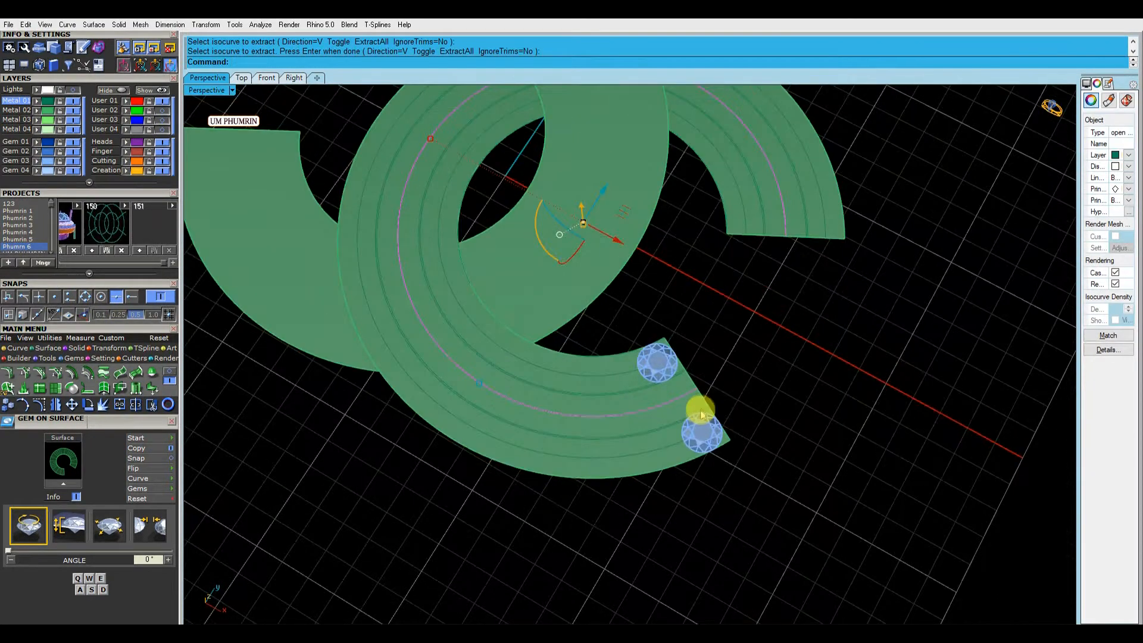
Step: Start gems on the middle curve with culets oriented to the C surface, a start size of 1.55 mm and fixed spacing
{"action": "type", "text": "gc"}
{"action": "key", "text": "Return"}
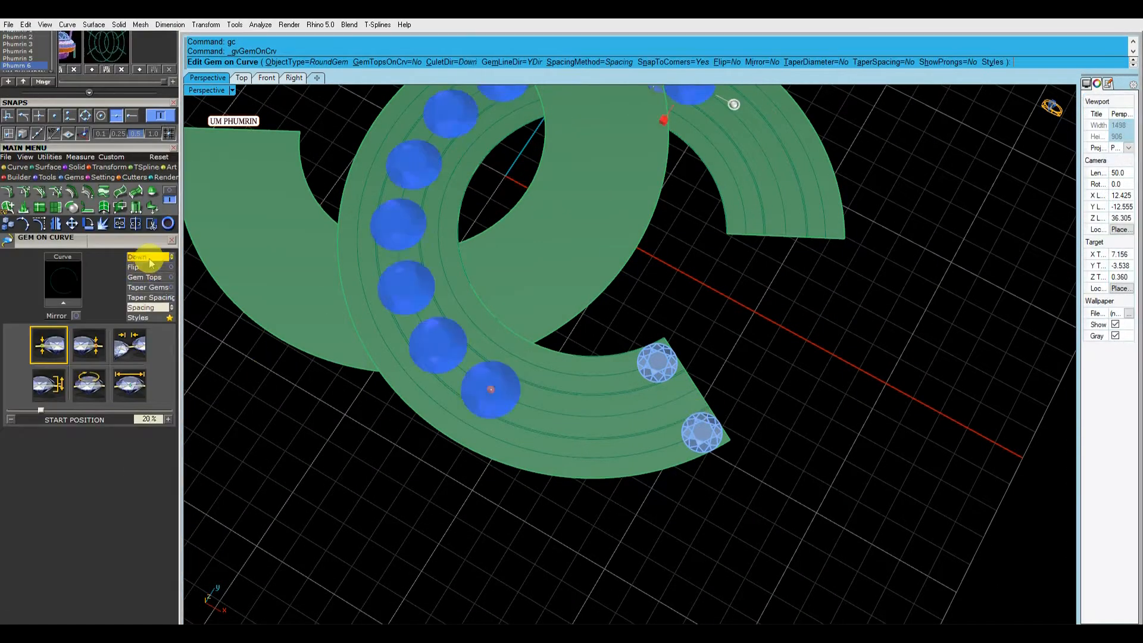
{"action": "left_click", "coordinate": [583, 387]}
{"action": "left_click", "coordinate": [132, 387]}
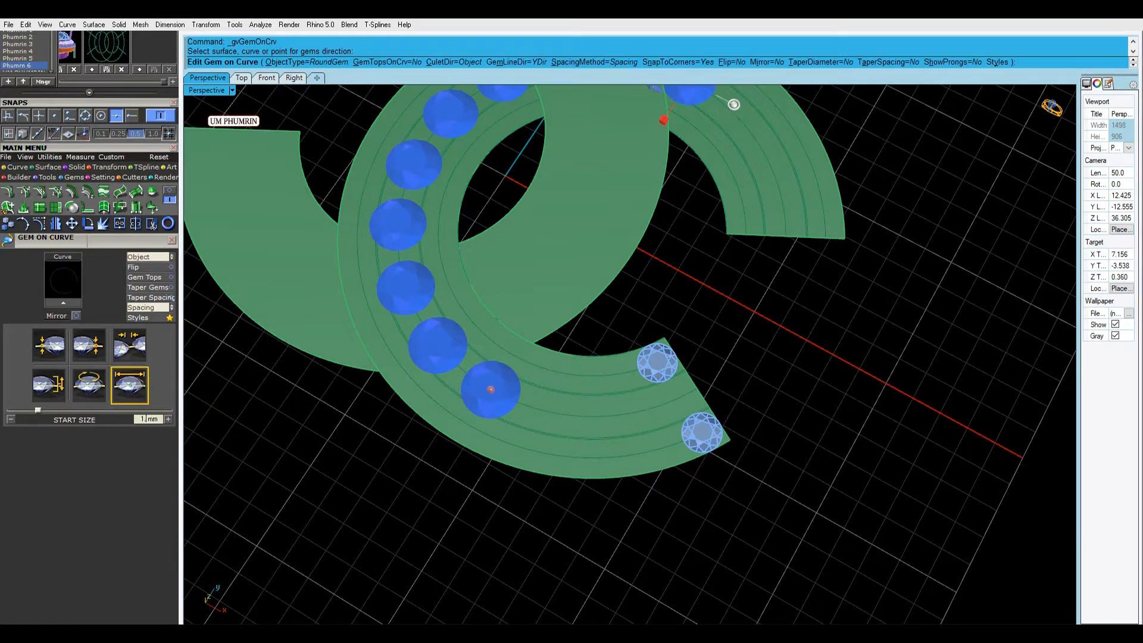
{"action": "type", "text": ".55"}
{"action": "left_click", "coordinate": [143, 310]}
Step: Stretch the middle gem row to both open ends of the C with a start position of about 96%, and create it
{"action": "right_click_drag", "start_coordinate": [720, 209], "coordinate": [700, 270], "text": "shift"}
{"action": "left_click_drag", "start_coordinate": [673, 138], "coordinate": [664, 472]}
{"action": "scroll", "coordinate": [664, 480], "scroll_direction": "up", "scroll_amount": 4}
{"action": "scroll", "coordinate": [665, 480], "scroll_direction": "down", "scroll_amount": 5}
{"action": "left_click_drag", "start_coordinate": [618, 439], "coordinate": [774, 359]}
{"action": "left_click_drag", "start_coordinate": [610, 496], "coordinate": [597, 496]}
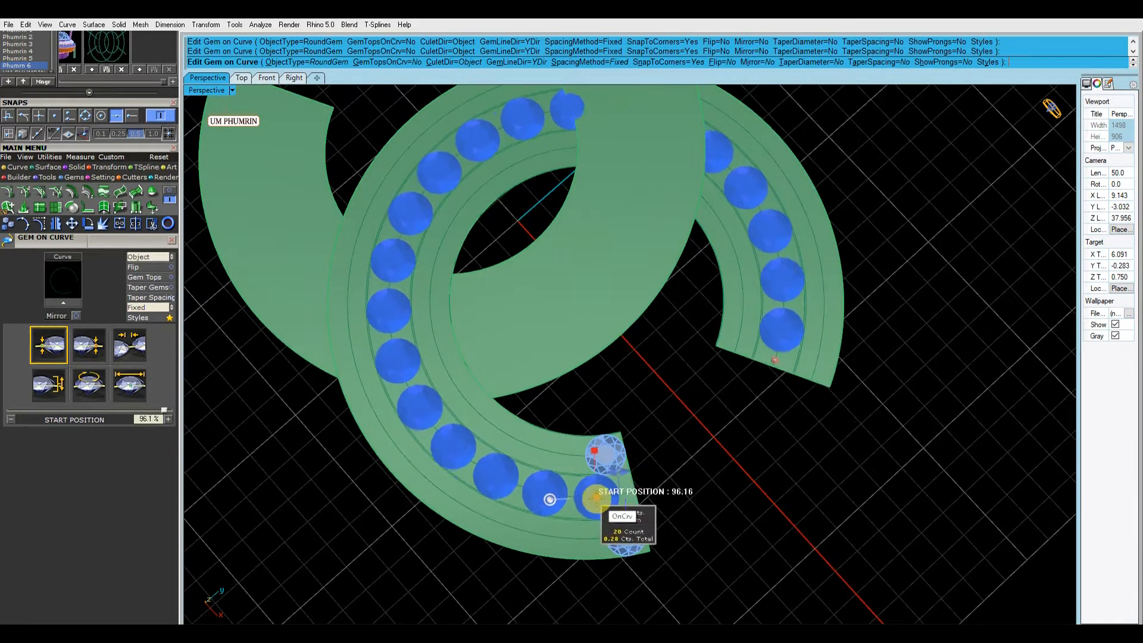
{"action": "key", "text": "Return"}
Step: Delete the guide gems and start gems on the inner curve, oriented to the C surface, with fixed 0.1 mm spacing
{"action": "left_click", "coordinate": [588, 459]}
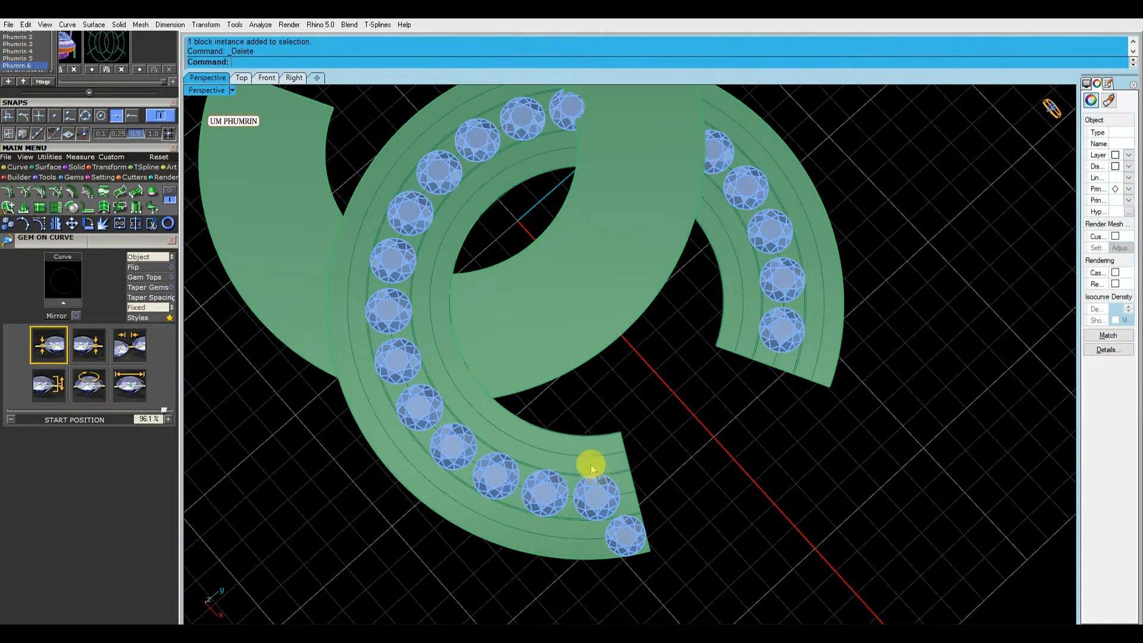
{"action": "type", "text": "gc"}
{"action": "key", "text": "Return"}
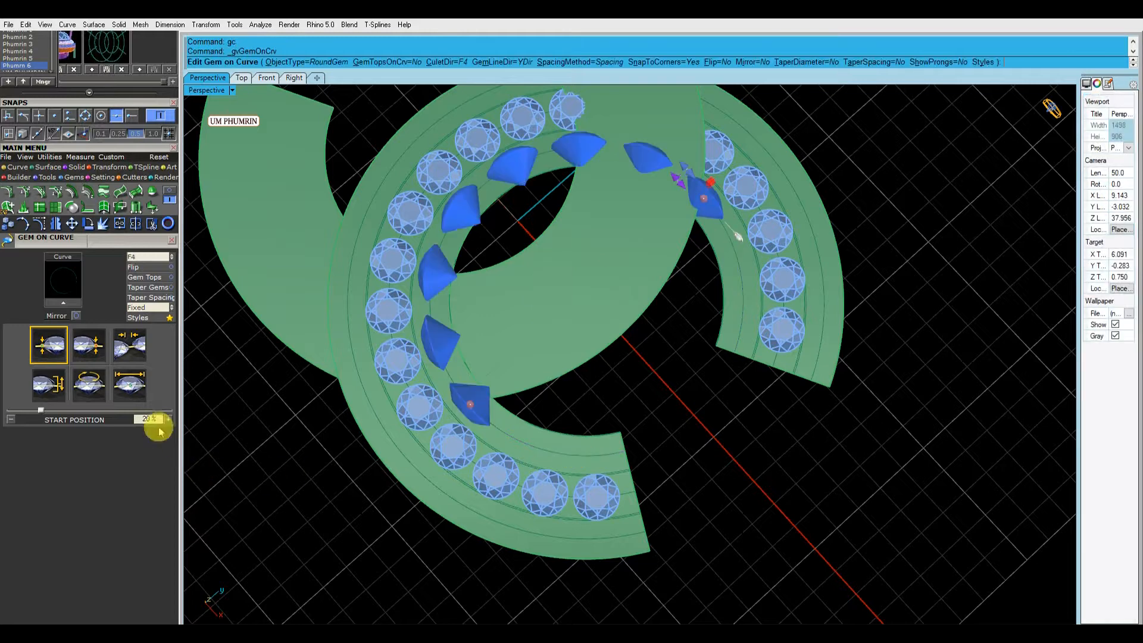
{"action": "left_click", "coordinate": [143, 259]}
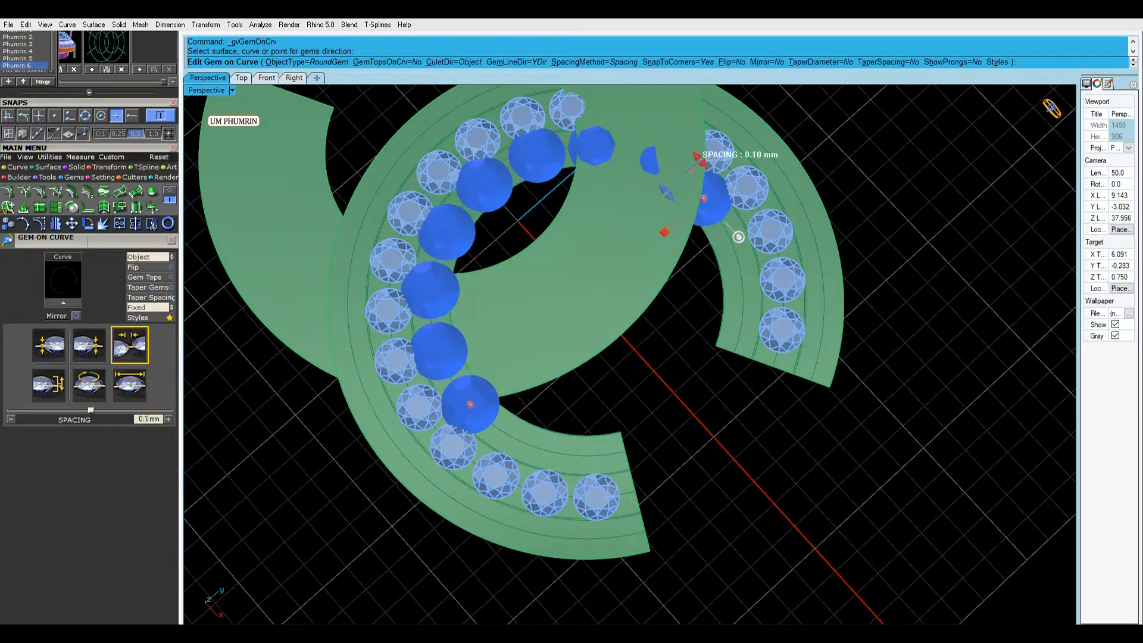
{"action": "left_click", "coordinate": [130, 384]}
{"action": "key", "text": "Return"}
{"action": "left_click", "coordinate": [148, 307]}
Step: Stretch the inner gem row to both ends of the C with a start position of about 4%, and create it
{"action": "left_click_drag", "start_coordinate": [705, 198], "coordinate": [739, 331]}
{"action": "left_click_drag", "start_coordinate": [467, 405], "coordinate": [617, 458]}
{"action": "left_click_drag", "start_coordinate": [737, 333], "coordinate": [742, 322]}
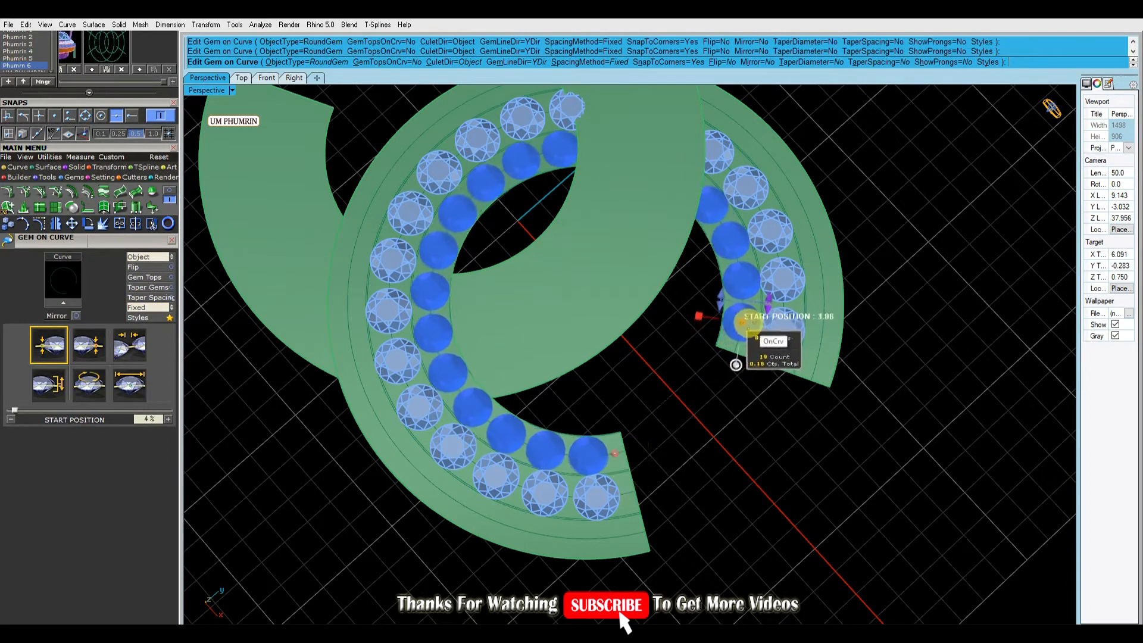
{"action": "right_click", "coordinate": [673, 423]}
Step: Start gems on the outer curve, oriented to the C surface, and set their start size and spacing
{"action": "right_click_drag", "start_coordinate": [673, 423], "coordinate": [660, 316], "text": "shift"}
{"action": "left_click", "coordinate": [569, 434]}
{"action": "left_click", "coordinate": [608, 463]}
{"action": "type", "text": "gc"}
{"action": "key", "text": "Return"}
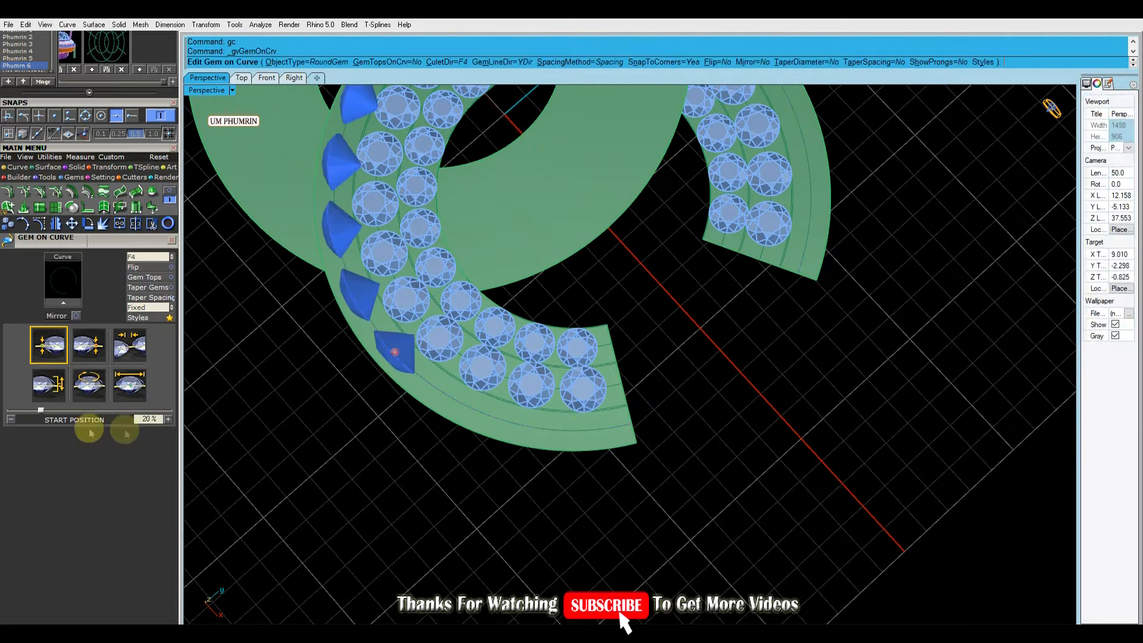
{"action": "left_click", "coordinate": [147, 259]}
{"action": "left_click", "coordinate": [518, 417]}
{"action": "left_click", "coordinate": [131, 386]}
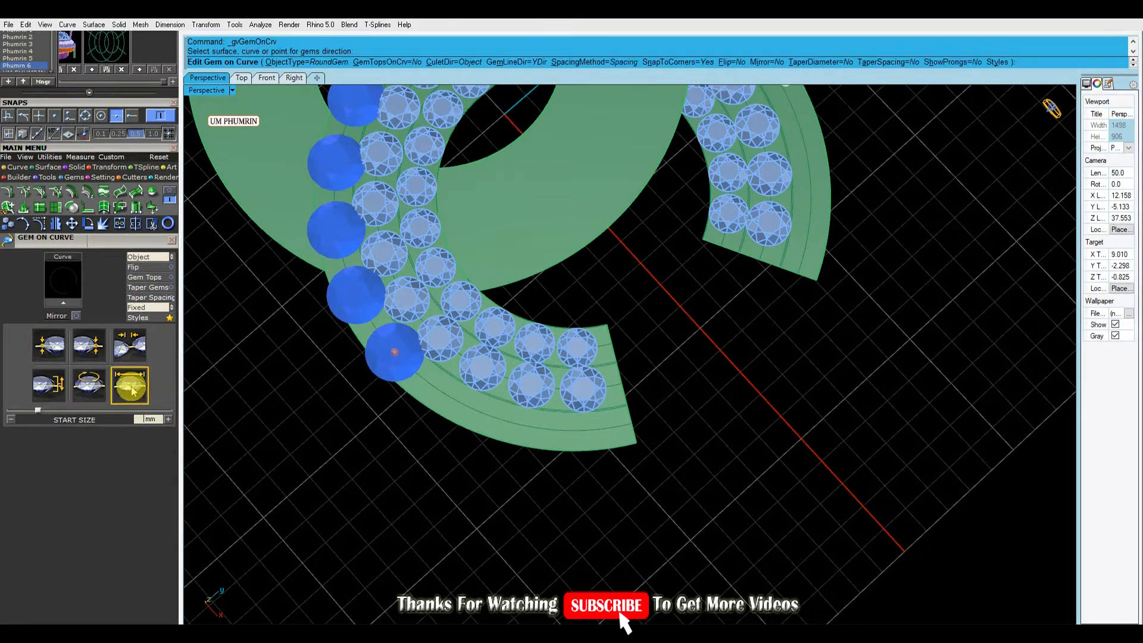
{"action": "key", "text": "Return"}
{"action": "left_click", "coordinate": [131, 347]}
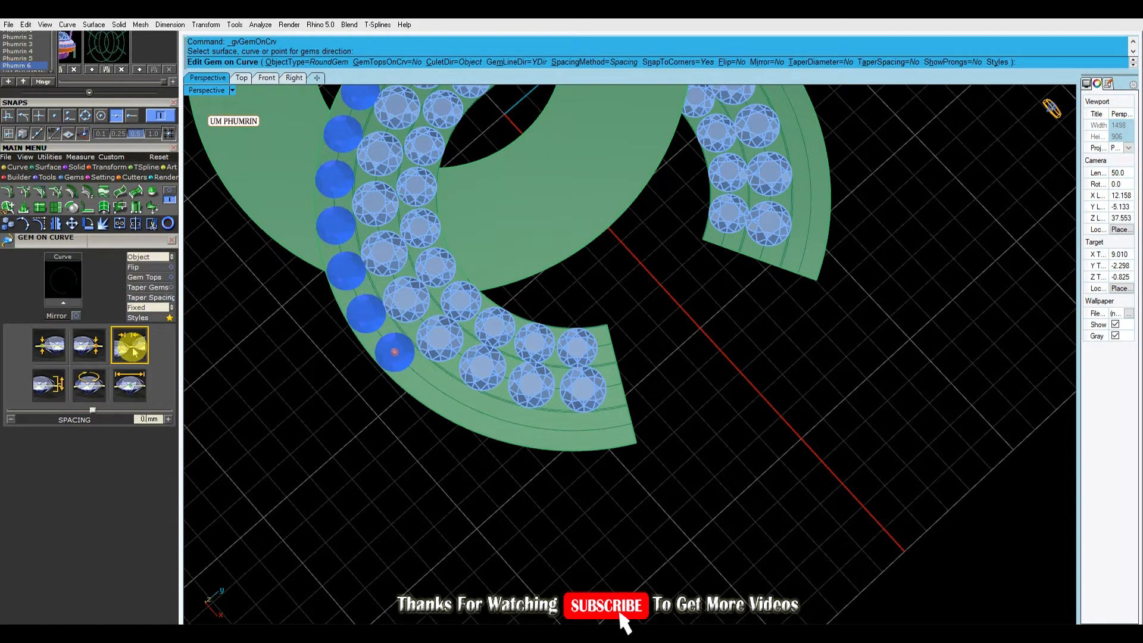
Step: Stretch the outer gem row to both open ends of the C, fine-tune its end position and create it
{"action": "scroll", "coordinate": [527, 292], "scroll_direction": "down", "scroll_amount": 4}
{"action": "left_click_drag", "start_coordinate": [672, 133], "coordinate": [580, 374]}
{"action": "left_click_drag", "start_coordinate": [443, 333], "coordinate": [714, 268]}
{"action": "scroll", "coordinate": [595, 375], "scroll_direction": "up", "scroll_amount": 6}
{"action": "right_click_drag", "start_coordinate": [602, 360], "coordinate": [604, 401], "text": "shift"}
{"action": "left_click_drag", "start_coordinate": [561, 431], "coordinate": [548, 433]}
{"action": "right_click", "coordinate": [550, 417]}
{"action": "scroll", "coordinate": [550, 416], "scroll_direction": "down", "scroll_amount": 6}
{"action": "right_click_drag", "start_coordinate": [560, 420], "coordinate": [673, 405]}
{"action": "scroll", "coordinate": [655, 404], "scroll_direction": "up", "scroll_amount": 6}
{"action": "right_click_drag", "start_coordinate": [649, 405], "coordinate": [706, 391], "text": "shift"}
{"action": "scroll", "coordinate": [661, 393], "scroll_direction": "down", "scroll_amount": 7}
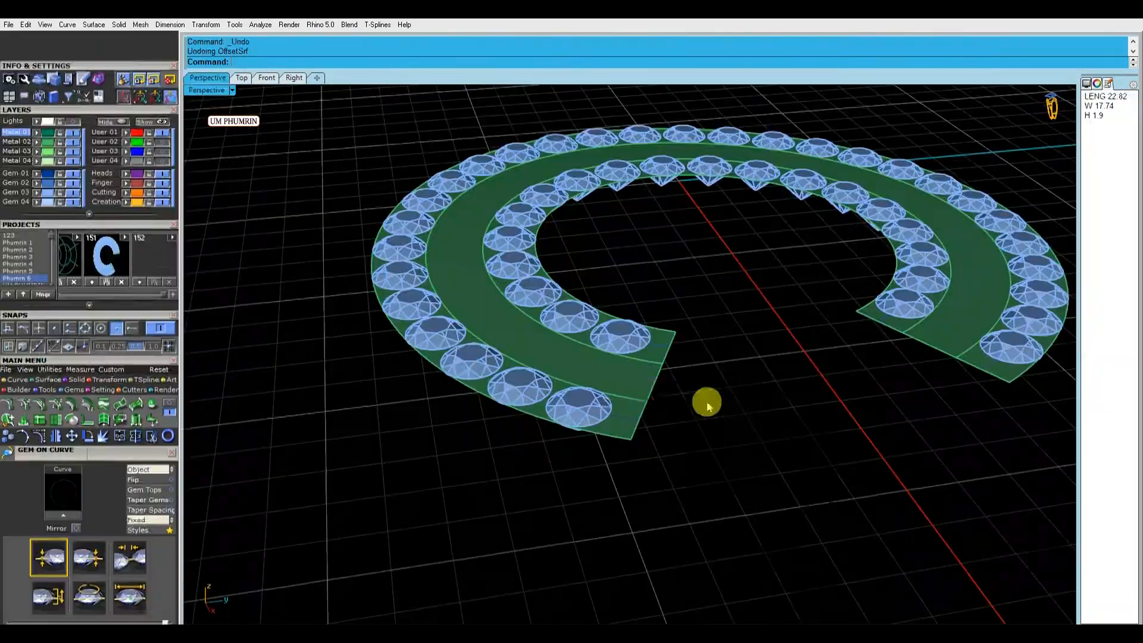
Step: Offset the inner and outer strip surfaces of the C downward into solid side walls
{"action": "scroll", "coordinate": [685, 369], "scroll_direction": "up", "scroll_amount": 5}
{"action": "key", "text": "Return"}
{"action": "right_click_drag", "start_coordinate": [688, 331], "coordinate": [683, 306]}
{"action": "left_click", "coordinate": [639, 386]}
{"action": "left_click", "coordinate": [681, 314]}
{"action": "right_click", "coordinate": [680, 317]}
Step: Offset the C's middle strip surface so that it sits recessed between the two side strips
{"action": "left_click", "coordinate": [665, 351]}
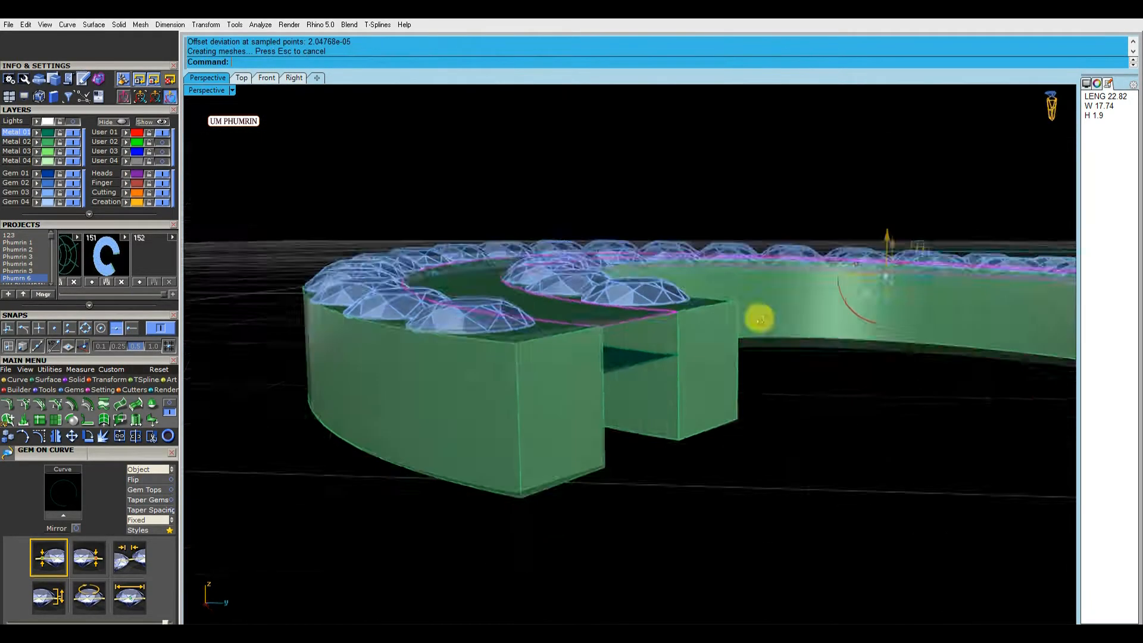
{"action": "right_click_drag", "start_coordinate": [758, 317], "coordinate": [795, 381]}
{"action": "key", "text": "Return"}
{"action": "key", "text": "Return"}
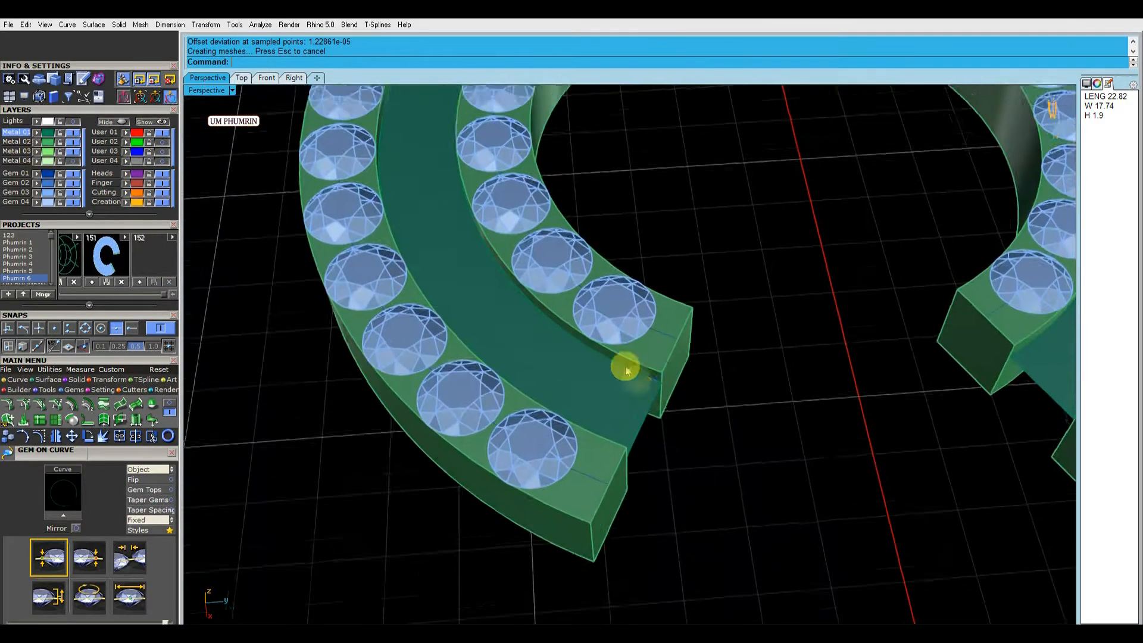
{"action": "type", "text": "E"}
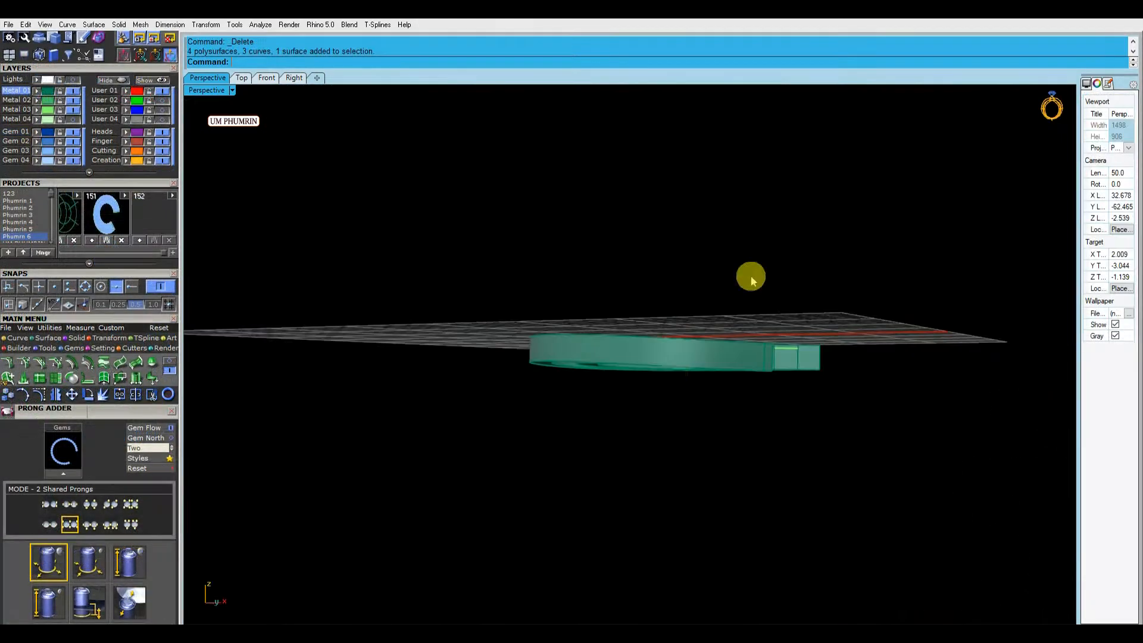
Step: Select all parts of the C and rotate a copy 180° about the origin in the top view
{"action": "scroll", "coordinate": [729, 266], "scroll_direction": "down", "scroll_amount": 6}
{"action": "right_click_drag", "start_coordinate": [730, 266], "coordinate": [660, 356]}
{"action": "scroll", "coordinate": [700, 345], "scroll_direction": "up", "scroll_amount": 6}
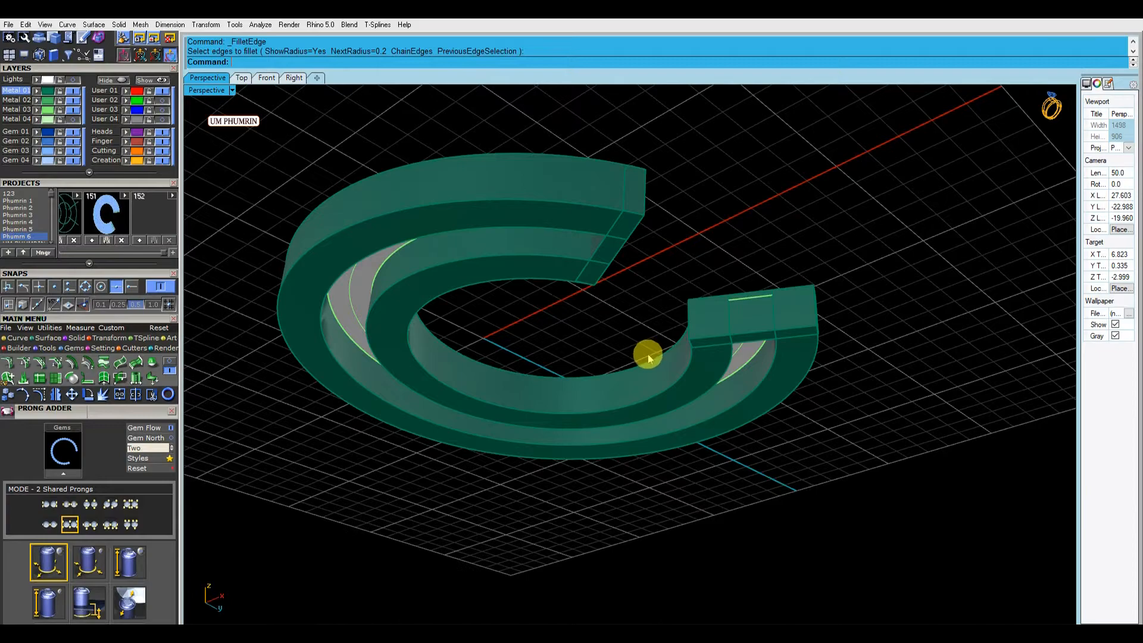
{"action": "right_click_drag", "start_coordinate": [675, 341], "coordinate": [783, 409]}
{"action": "scroll", "coordinate": [791, 411], "scroll_direction": "down", "scroll_amount": 7}
{"action": "left_click_drag", "start_coordinate": [961, 496], "coordinate": [524, 228]}
{"action": "right_click_drag", "start_coordinate": [593, 223], "coordinate": [882, 375]}
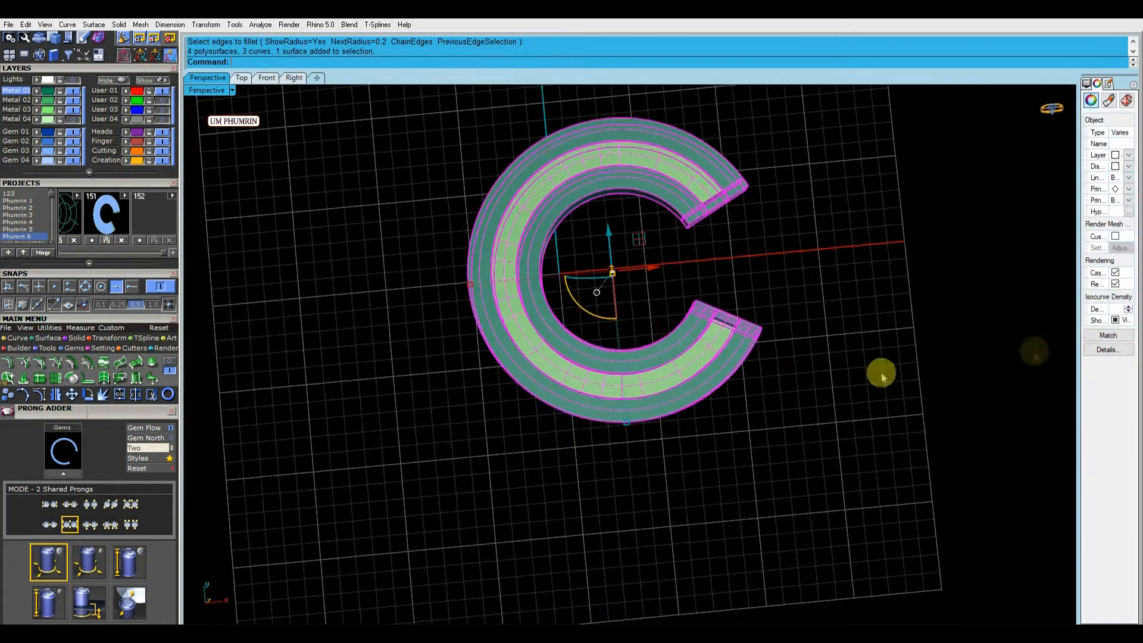
{"action": "left_click", "coordinate": [241, 77]}
{"action": "type", "text": "r"}
{"action": "key", "text": "Return"}
{"action": "type", "text": "90"}
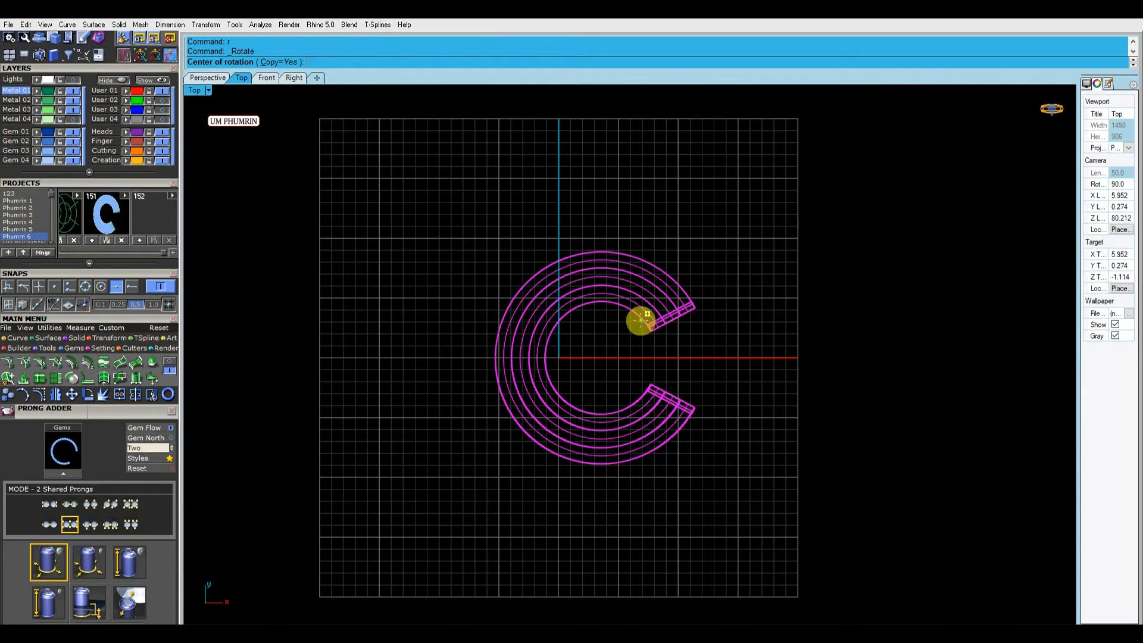
{"action": "left_click", "coordinate": [568, 502]}
{"action": "key", "text": "Return"}
Step: Assign the C's gem curves to layer User 03 and the recessed middle surface to layer Metal 04
{"action": "left_click", "coordinate": [208, 78]}
{"action": "right_click_drag", "start_coordinate": [316, 128], "coordinate": [522, 284]}
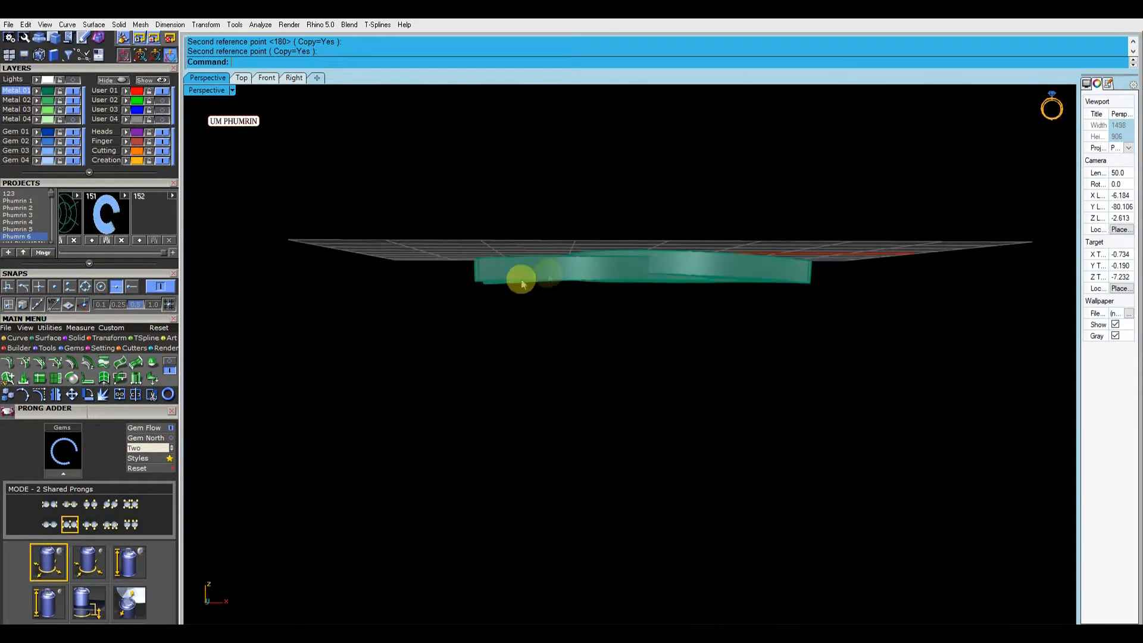
{"action": "left_click", "coordinate": [136, 109]}
{"action": "left_click", "coordinate": [48, 120]}
{"action": "left_click", "coordinate": [411, 194]}
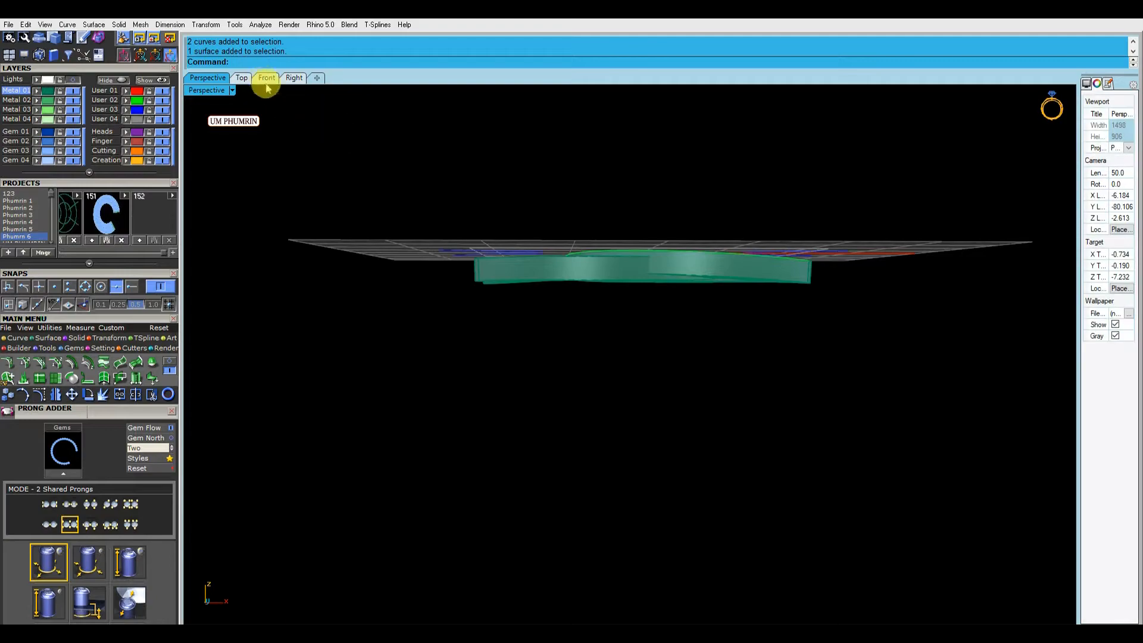
Step: Raise both C shapes together slightly in the front view
{"action": "left_click", "coordinate": [266, 78]}
{"action": "left_click_drag", "start_coordinate": [385, 179], "coordinate": [832, 358]}
{"action": "scroll", "coordinate": [570, 265], "scroll_direction": "up", "scroll_amount": 4}
{"action": "left_click_drag", "start_coordinate": [537, 204], "coordinate": [537, 199]}
{"action": "left_click", "coordinate": [700, 169]}
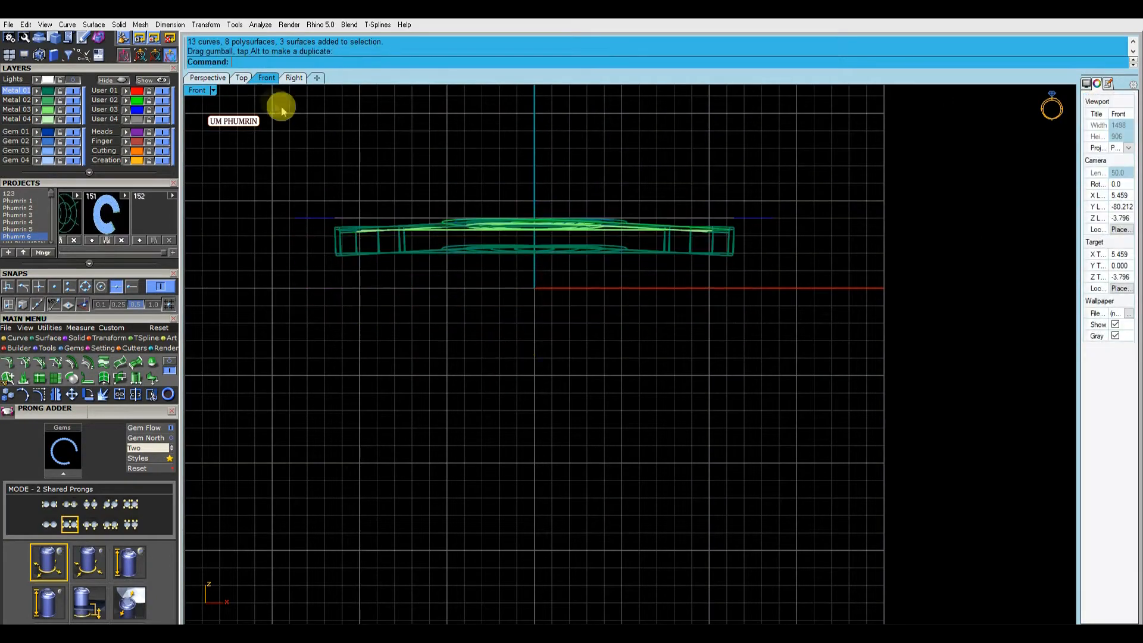
Step: Toggle the visibility of layers User 04 and User 03 in the perspective view and save the file
{"action": "left_click", "coordinate": [207, 78]}
{"action": "right_click_drag", "start_coordinate": [436, 169], "coordinate": [774, 363]}
{"action": "left_click", "coordinate": [161, 120]}
{"action": "left_click", "coordinate": [162, 110]}
{"action": "key", "text": "ctrl+s"}
{"action": "scroll", "coordinate": [804, 355], "scroll_direction": "up", "scroll_amount": 4}
{"action": "scroll", "coordinate": [774, 364], "scroll_direction": "up", "scroll_amount": 3}
{"action": "right_click_drag", "start_coordinate": [774, 363], "coordinate": [736, 364], "text": "shift"}
{"action": "left_click", "coordinate": [733, 351]}
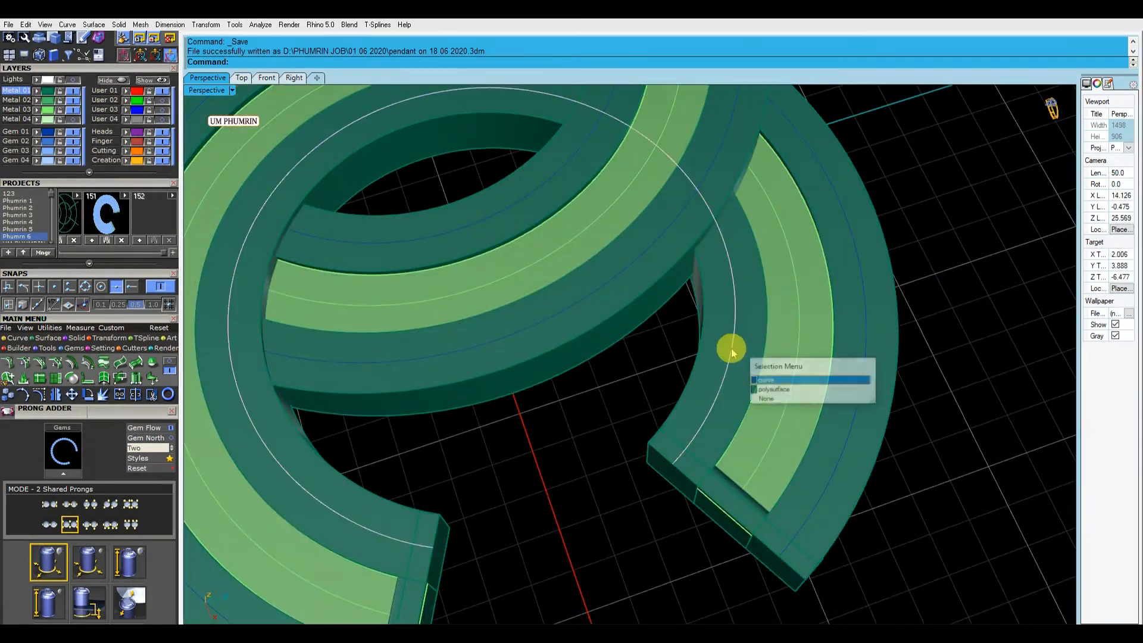
{"action": "right_click", "coordinate": [732, 350]}
{"action": "type", "text": "gc"}
{"action": "key", "text": "Return"}
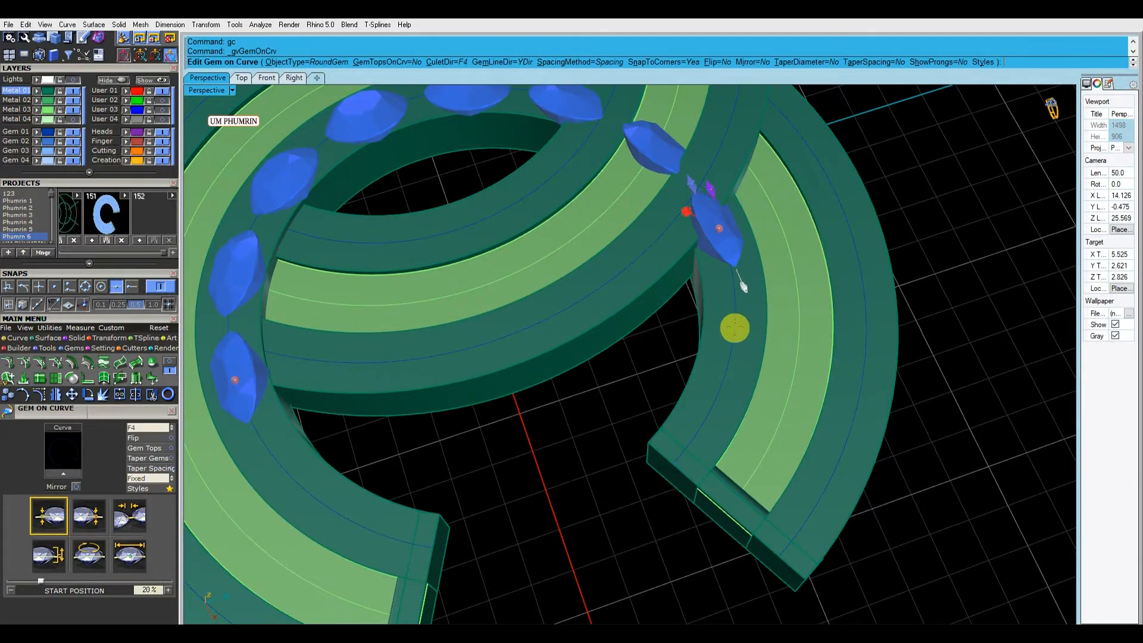
{"action": "key", "text": "Escape"}
Step: Split the inner gem curve of the C at a point where the other C crosses over it
{"action": "right_click_drag", "start_coordinate": [734, 328], "coordinate": [736, 332]}
{"action": "left_click", "coordinate": [732, 310]}
{"action": "right_click", "coordinate": [732, 310]}
{"action": "scroll", "coordinate": [733, 313], "scroll_direction": "down", "scroll_amount": 3}
{"action": "type", "text": "Ss"}
{"action": "key", "text": "Return"}
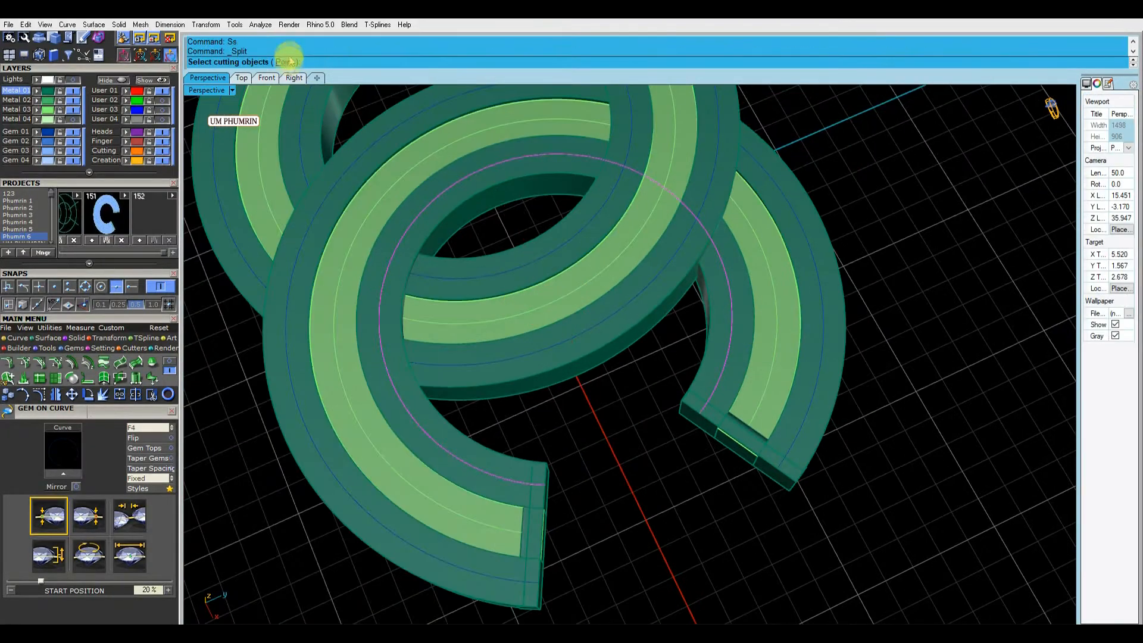
{"action": "left_click", "coordinate": [289, 62]}
{"action": "right_click_drag", "start_coordinate": [694, 157], "coordinate": [740, 193]}
{"action": "scroll", "coordinate": [608, 172], "scroll_direction": "down", "scroll_amount": 6}
{"action": "right_click_drag", "start_coordinate": [607, 171], "coordinate": [661, 179]}
{"action": "scroll", "coordinate": [591, 207], "scroll_direction": "up", "scroll_amount": 2}
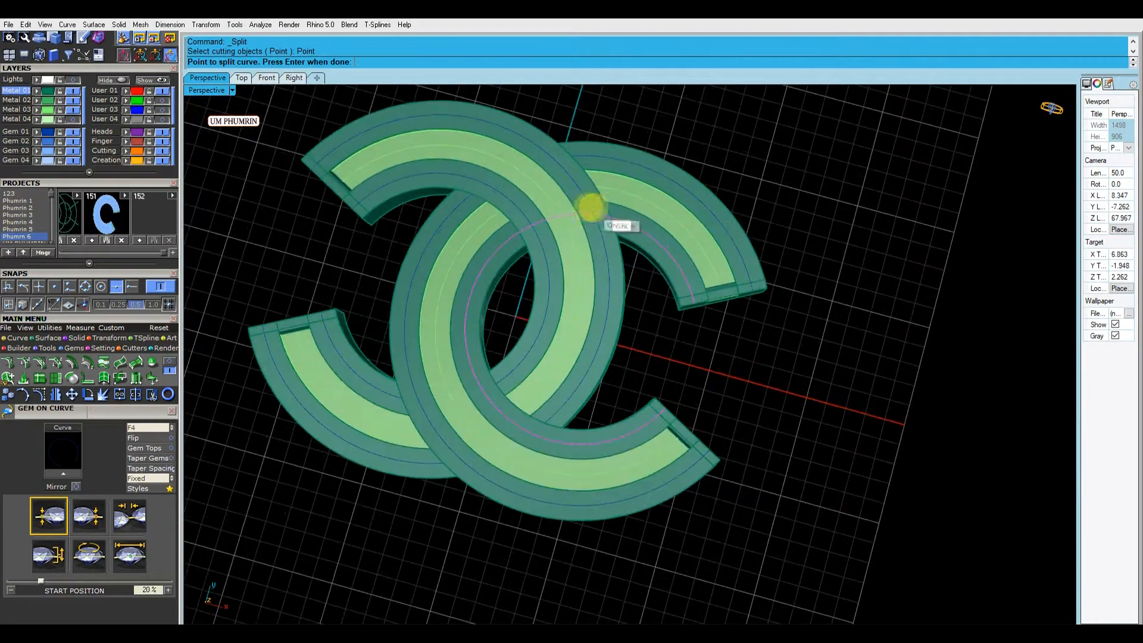
Step: Split the outer gem curve of the same C at a point beneath the overlapping C
{"action": "left_click", "coordinate": [701, 204]}
{"action": "type", "text": "Ss"}
{"action": "key", "text": "Return"}
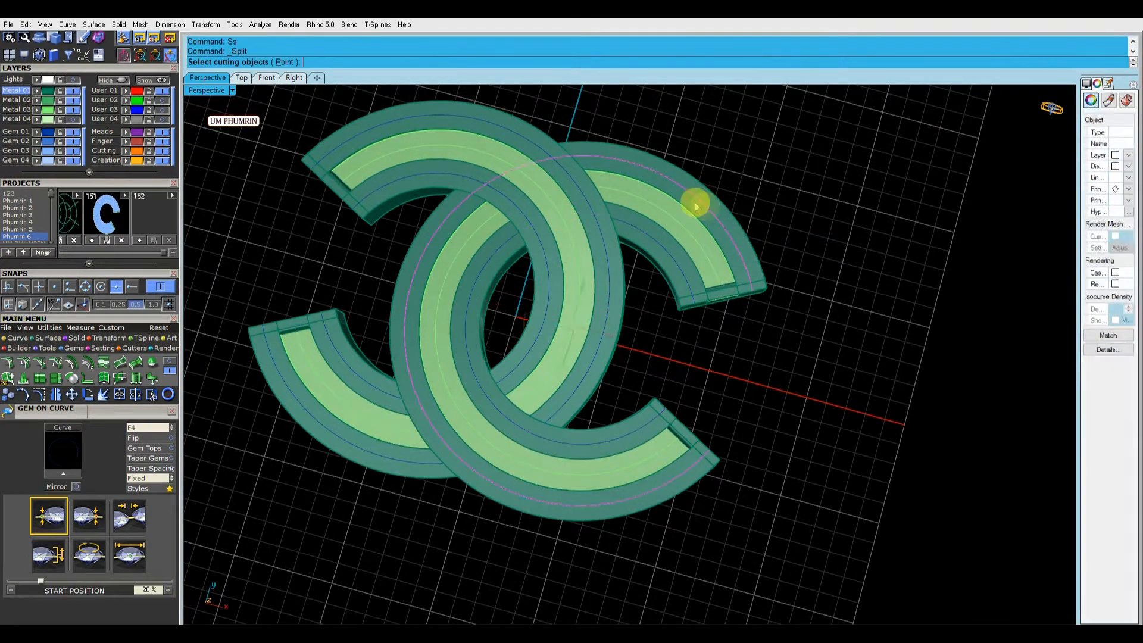
{"action": "right_click_drag", "start_coordinate": [522, 171], "coordinate": [709, 230]}
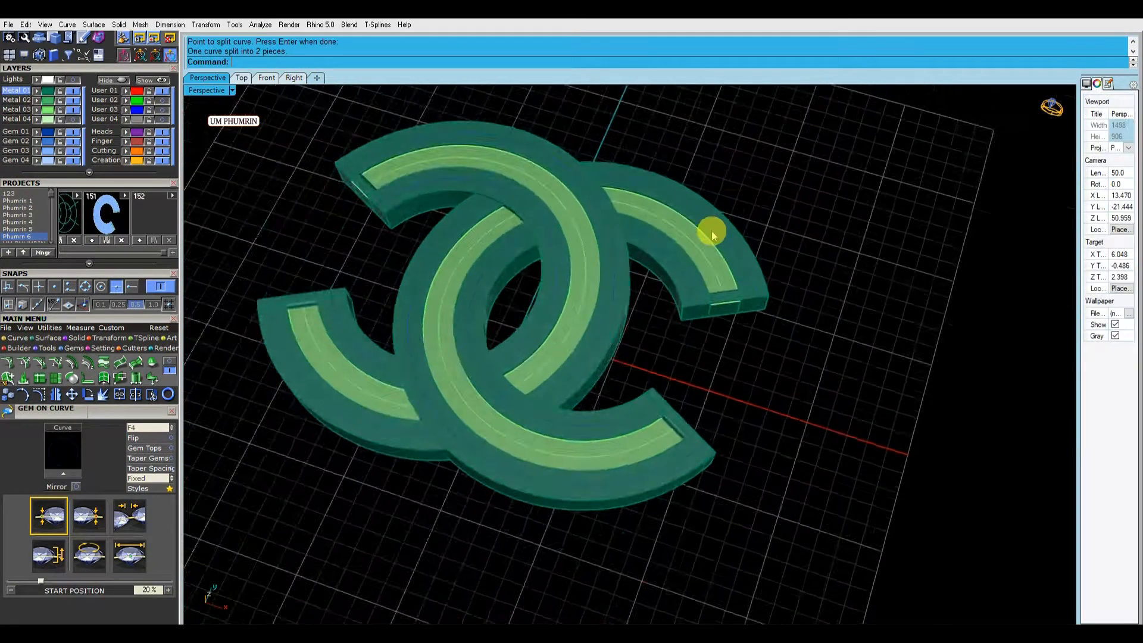
Step: Split the middle curve at a point beneath the overlapping C and save the file
{"action": "scroll", "coordinate": [691, 266], "scroll_direction": "up", "scroll_amount": 5}
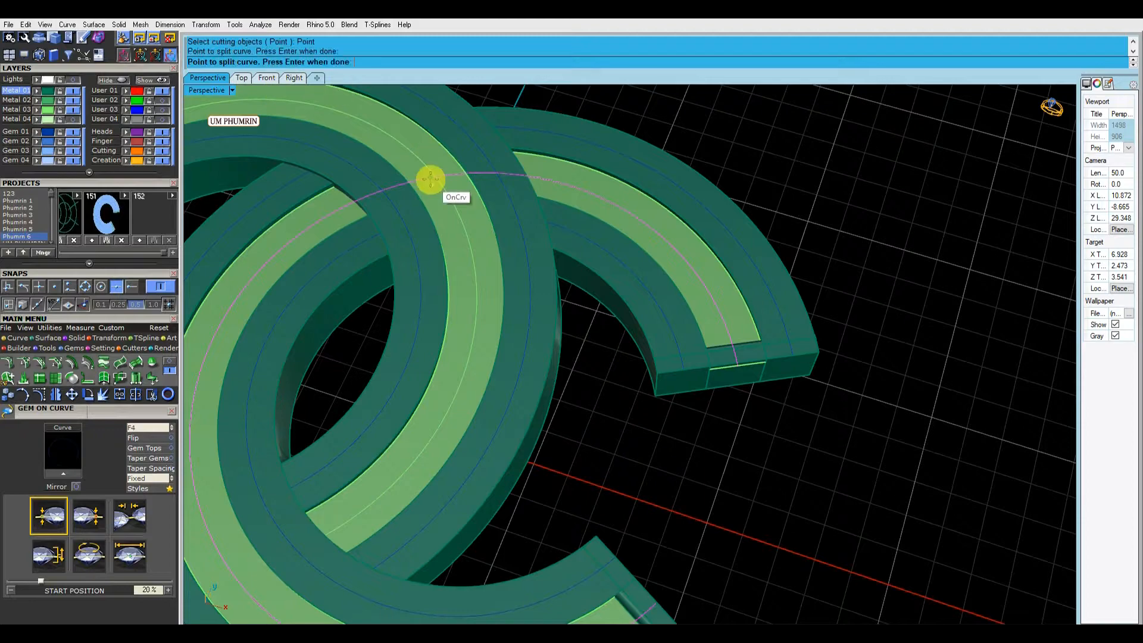
{"action": "key", "text": "Return"}
{"action": "scroll", "coordinate": [594, 191], "scroll_direction": "down", "scroll_amount": 5}
{"action": "scroll", "coordinate": [659, 172], "scroll_direction": "up", "scroll_amount": 4}
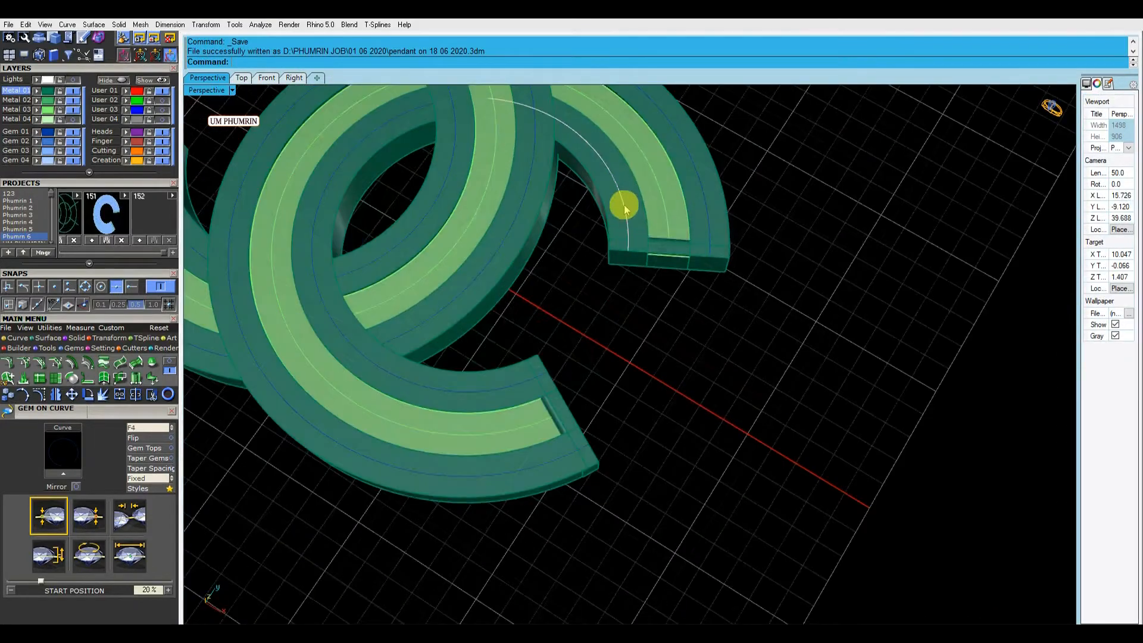
{"action": "left_click", "coordinate": [626, 204]}
{"action": "scroll", "coordinate": [770, 186], "scroll_direction": "down", "scroll_amount": 3}
{"action": "key", "text": "Escape"}
{"action": "right_click_drag", "start_coordinate": [770, 186], "coordinate": [704, 274]}
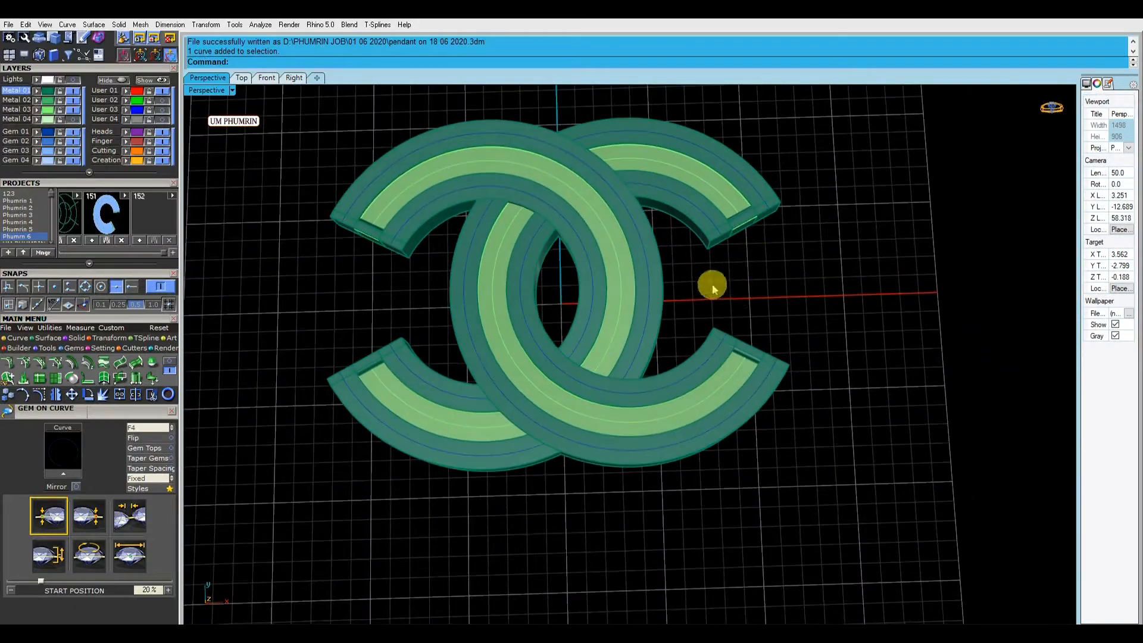
Step: Delete the second C, rotate a new copy of the C with its split curves 180° about the origin, and save
{"action": "left_click_drag", "start_coordinate": [432, 173], "coordinate": [432, 173]}
{"action": "right_click_drag", "start_coordinate": [432, 173], "coordinate": [575, 284]}
{"action": "type", "text": "r"}
{"action": "scroll", "coordinate": [596, 453], "scroll_direction": "down", "scroll_amount": 3}
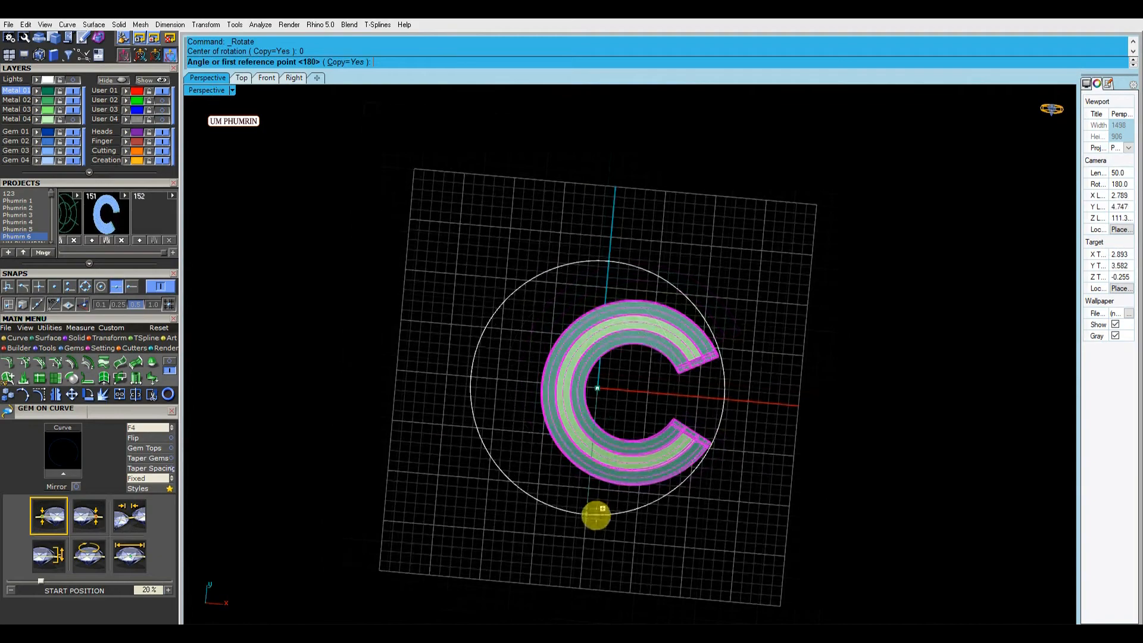
{"action": "right_click_drag", "start_coordinate": [654, 203], "coordinate": [649, 149]}
{"action": "scroll", "coordinate": [592, 323], "scroll_direction": "up", "scroll_amount": 7}
{"action": "left_click", "coordinate": [593, 324]}
{"action": "left_click", "coordinate": [600, 322]}
{"action": "left_click", "coordinate": [637, 350]}
{"action": "left_click", "coordinate": [643, 229]}
{"action": "scroll", "coordinate": [667, 209], "scroll_direction": "down", "scroll_amount": 3}
{"action": "right_click_drag", "start_coordinate": [694, 200], "coordinate": [742, 421]}
{"action": "key", "text": "ctrl+s"}
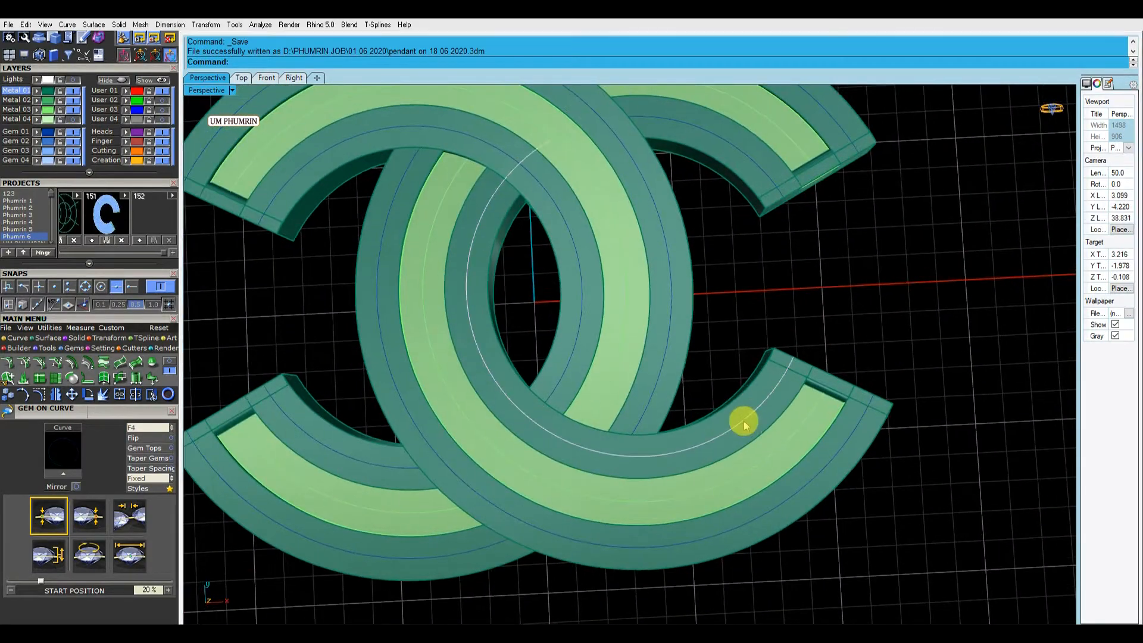
Step: Start gems on the split inner curve, oriented to the C, with 1.35 mm start size and fixed 0.1 mm spacing
{"action": "left_click", "coordinate": [744, 424]}
{"action": "left_click", "coordinate": [148, 428]}
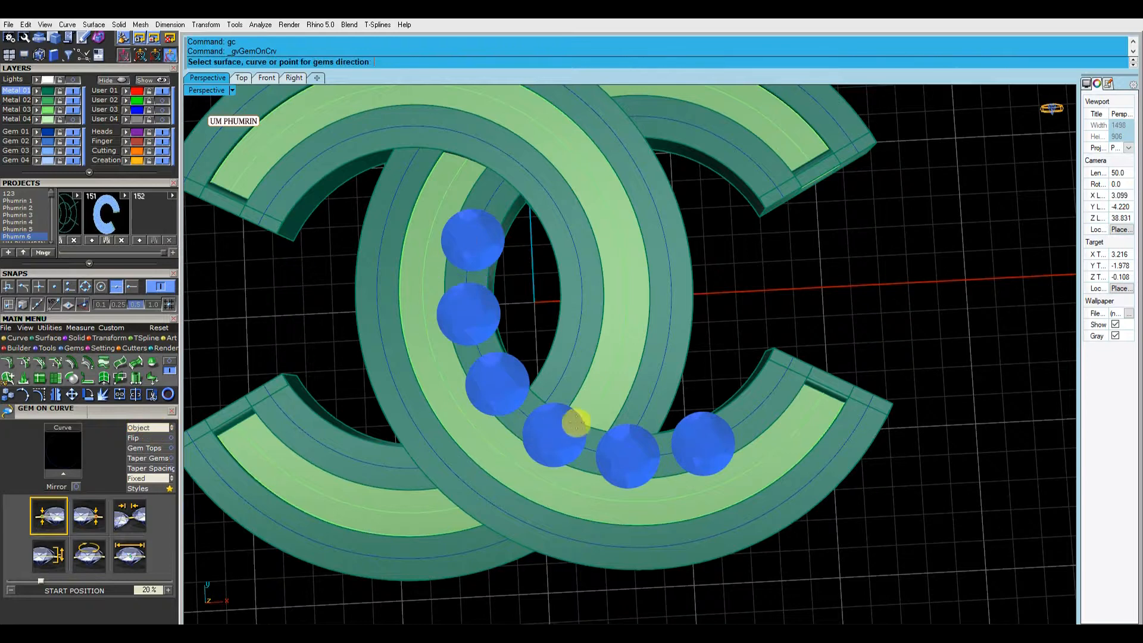
{"action": "left_click", "coordinate": [130, 558]}
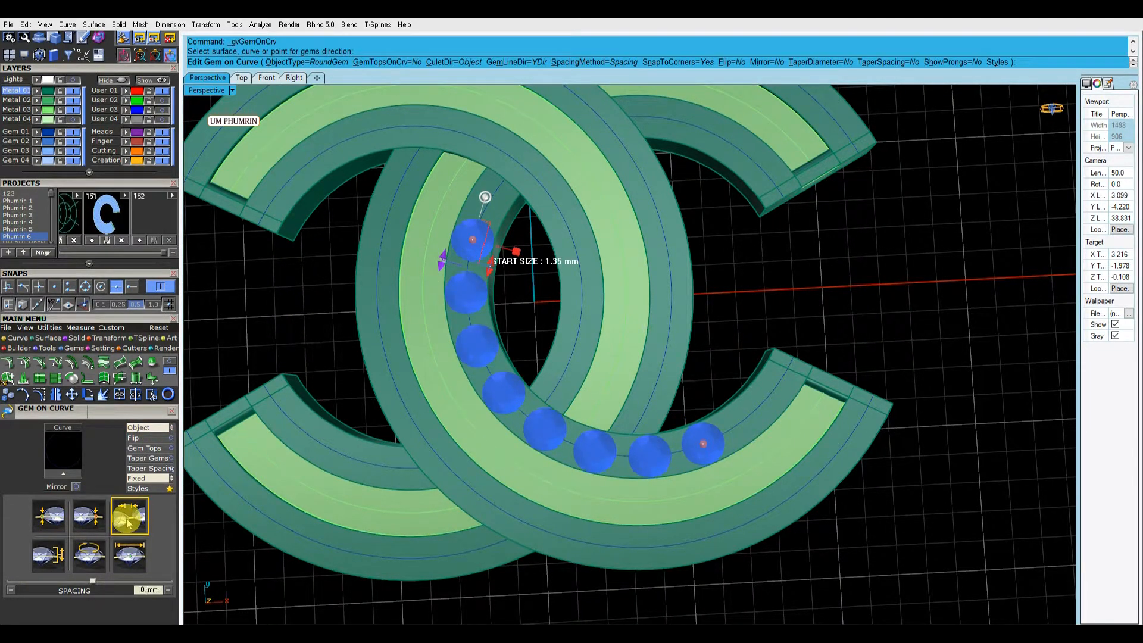
{"action": "left_click", "coordinate": [150, 483]}
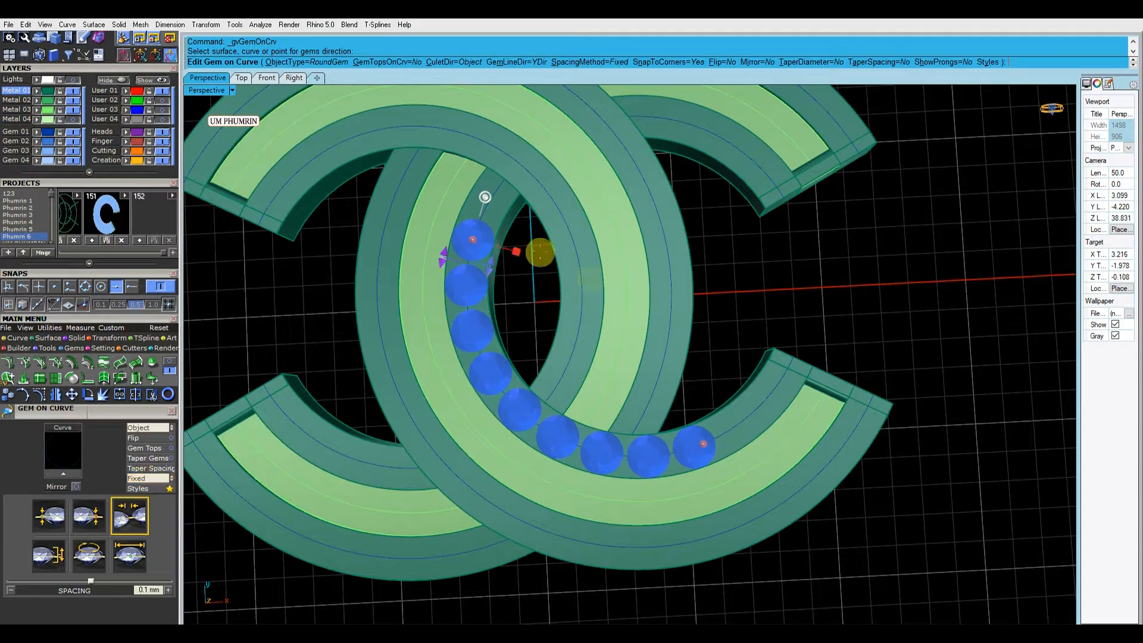
Step: Stretch the inner gem row from the C's open end to the overlap, with a start position of about 94%, and create it
{"action": "left_click_drag", "start_coordinate": [478, 235], "coordinate": [768, 394]}
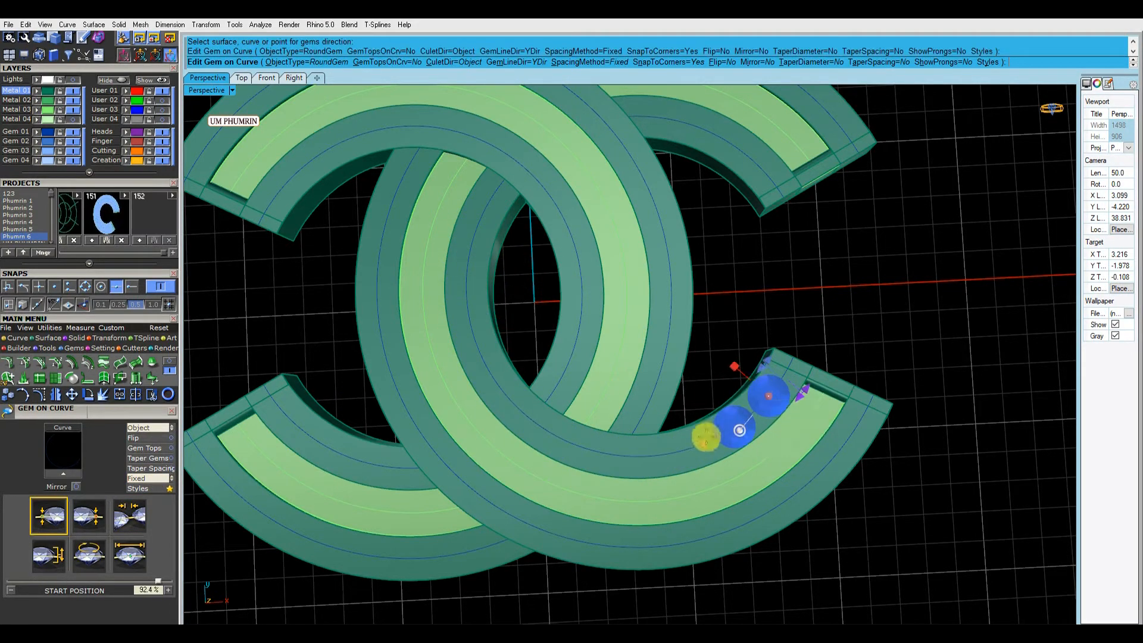
{"action": "left_click_drag", "start_coordinate": [704, 443], "coordinate": [507, 195]}
{"action": "right_click_drag", "start_coordinate": [798, 416], "coordinate": [755, 414]}
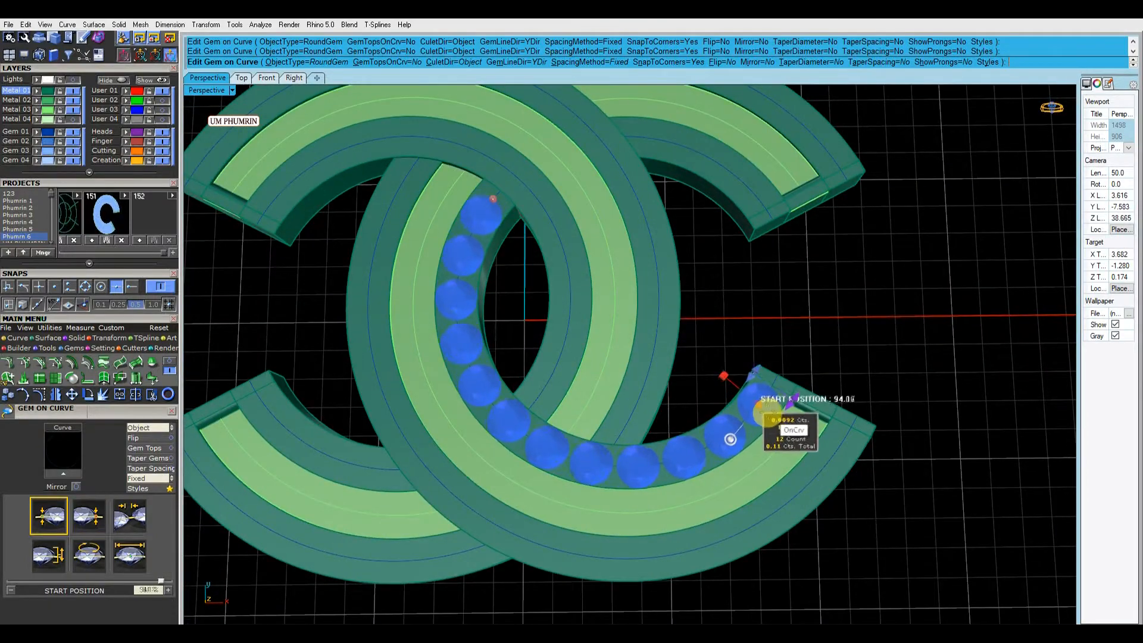
{"action": "left_click_drag", "start_coordinate": [762, 413], "coordinate": [760, 413]}
{"action": "right_click", "coordinate": [760, 413]}
Step: Start gems on the split outer curve, oriented to the C, with 0.1 mm spacing and 1.35 mm start size
{"action": "right_click_drag", "start_coordinate": [760, 413], "coordinate": [749, 325], "text": "shift"}
{"action": "left_click", "coordinate": [722, 445]}
{"action": "right_click", "coordinate": [722, 446]}
{"action": "type", "text": "gc"}
{"action": "key", "text": "Return"}
{"action": "left_click", "coordinate": [158, 430]}
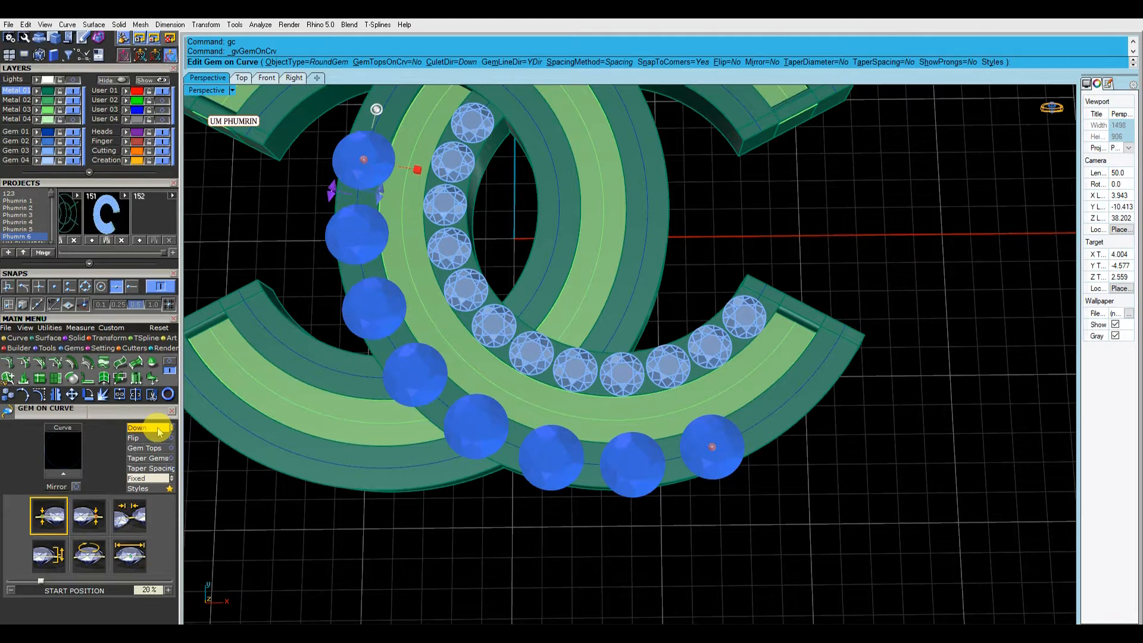
{"action": "left_click", "coordinate": [757, 413]}
{"action": "scroll", "coordinate": [713, 412], "scroll_direction": "down", "scroll_amount": 4}
{"action": "left_click", "coordinate": [138, 520]}
{"action": "left_click", "coordinate": [131, 554]}
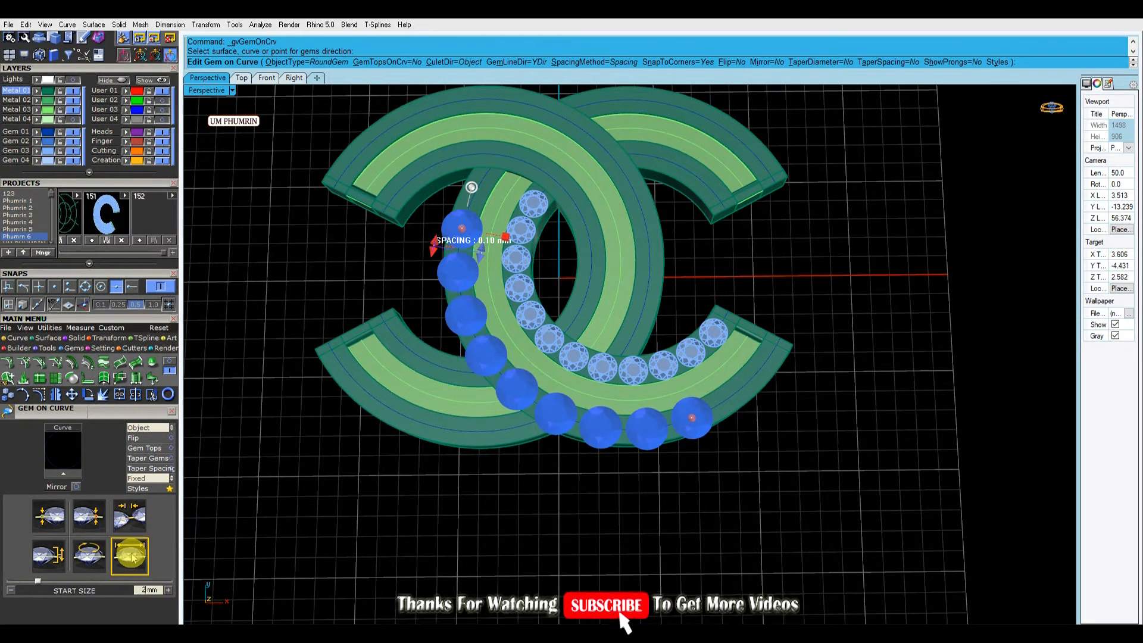
{"action": "key", "text": "Return"}
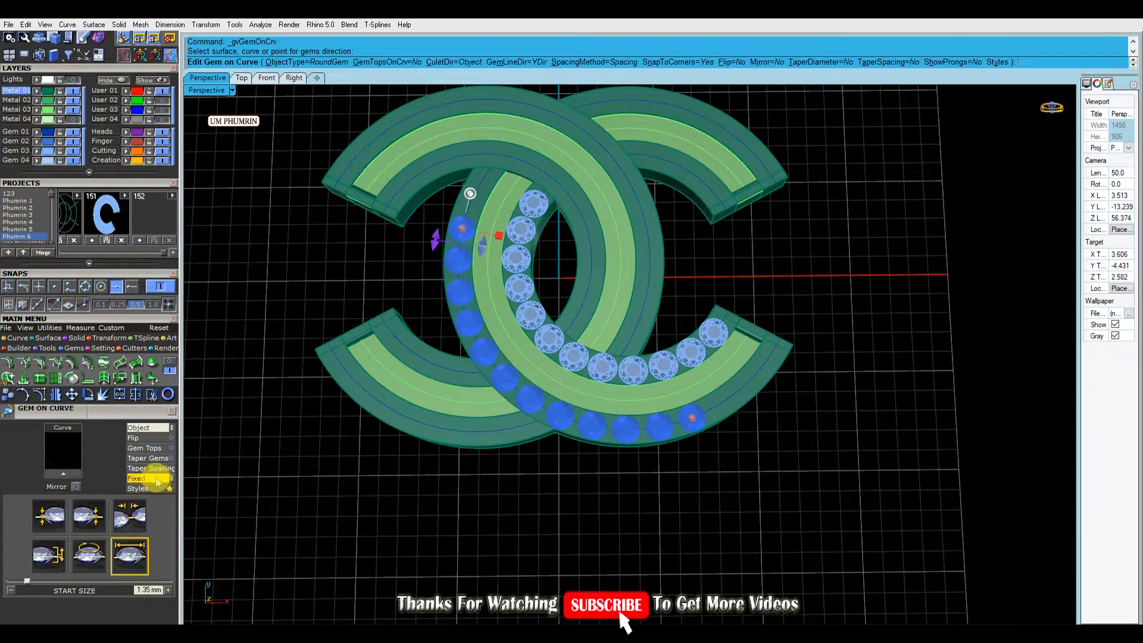
Step: Stretch the outer gem row from the open end to the overlap, with a start position of about 95.6%, and create it
{"action": "left_click_drag", "start_coordinate": [461, 231], "coordinate": [766, 360]}
{"action": "left_click_drag", "start_coordinate": [691, 418], "coordinate": [487, 176]}
{"action": "scroll", "coordinate": [778, 395], "scroll_direction": "up", "scroll_amount": 4}
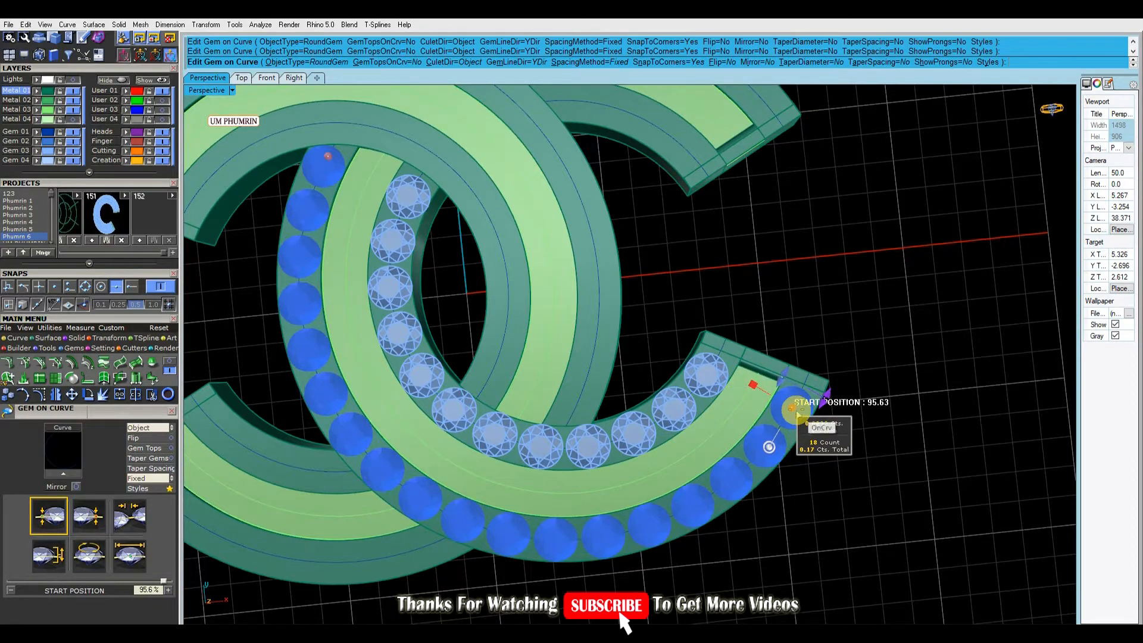
{"action": "right_click", "coordinate": [796, 409]}
{"action": "right_click_drag", "start_coordinate": [796, 409], "coordinate": [810, 381]}
{"action": "scroll", "coordinate": [833, 396], "scroll_direction": "down", "scroll_amount": 3}
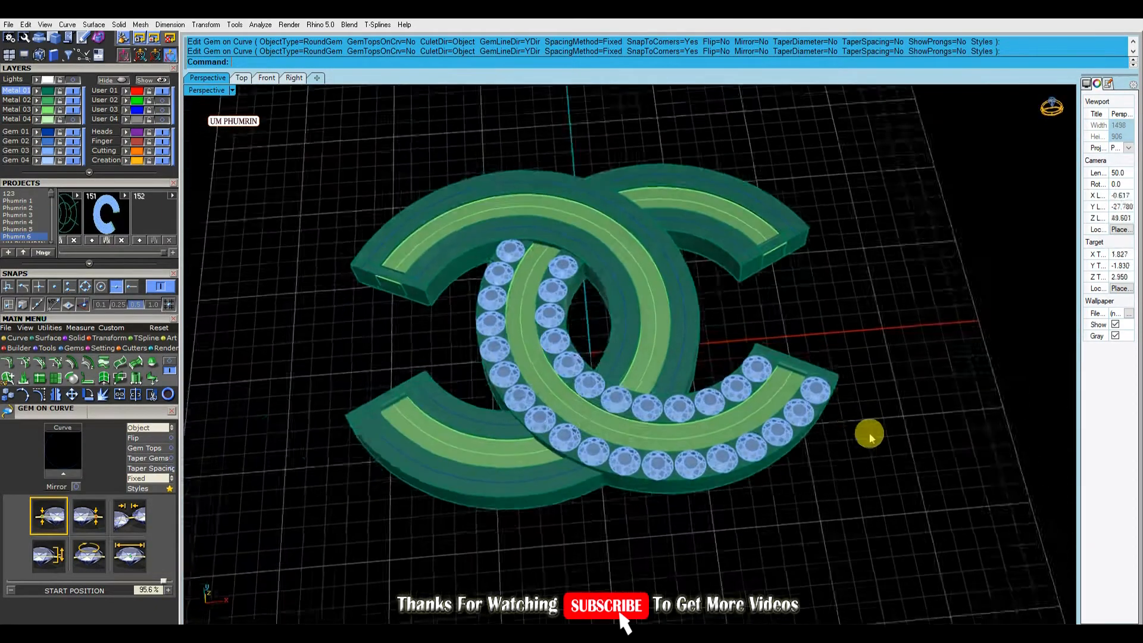
Step: Start gems on the recessed middle curve, oriented to its surface, with fixed 0.11 mm spacing and 1.55 mm start size
{"action": "right_click_drag", "start_coordinate": [870, 437], "coordinate": [673, 409]}
{"action": "scroll", "coordinate": [672, 409], "scroll_direction": "up", "scroll_amount": 6}
{"action": "left_click", "coordinate": [669, 425]}
{"action": "right_click", "coordinate": [669, 425]}
{"action": "type", "text": "gc"}
{"action": "key", "text": "Return"}
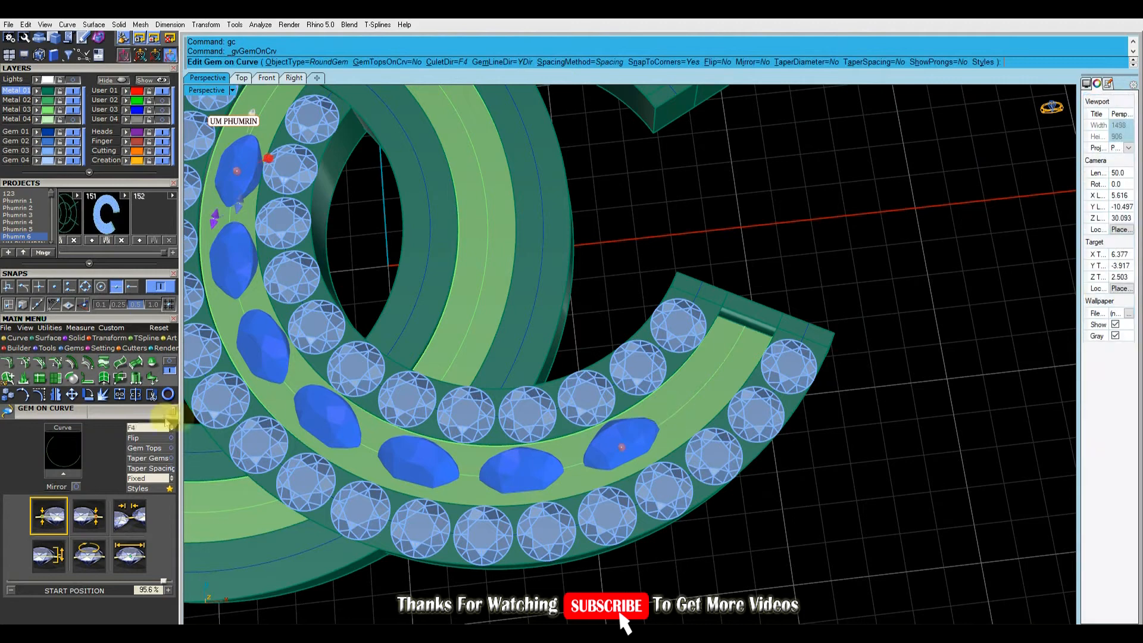
{"action": "left_click", "coordinate": [151, 429]}
{"action": "left_click", "coordinate": [132, 516]}
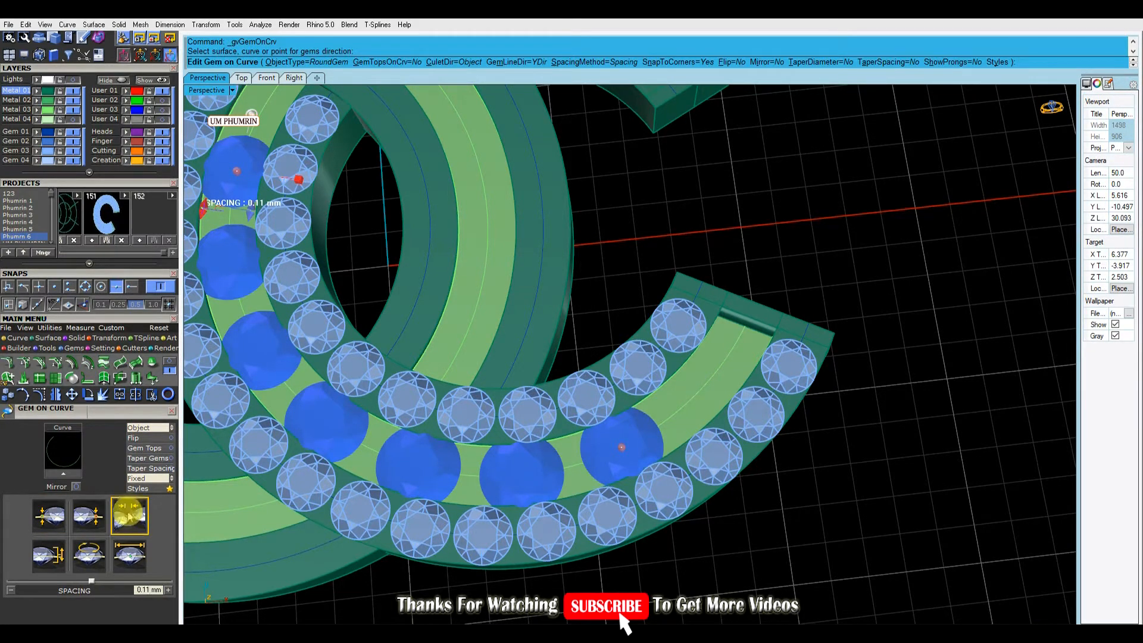
{"action": "left_click", "coordinate": [129, 556]}
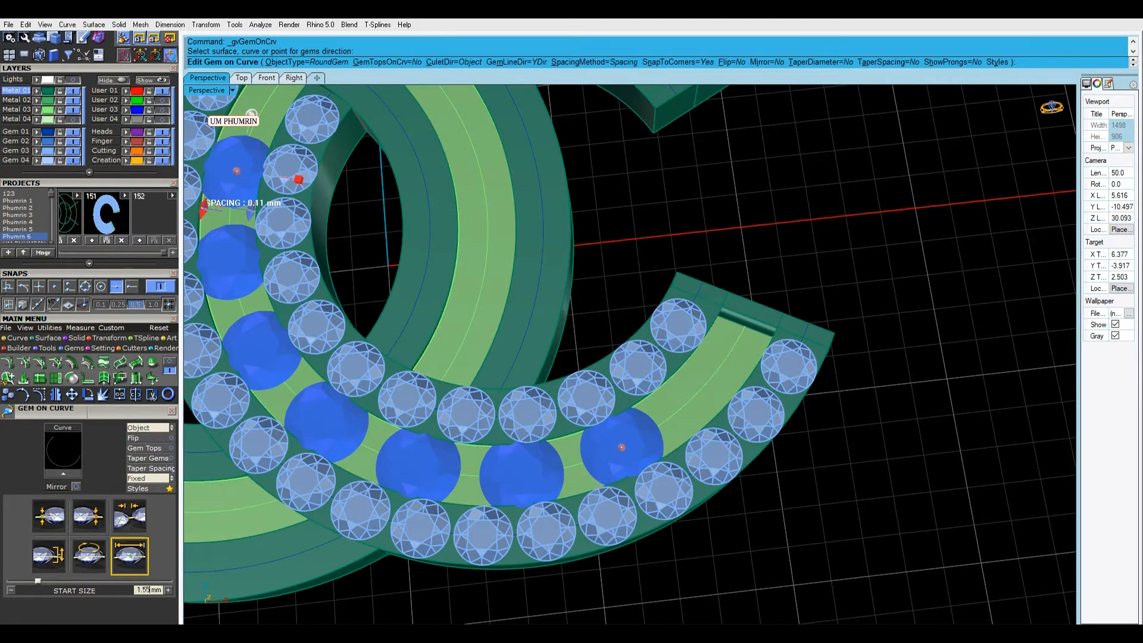
{"action": "key", "text": "Return"}
{"action": "left_click", "coordinate": [147, 482]}
{"action": "scroll", "coordinate": [474, 362], "scroll_direction": "down", "scroll_amount": 5}
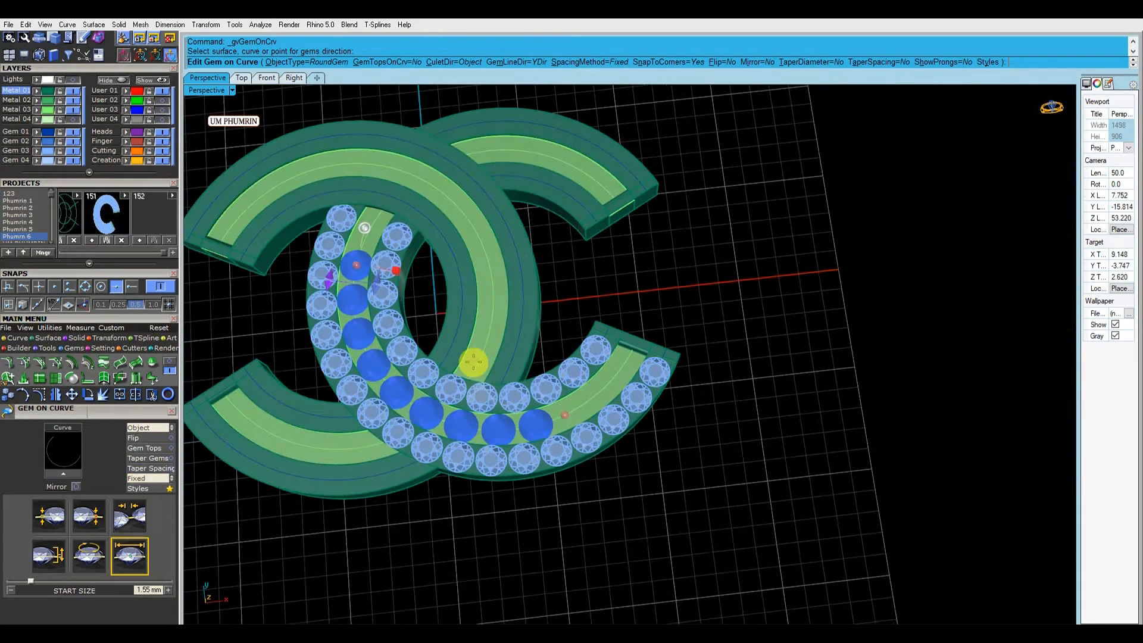
Step: Stretch the middle gem row from the overlap to the C's open end, with a start position of about 93.4%, and create it
{"action": "left_click_drag", "start_coordinate": [356, 267], "coordinate": [369, 226]}
{"action": "right_click_drag", "start_coordinate": [658, 437], "coordinate": [666, 459]}
{"action": "scroll", "coordinate": [609, 387], "scroll_direction": "up", "scroll_amount": 4}
{"action": "left_click_drag", "start_coordinate": [608, 403], "coordinate": [642, 377]}
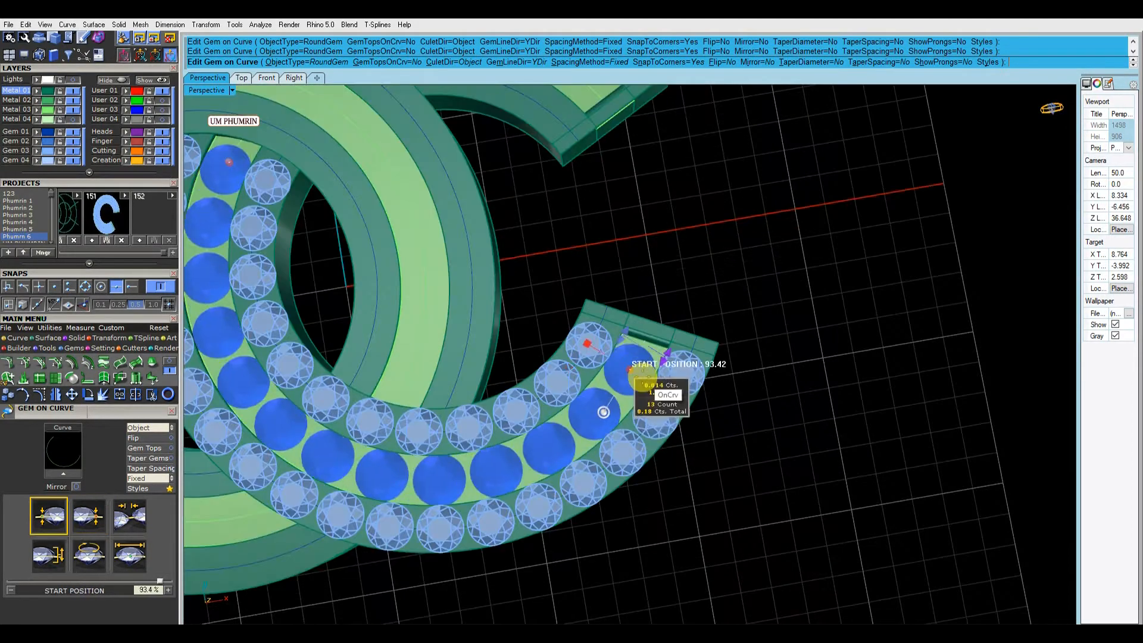
{"action": "right_click_drag", "start_coordinate": [655, 379], "coordinate": [656, 393]}
{"action": "left_click_drag", "start_coordinate": [634, 370], "coordinate": [635, 370]}
{"action": "left_click", "coordinate": [136, 519]}
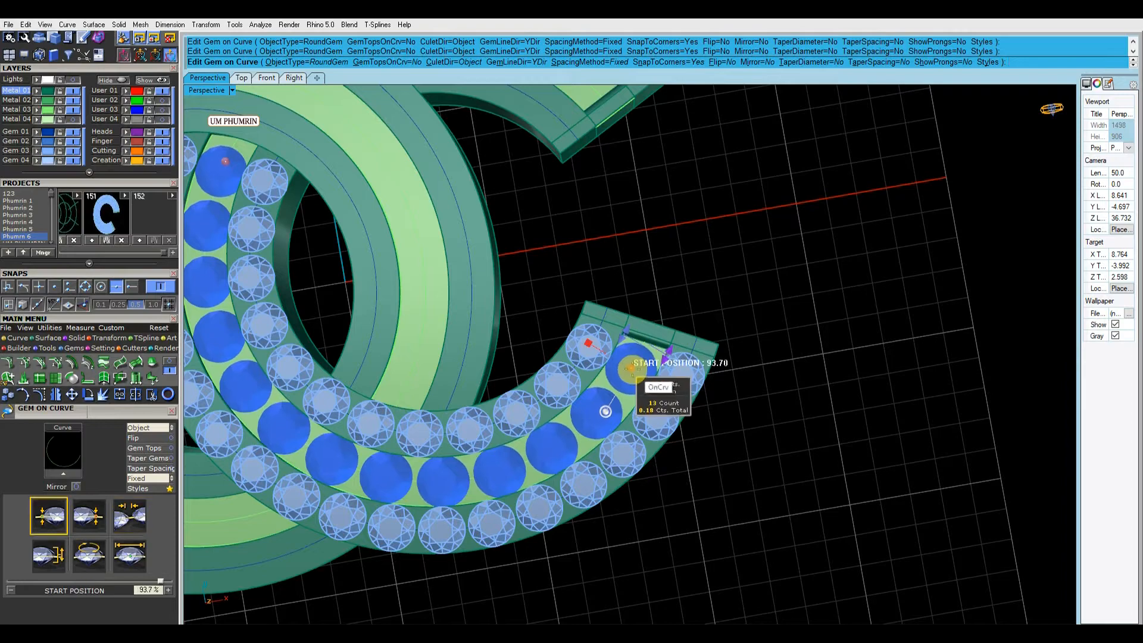
{"action": "scroll", "coordinate": [515, 395], "scroll_direction": "down", "scroll_amount": 2}
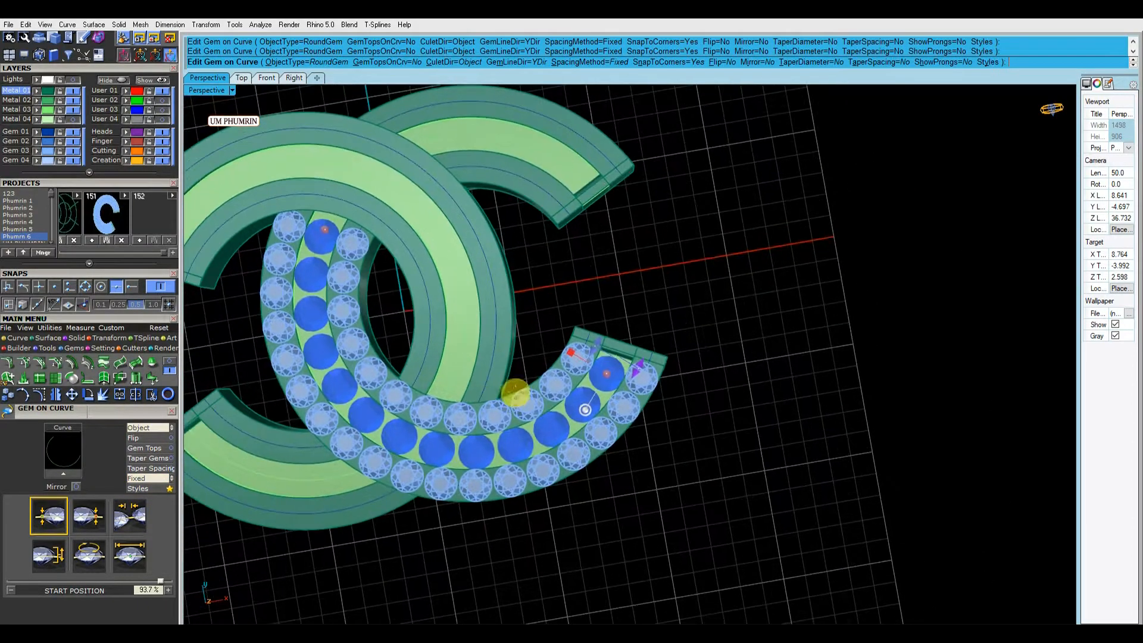
{"action": "scroll", "coordinate": [614, 377], "scroll_direction": "up", "scroll_amount": 2}
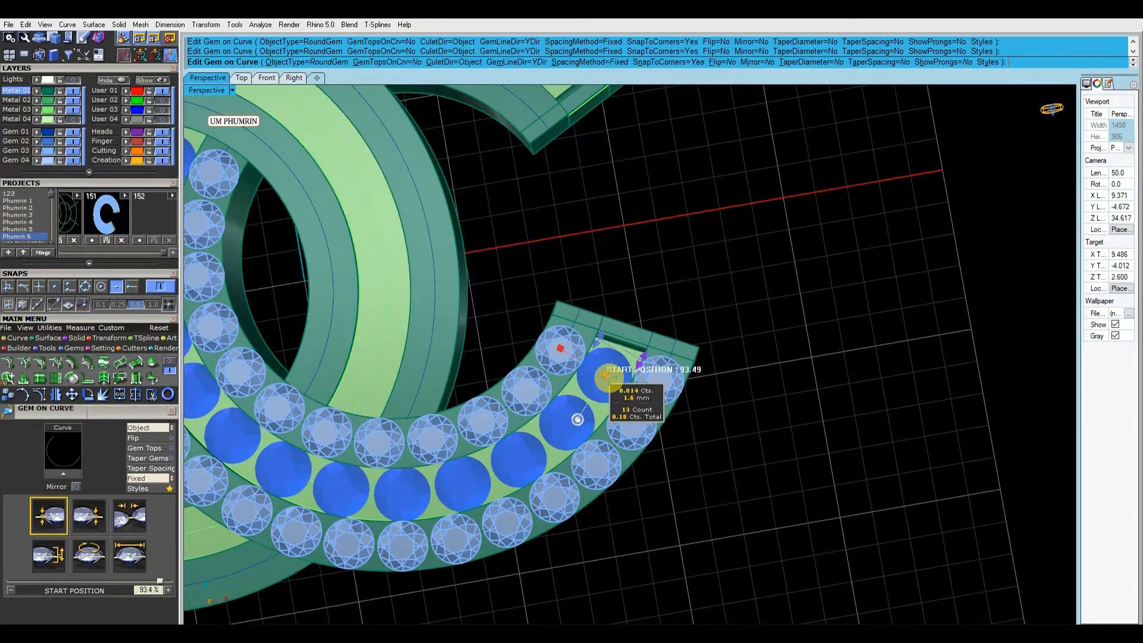
{"action": "scroll", "coordinate": [616, 393], "scroll_direction": "down", "scroll_amount": 4}
{"action": "right_click", "coordinate": [636, 425]}
Step: Examine the spacing and end fit of the three gem rows along the C from several angles
{"action": "right_click_drag", "start_coordinate": [756, 411], "coordinate": [768, 451]}
{"action": "scroll", "coordinate": [631, 442], "scroll_direction": "up", "scroll_amount": 2}
{"action": "left_click", "coordinate": [629, 445]}
{"action": "left_click", "coordinate": [608, 427], "text": "shift"}
{"action": "left_click", "coordinate": [644, 483], "text": "shift"}
{"action": "right_click_drag", "start_coordinate": [647, 479], "coordinate": [650, 456]}
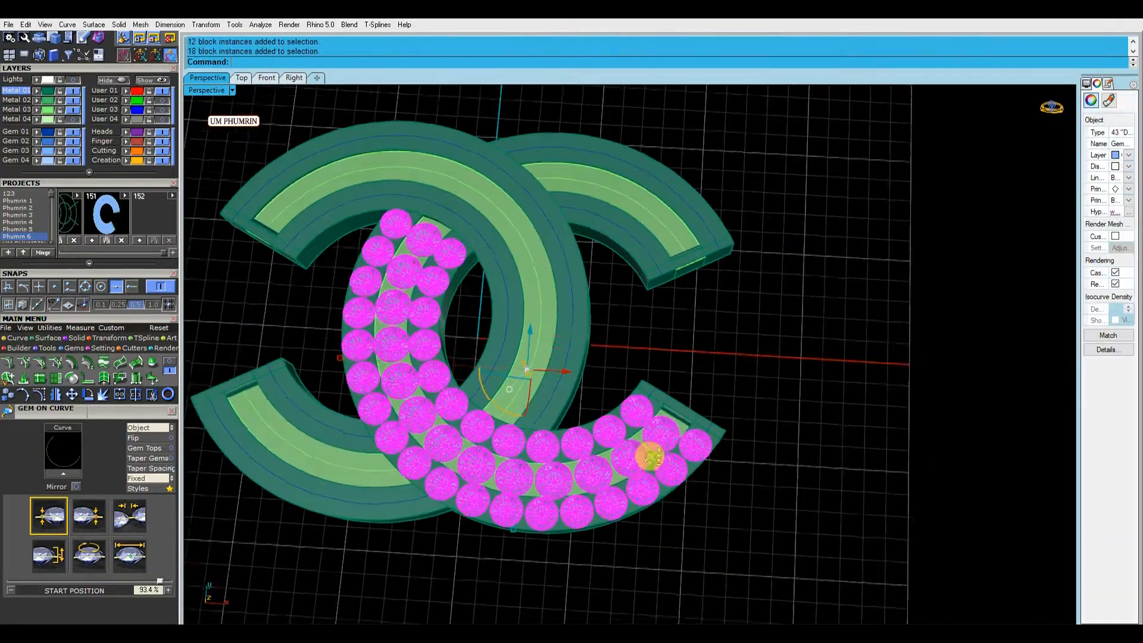
{"action": "scroll", "coordinate": [650, 457], "scroll_direction": "down", "scroll_amount": 3}
{"action": "left_click", "coordinate": [723, 431]}
{"action": "scroll", "coordinate": [659, 410], "scroll_direction": "up", "scroll_amount": 3}
{"action": "scroll", "coordinate": [659, 411], "scroll_direction": "down", "scroll_amount": 4}
{"action": "right_click_drag", "start_coordinate": [659, 411], "coordinate": [684, 399]}
{"action": "scroll", "coordinate": [584, 393], "scroll_direction": "up", "scroll_amount": 5}
{"action": "scroll", "coordinate": [584, 393], "scroll_direction": "down", "scroll_amount": 3}
{"action": "right_click_drag", "start_coordinate": [584, 393], "coordinate": [527, 470]}
{"action": "scroll", "coordinate": [545, 332], "scroll_direction": "up", "scroll_amount": 5}
{"action": "scroll", "coordinate": [548, 360], "scroll_direction": "down", "scroll_amount": 3}
{"action": "scroll", "coordinate": [520, 406], "scroll_direction": "up", "scroll_amount": 5}
{"action": "scroll", "coordinate": [520, 405], "scroll_direction": "down", "scroll_amount": 6}
{"action": "scroll", "coordinate": [734, 434], "scroll_direction": "up", "scroll_amount": 6}
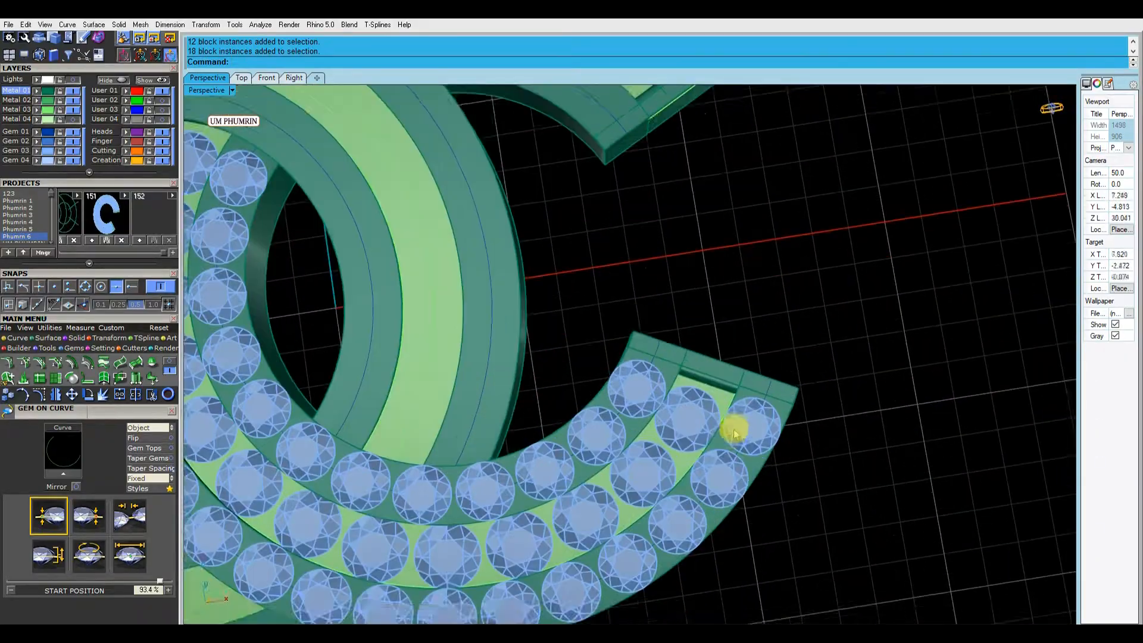
{"action": "scroll", "coordinate": [734, 434], "scroll_direction": "down", "scroll_amount": 6}
{"action": "right_click_drag", "start_coordinate": [733, 487], "coordinate": [722, 457]}
{"action": "scroll", "coordinate": [697, 440], "scroll_direction": "up", "scroll_amount": 6}
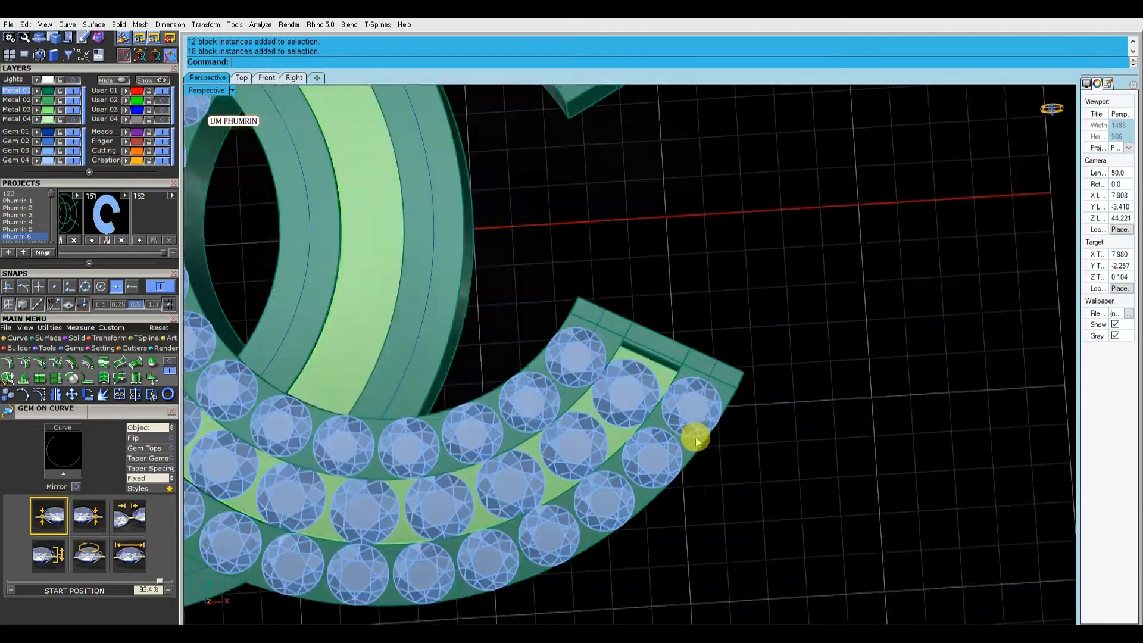
{"action": "scroll", "coordinate": [807, 457], "scroll_direction": "down", "scroll_amount": 5}
{"action": "right_click_drag", "start_coordinate": [791, 426], "coordinate": [810, 441]}
Step: Generate gem profile curves from the 18 isolated middle-row gems and hide the gems
{"action": "key", "text": "ctrl+s"}
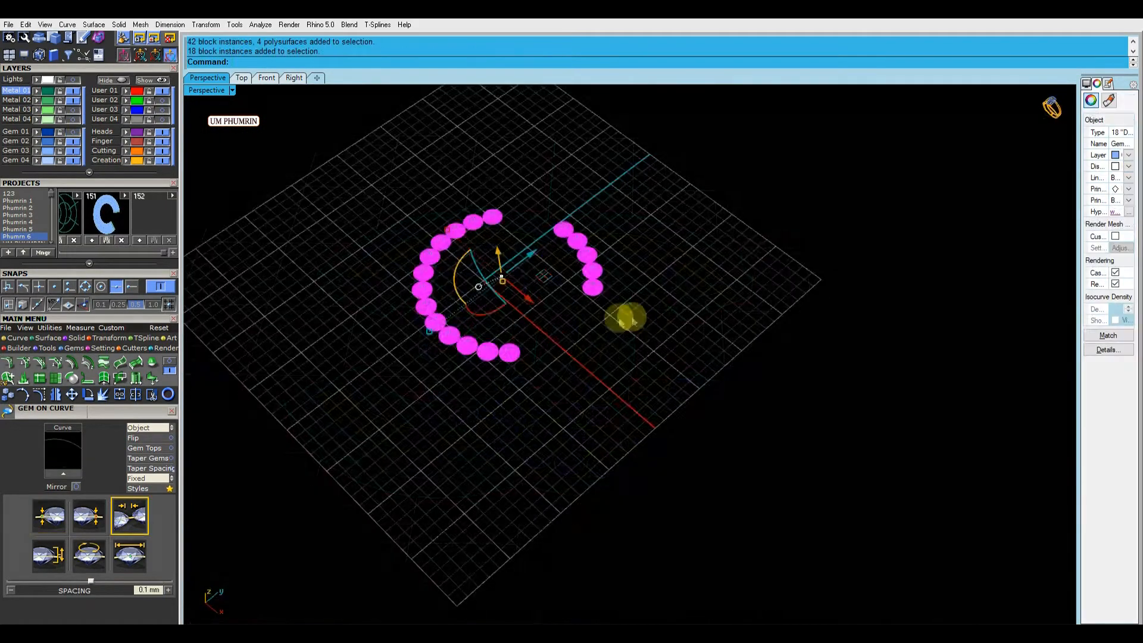
{"action": "right_click_drag", "start_coordinate": [625, 316], "coordinate": [648, 390]}
{"action": "type", "text": "gp"}
{"action": "key", "text": "Return"}
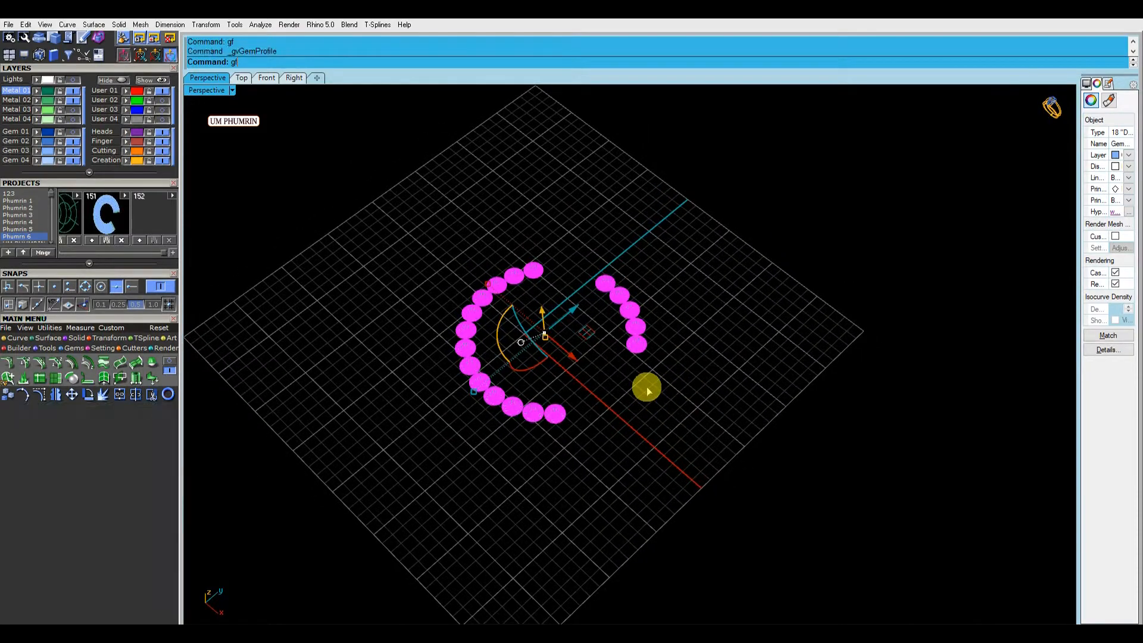
{"action": "scroll", "coordinate": [606, 376], "scroll_direction": "up", "scroll_amount": 8}
{"action": "left_click", "coordinate": [74, 152]}
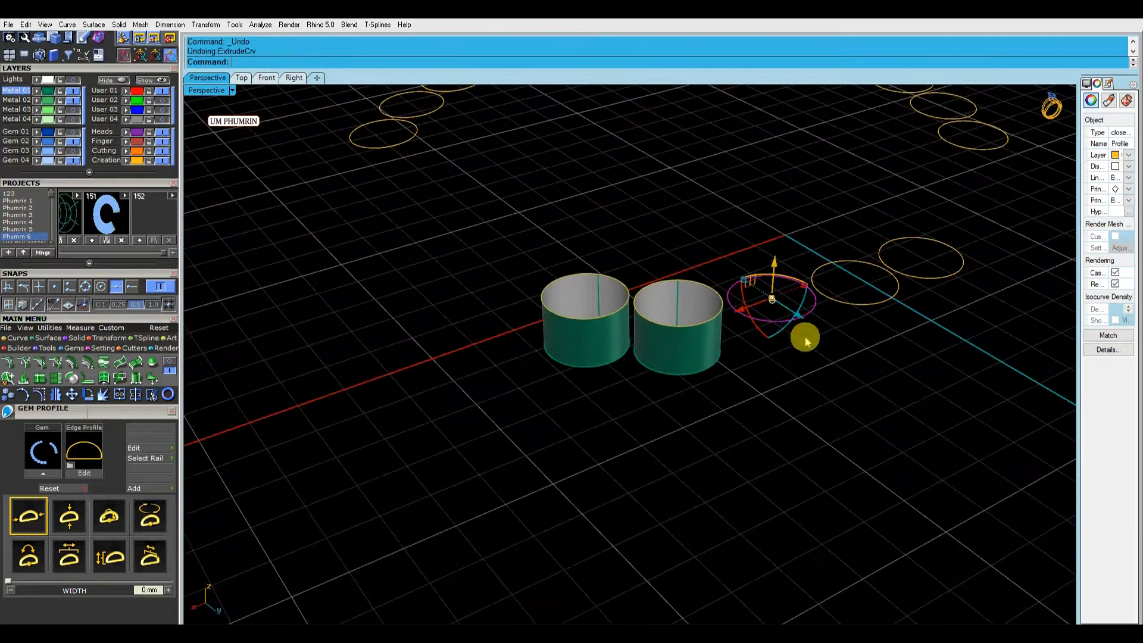
Step: Undo the trial extrusions and extrude the gem profile curves by -0.85 mm
{"action": "key", "text": "ctrl+z"}
{"action": "key", "text": "ctrl+z"}
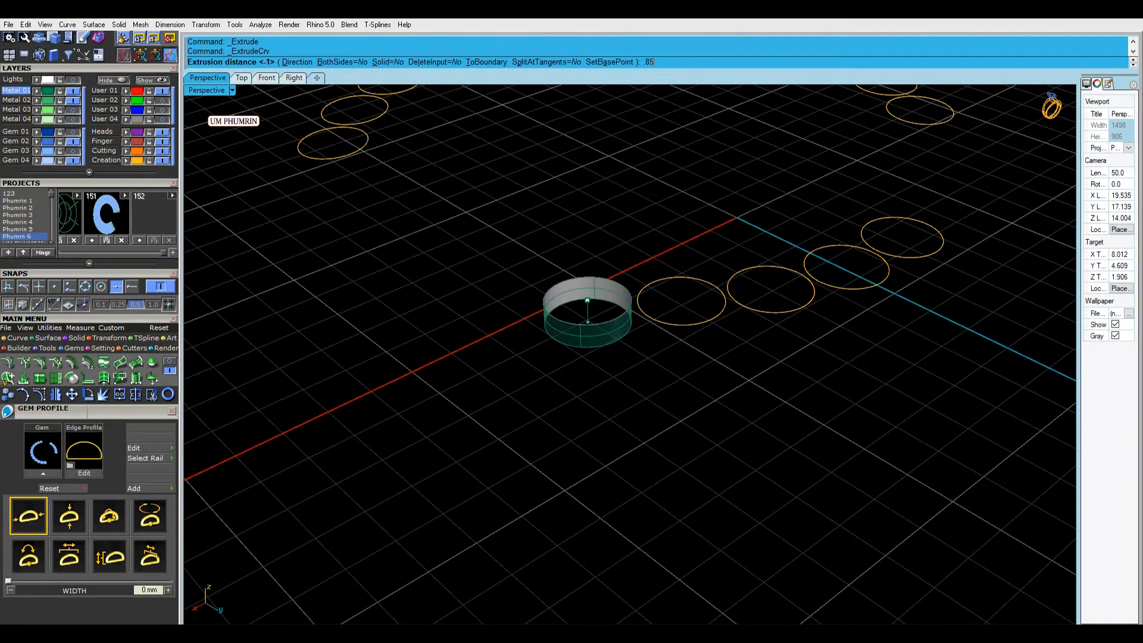
{"action": "key", "text": "Return"}
{"action": "type", "text": "-"}
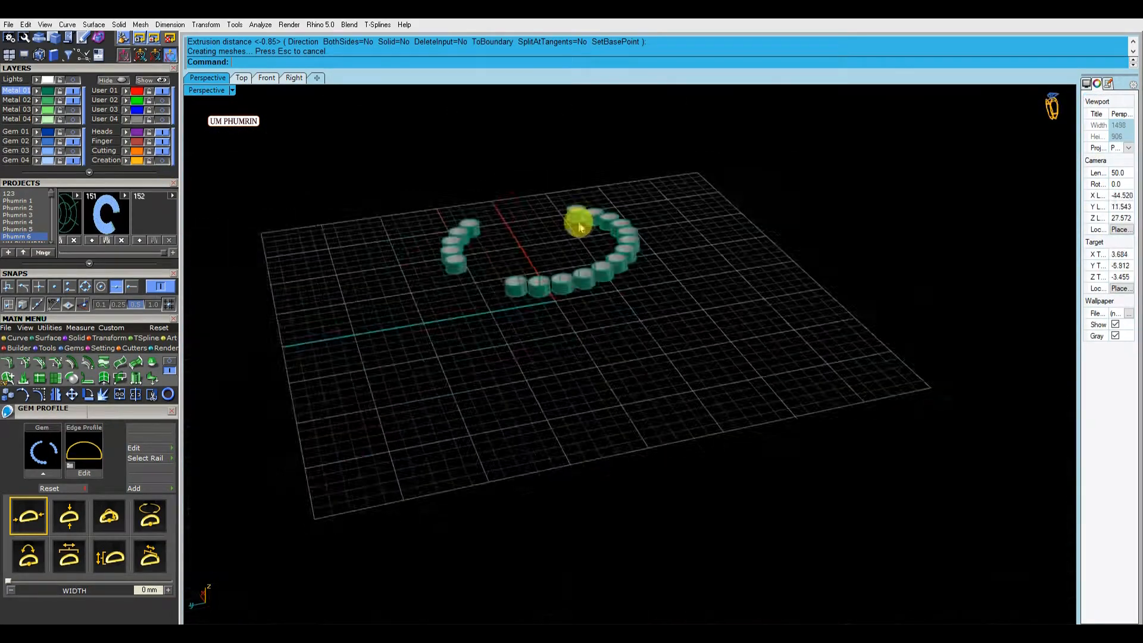
Step: Offset the 18 extruded surfaces 0.6 mm inward as solids with all directions flipped, and hide their isocurves
{"action": "left_click", "coordinate": [580, 226]}
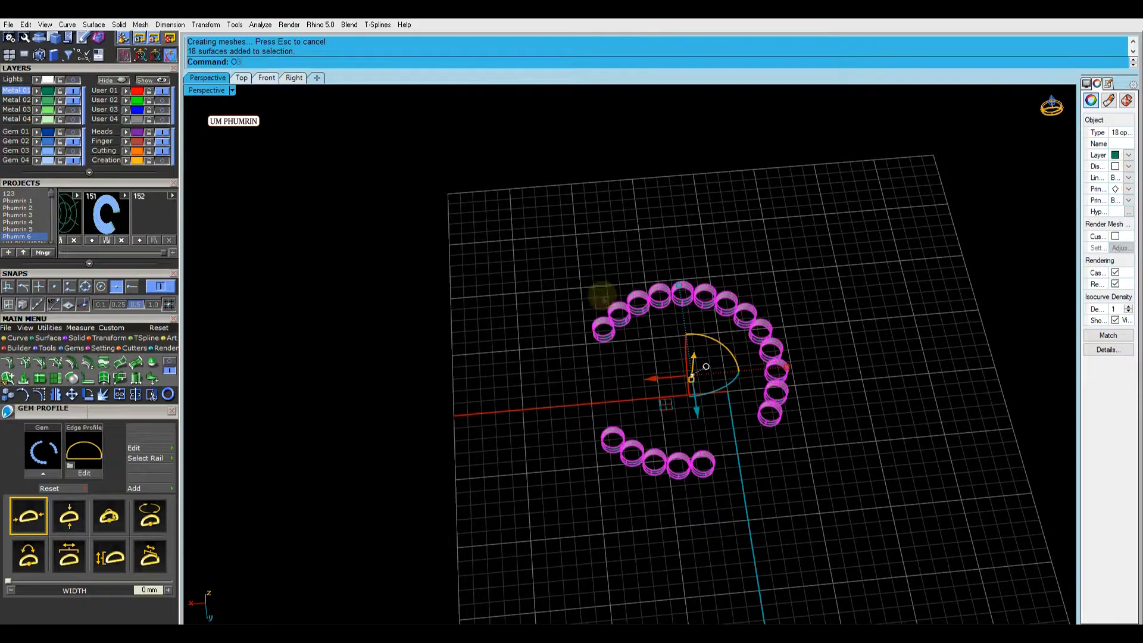
{"action": "key", "text": "Return"}
{"action": "scroll", "coordinate": [673, 360], "scroll_direction": "up", "scroll_amount": 7}
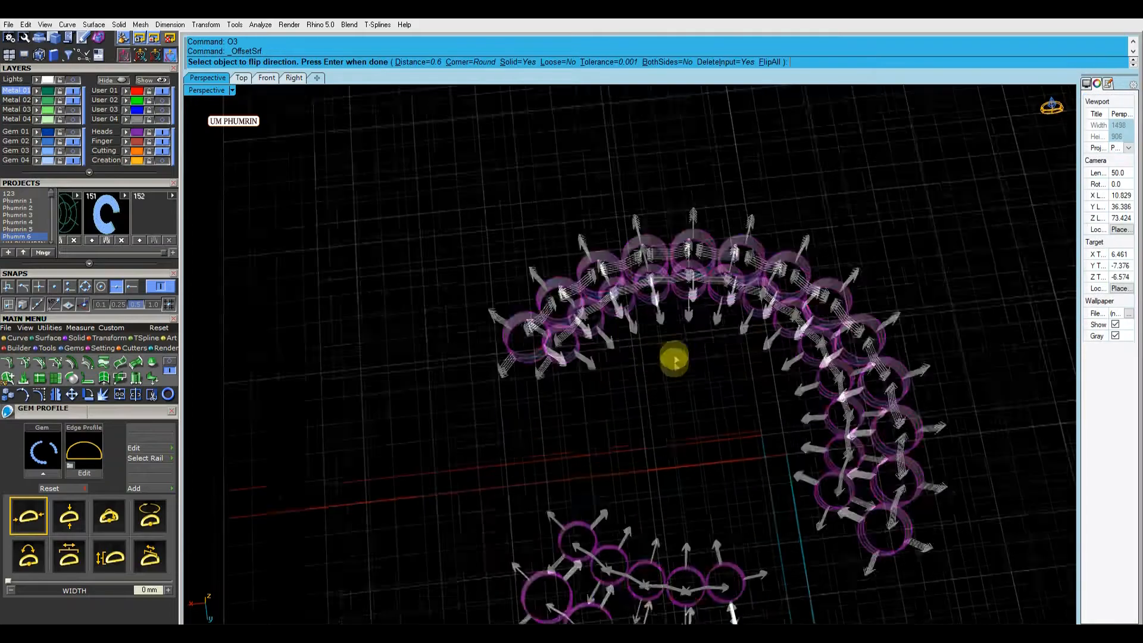
{"action": "right_click_drag", "start_coordinate": [673, 360], "coordinate": [620, 316]}
{"action": "type", "text": "f"}
{"action": "key", "text": "Return"}
{"action": "scroll", "coordinate": [607, 309], "scroll_direction": "up", "scroll_amount": 6}
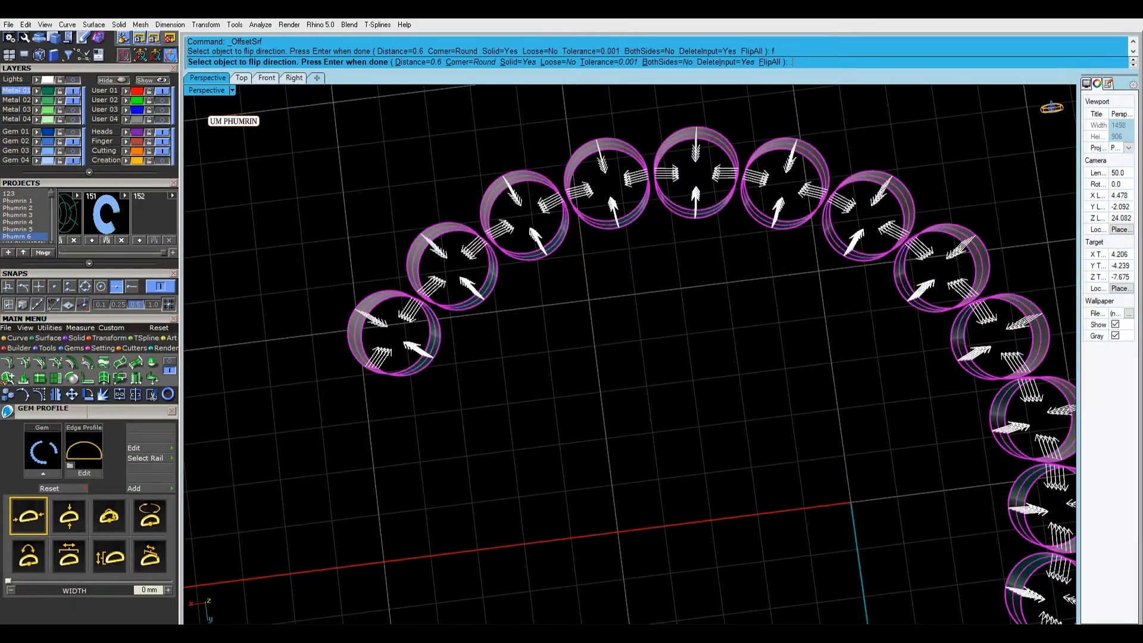
{"action": "key", "text": "Return"}
{"action": "scroll", "coordinate": [647, 272], "scroll_direction": "down", "scroll_amount": 5}
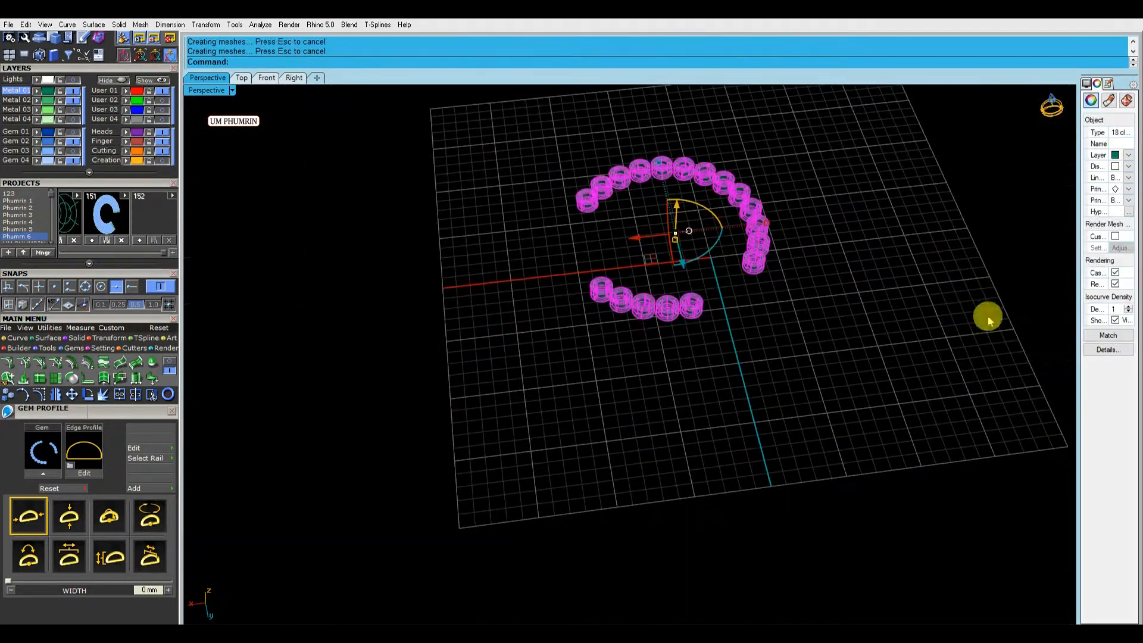
{"action": "left_click", "coordinate": [1115, 321]}
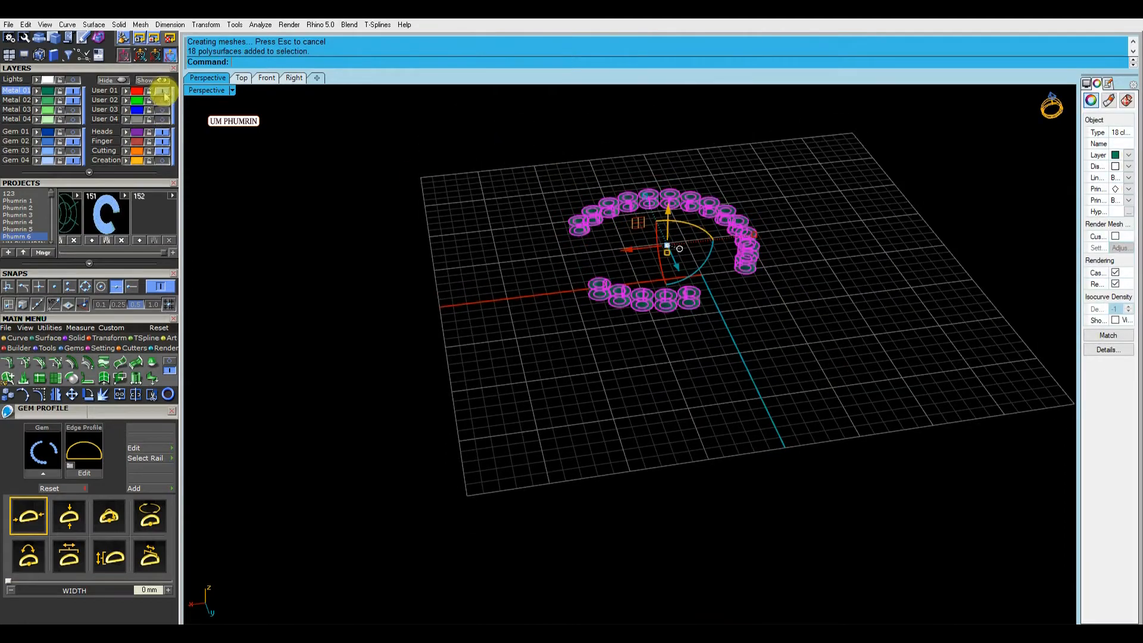
Step: Bring back the hidden C body and the middle-row gems, and group the ring seats
{"action": "left_click", "coordinate": [160, 81]}
{"action": "scroll", "coordinate": [620, 222], "scroll_direction": "up", "scroll_amount": 7}
{"action": "right_click_drag", "start_coordinate": [671, 208], "coordinate": [665, 241]}
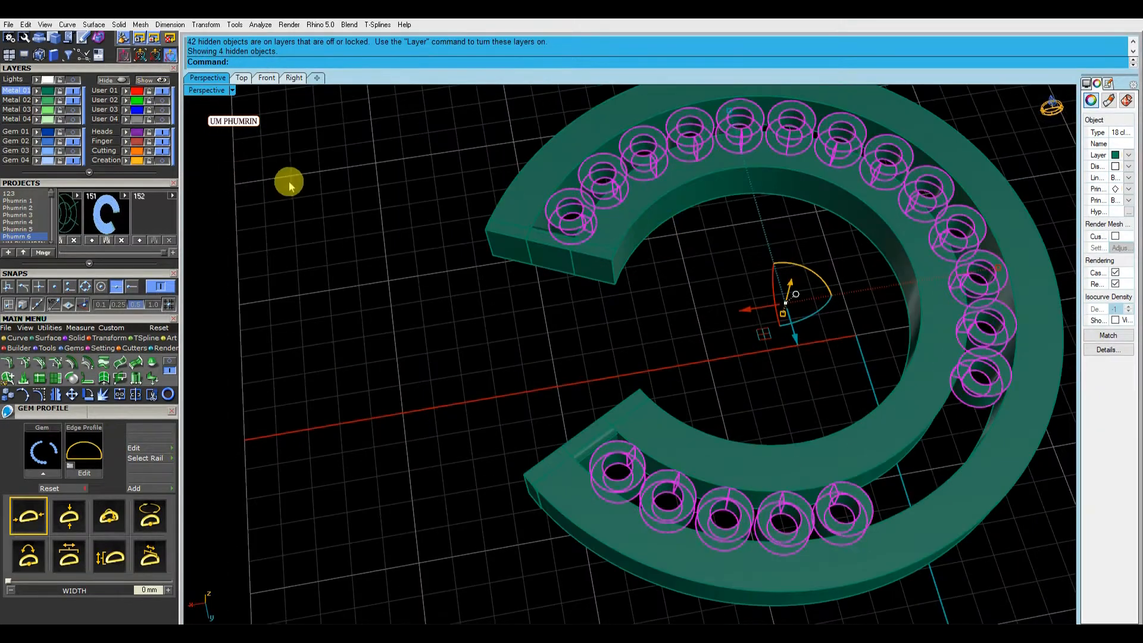
{"action": "left_click", "coordinate": [260, 184]}
{"action": "left_click", "coordinate": [74, 151]}
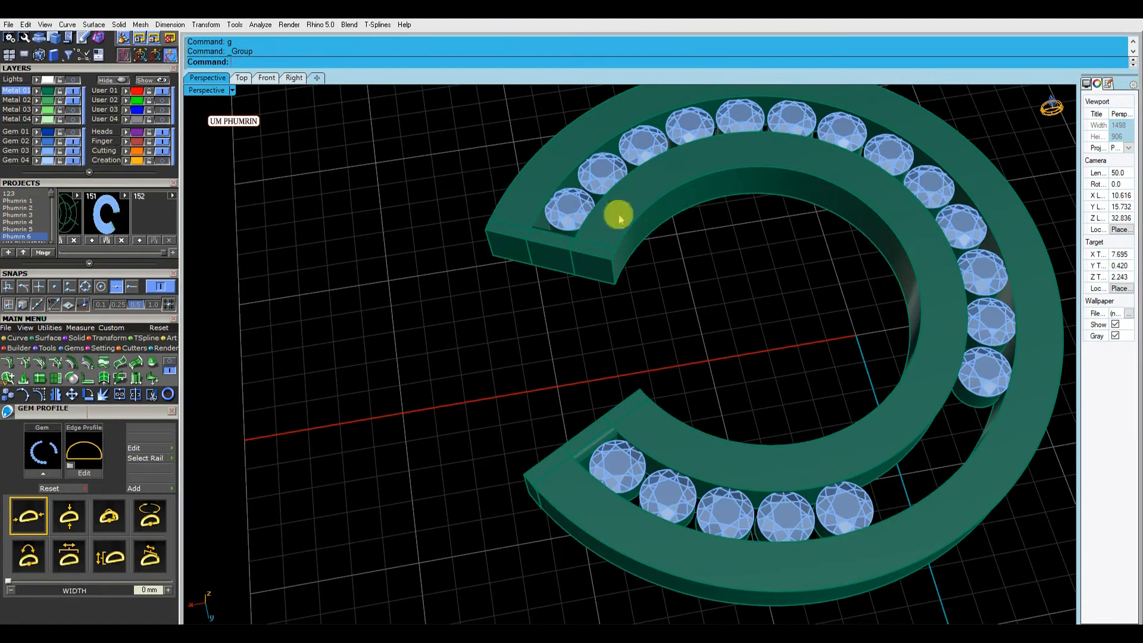
Step: Create gem cutters for the middle gem row with a Z offset of 12%
{"action": "left_click", "coordinate": [568, 222]}
{"action": "right_click_drag", "start_coordinate": [621, 462], "coordinate": [693, 329]}
{"action": "key", "text": "F6"}
{"action": "left_click", "coordinate": [89, 558]}
{"action": "right_click", "coordinate": [730, 423]}
Step: Boolean-subtract the gem cutters from the ring seats under the middle gems
{"action": "scroll", "coordinate": [811, 426], "scroll_direction": "up", "scroll_amount": 8}
{"action": "scroll", "coordinate": [1016, 398], "scroll_direction": "down", "scroll_amount": 5}
{"action": "right_click_drag", "start_coordinate": [1016, 398], "coordinate": [684, 396], "text": "shift"}
{"action": "scroll", "coordinate": [780, 331], "scroll_direction": "up", "scroll_amount": 9}
{"action": "left_click", "coordinate": [784, 328]}
{"action": "scroll", "coordinate": [784, 328], "scroll_direction": "down", "scroll_amount": 8}
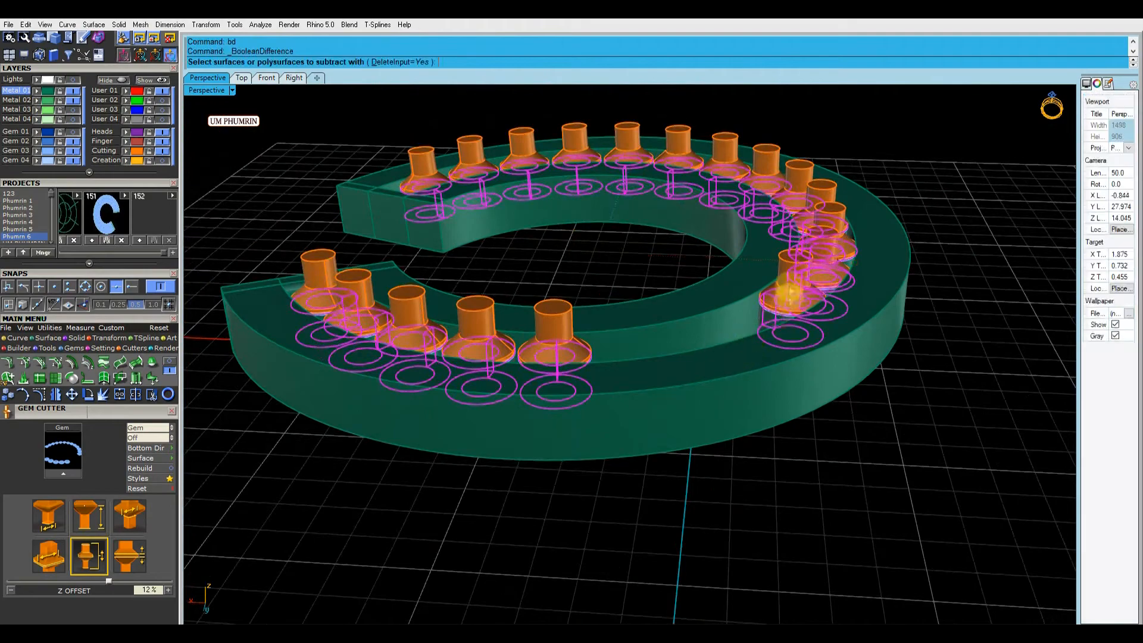
{"action": "right_click_drag", "start_coordinate": [784, 273], "coordinate": [776, 321]}
{"action": "scroll", "coordinate": [776, 322], "scroll_direction": "down", "scroll_amount": 5}
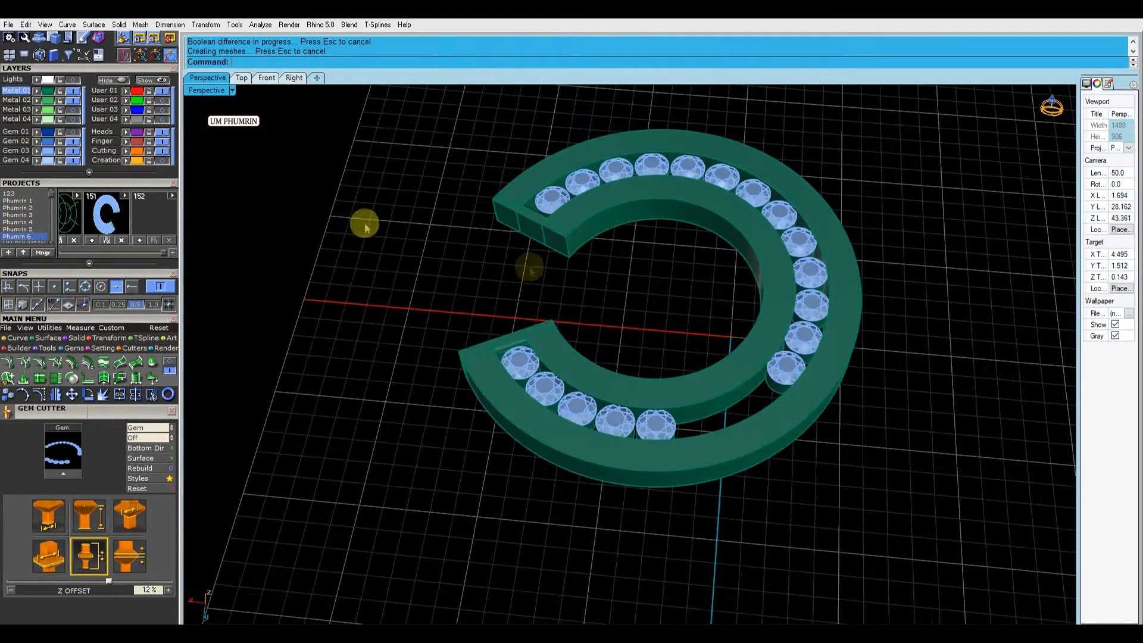
Step: Inspect the drilled ring seats with the gems hidden, and show all hidden gems again
{"action": "left_click", "coordinate": [75, 154]}
{"action": "scroll", "coordinate": [748, 172], "scroll_direction": "up", "scroll_amount": 7}
{"action": "scroll", "coordinate": [744, 178], "scroll_direction": "down", "scroll_amount": 7}
{"action": "right_click_drag", "start_coordinate": [740, 187], "coordinate": [696, 189]}
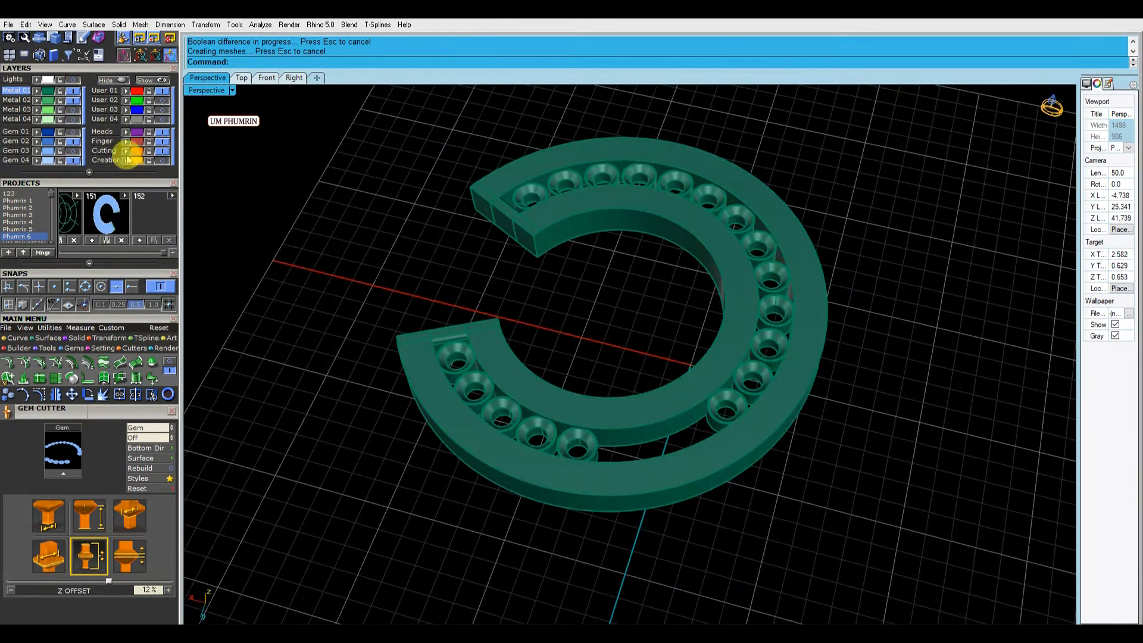
{"action": "right_click_drag", "start_coordinate": [429, 232], "coordinate": [606, 253]}
{"action": "left_click", "coordinate": [156, 80]}
{"action": "scroll", "coordinate": [538, 231], "scroll_direction": "up", "scroll_amount": 6}
{"action": "scroll", "coordinate": [606, 253], "scroll_direction": "down", "scroll_amount": 6}
{"action": "right_click_drag", "start_coordinate": [832, 361], "coordinate": [708, 353]}
Step: Measure the height of the C's wall in the Right view with an aligned dimension
{"action": "left_click", "coordinate": [294, 78]}
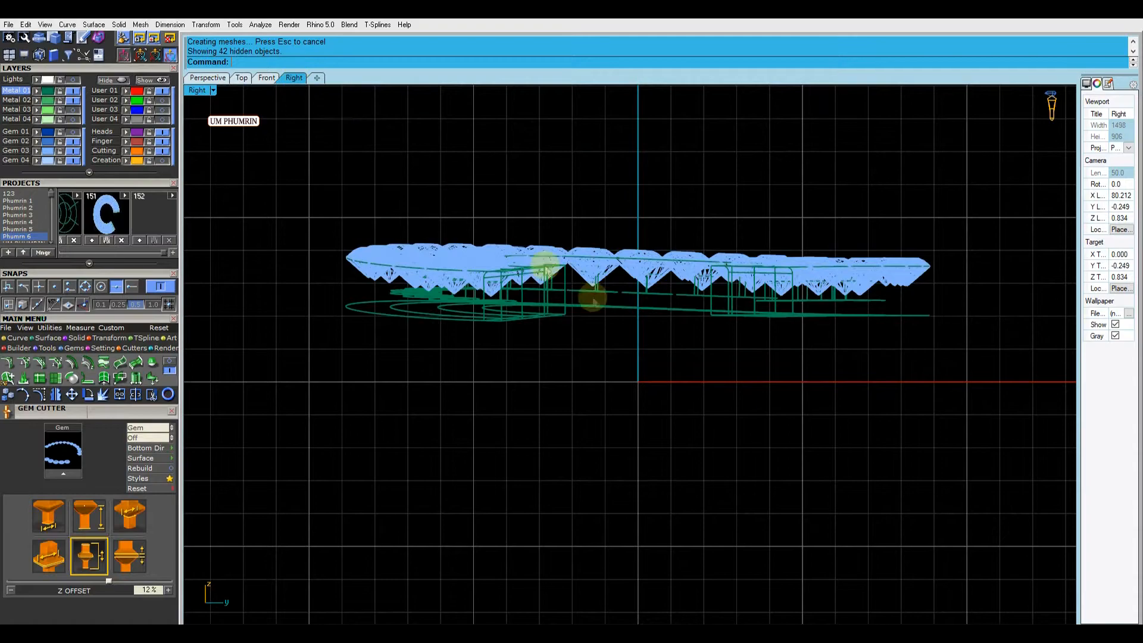
{"action": "scroll", "coordinate": [892, 322], "scroll_direction": "up", "scroll_amount": 6}
{"action": "left_click", "coordinate": [852, 309]}
{"action": "scroll", "coordinate": [595, 251], "scroll_direction": "up", "scroll_amount": 4}
{"action": "left_click", "coordinate": [661, 356]}
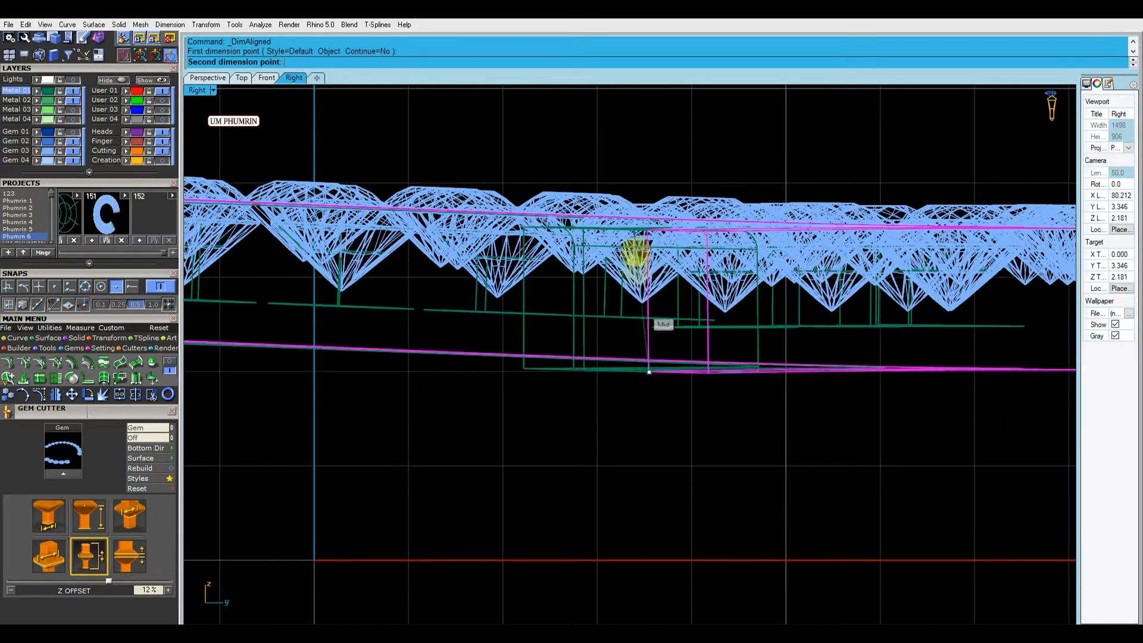
{"action": "left_click", "coordinate": [654, 224]}
{"action": "scroll", "coordinate": [653, 224], "scroll_direction": "down", "scroll_amount": 3}
Step: Fillet the long underside edges of the C's inner and outer walls with a 0.3 mm radius
{"action": "left_click", "coordinate": [225, 82]}
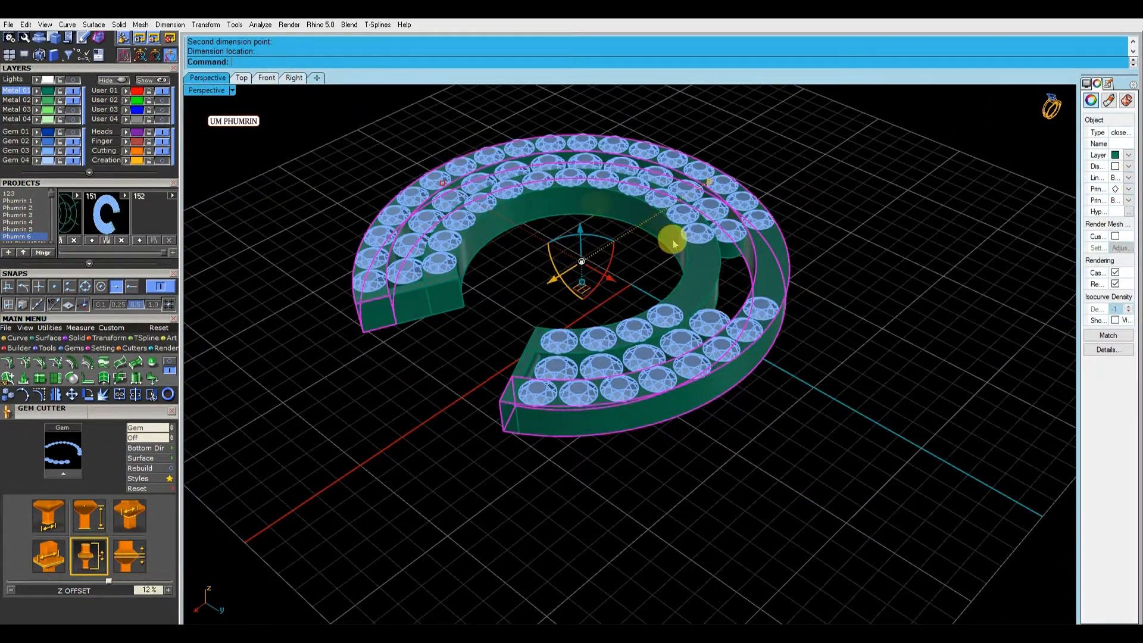
{"action": "right_click_drag", "start_coordinate": [671, 237], "coordinate": [702, 319]}
{"action": "scroll", "coordinate": [569, 340], "scroll_direction": "up", "scroll_amount": 6}
{"action": "scroll", "coordinate": [643, 358], "scroll_direction": "down", "scroll_amount": 5}
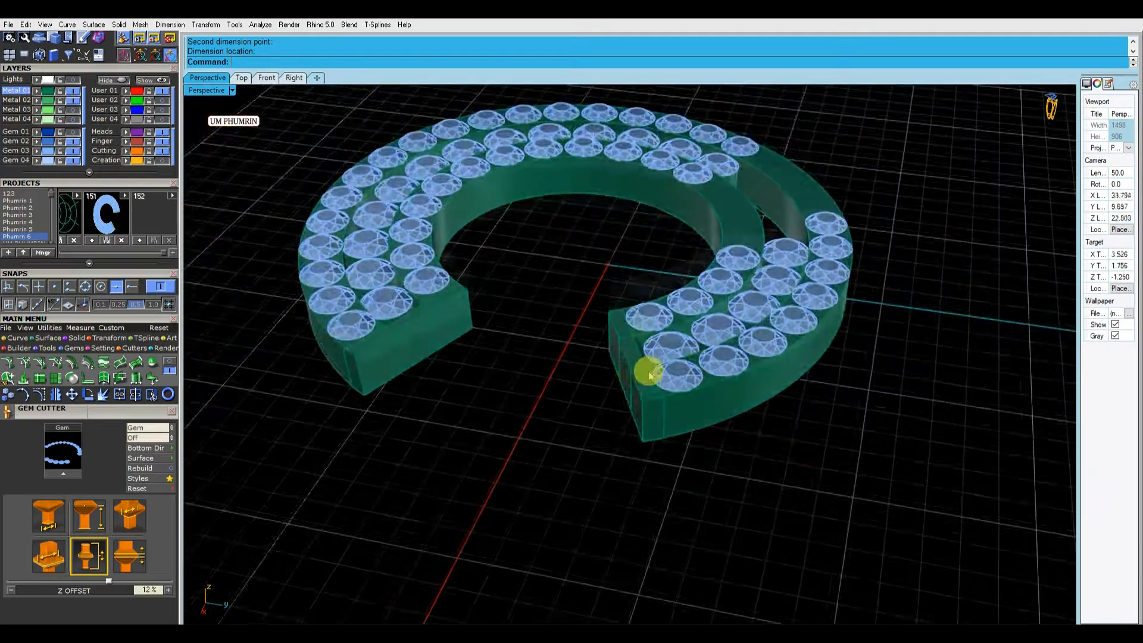
{"action": "right_click_drag", "start_coordinate": [651, 370], "coordinate": [636, 257]}
{"action": "scroll", "coordinate": [606, 312], "scroll_direction": "up", "scroll_amount": 5}
{"action": "scroll", "coordinate": [593, 262], "scroll_direction": "up", "scroll_amount": 2}
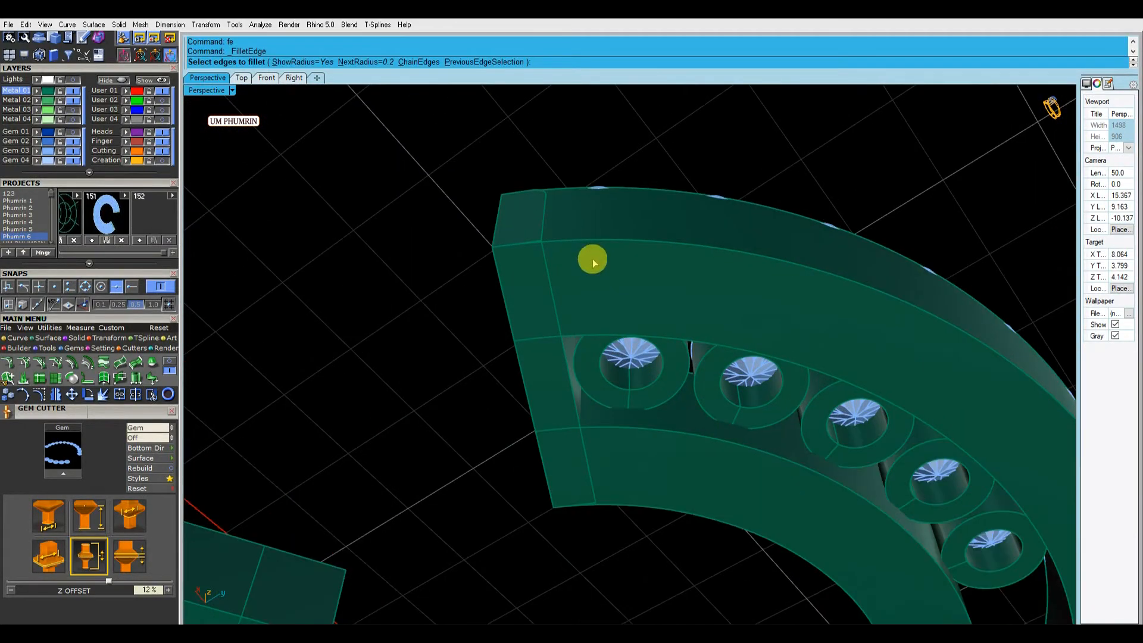
{"action": "left_click", "coordinate": [682, 338]}
{"action": "scroll", "coordinate": [542, 331], "scroll_direction": "up", "scroll_amount": 5}
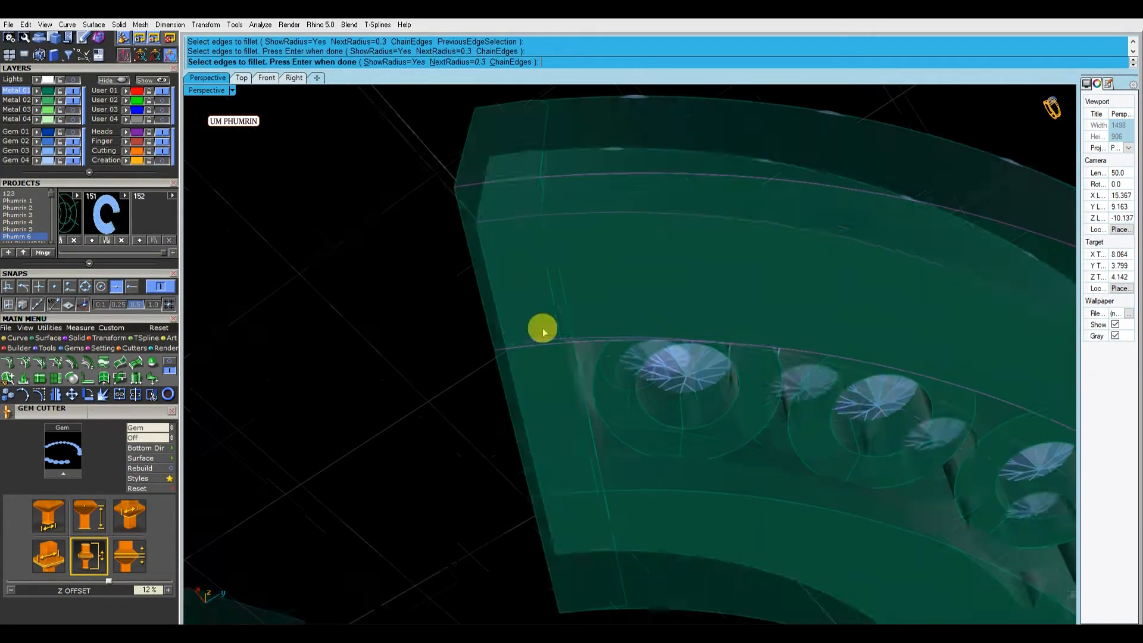
{"action": "left_click", "coordinate": [519, 183]}
{"action": "scroll", "coordinate": [550, 154], "scroll_direction": "down", "scroll_amount": 8}
{"action": "left_click", "coordinate": [571, 352]}
{"action": "left_click", "coordinate": [598, 383]}
{"action": "right_click_drag", "start_coordinate": [619, 298], "coordinate": [602, 319]}
{"action": "scroll", "coordinate": [551, 316], "scroll_direction": "up", "scroll_amount": 3}
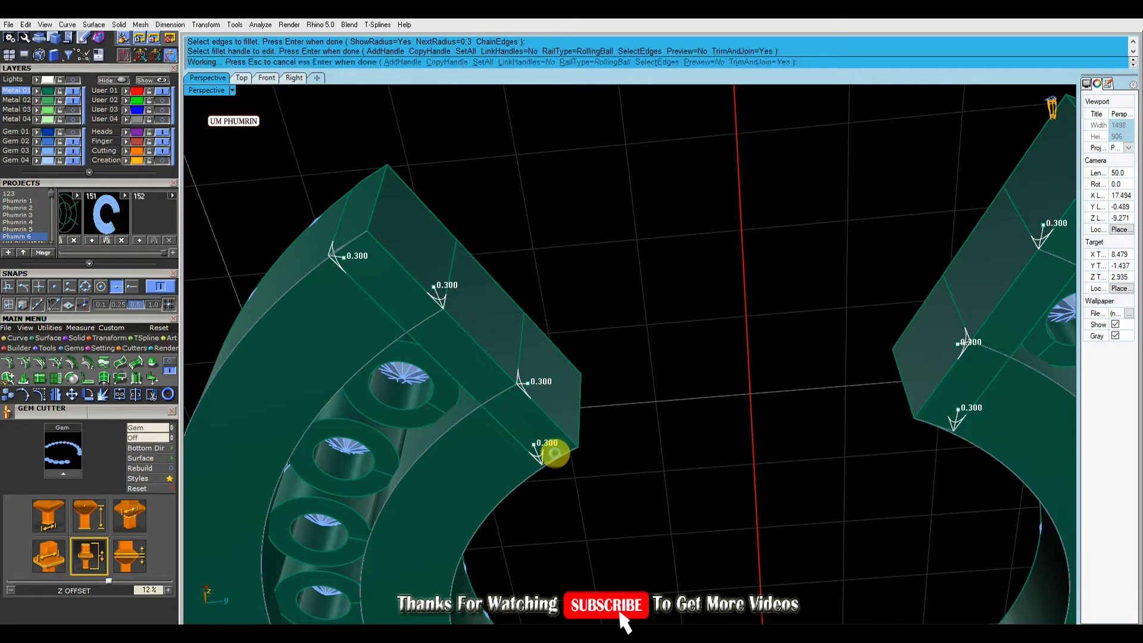
Step: Add two shared prongs per gem along the long inner row, with 0.45 and 0.58 diameters, 0.2 drop and a nudge of about 33.4%
{"action": "scroll", "coordinate": [653, 326], "scroll_direction": "down", "scroll_amount": 8}
{"action": "right_click_drag", "start_coordinate": [653, 327], "coordinate": [750, 297]}
{"action": "scroll", "coordinate": [638, 337], "scroll_direction": "down", "scroll_amount": 2}
{"action": "left_click", "coordinate": [523, 362]}
{"action": "right_click_drag", "start_coordinate": [523, 362], "coordinate": [548, 324]}
{"action": "type", "text": "A"}
{"action": "left_click", "coordinate": [585, 375]}
{"action": "right_click_drag", "start_coordinate": [584, 375], "coordinate": [667, 375]}
{"action": "scroll", "coordinate": [595, 178], "scroll_direction": "up", "scroll_amount": 4}
{"action": "right_click_drag", "start_coordinate": [595, 177], "coordinate": [632, 290]}
{"action": "scroll", "coordinate": [632, 290], "scroll_direction": "up", "scroll_amount": 5}
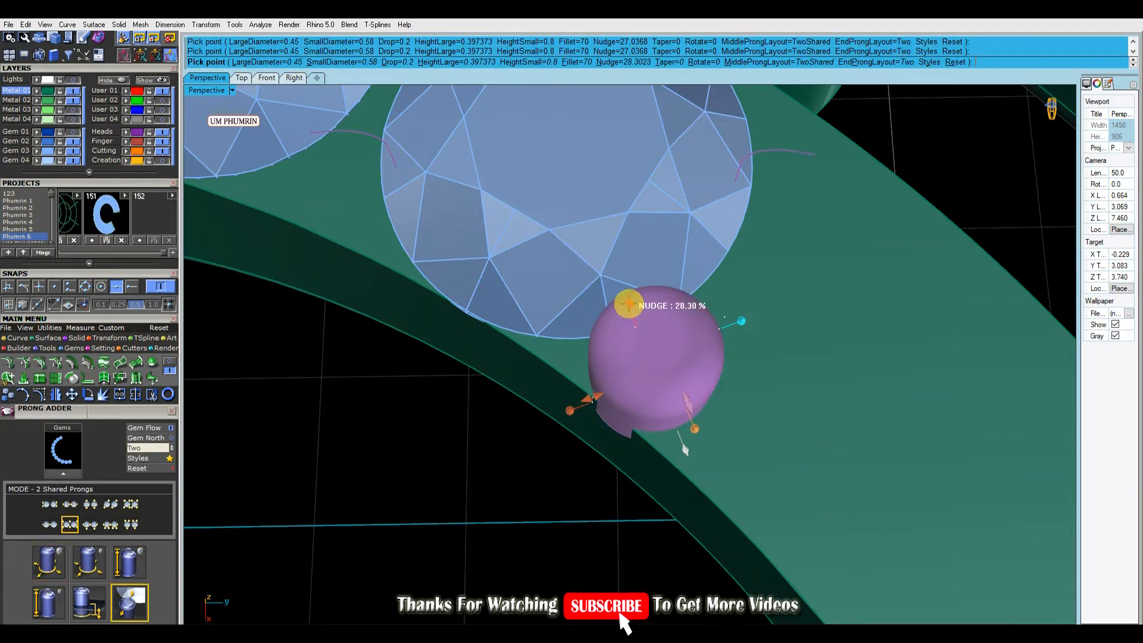
{"action": "scroll", "coordinate": [637, 297], "scroll_direction": "down", "scroll_amount": 5}
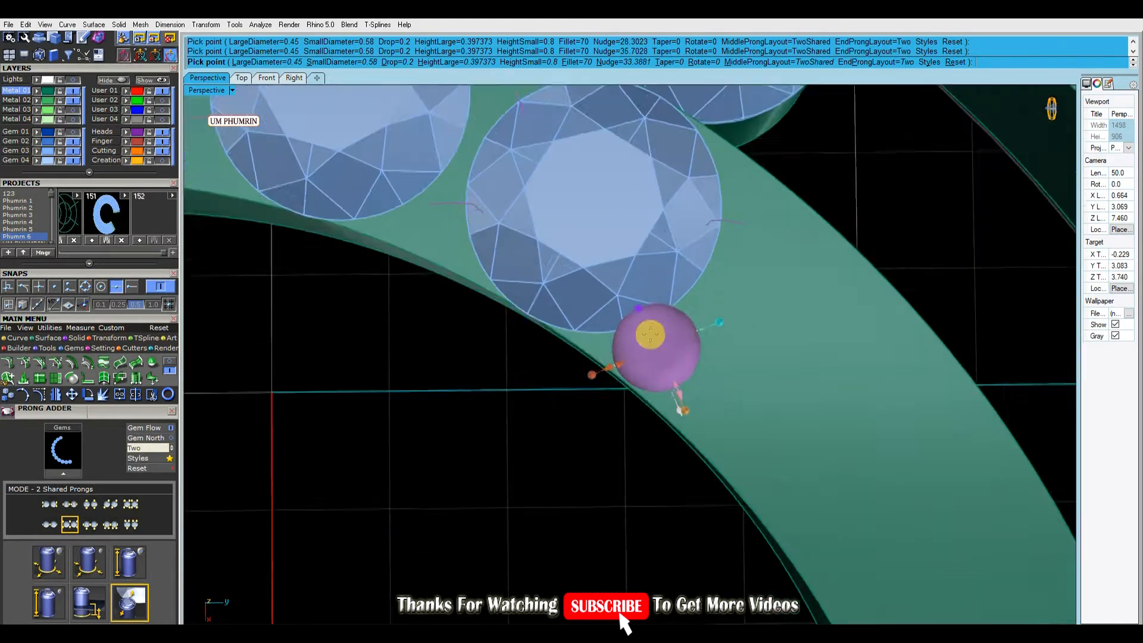
{"action": "key", "text": "Return"}
{"action": "scroll", "coordinate": [667, 342], "scroll_direction": "down", "scroll_amount": 3}
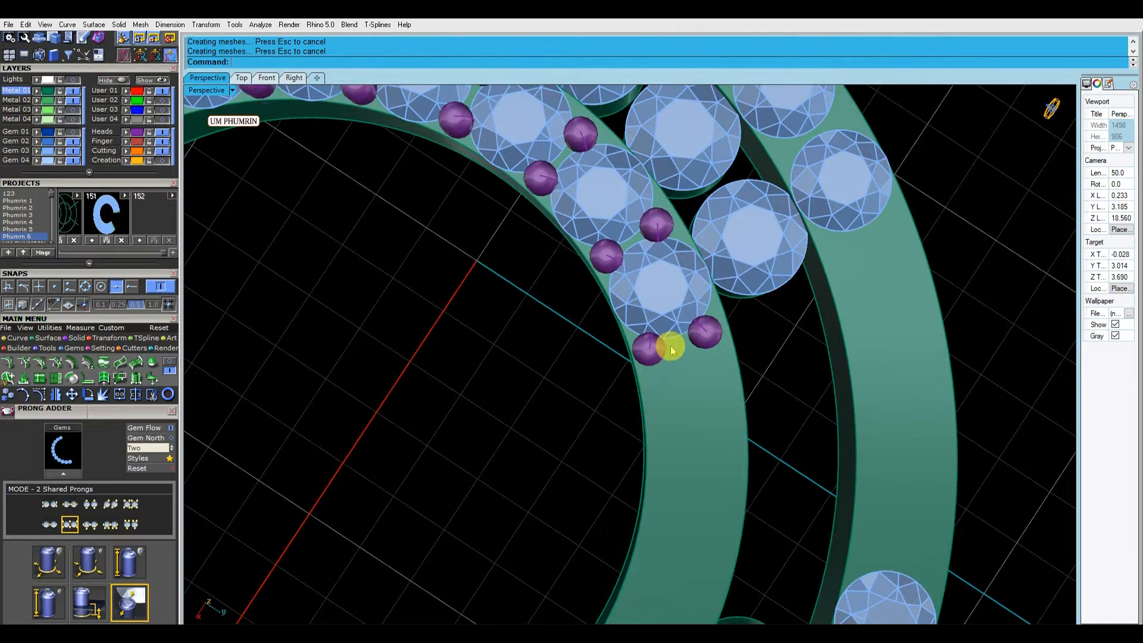
Step: Edit the prongs of the long inner gem row and reduce their nudge to about 30%
{"action": "right_click_drag", "start_coordinate": [653, 346], "coordinate": [711, 295]}
{"action": "double_click", "coordinate": [650, 340]}
{"action": "scroll", "coordinate": [646, 343], "scroll_direction": "up", "scroll_amount": 8}
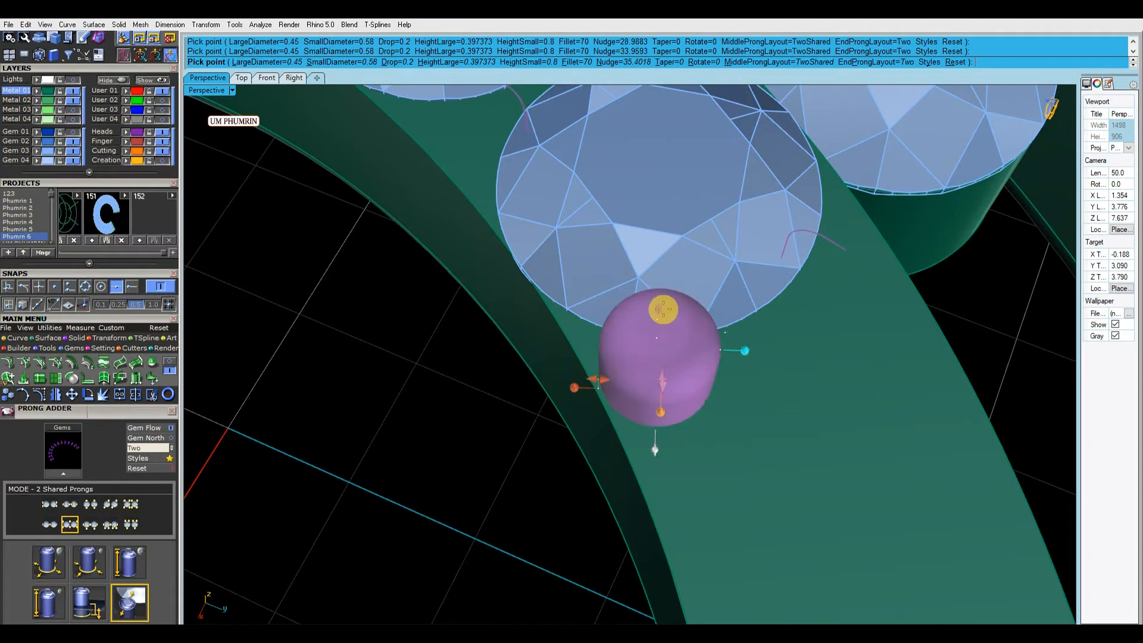
{"action": "right_click_drag", "start_coordinate": [659, 310], "coordinate": [659, 334]}
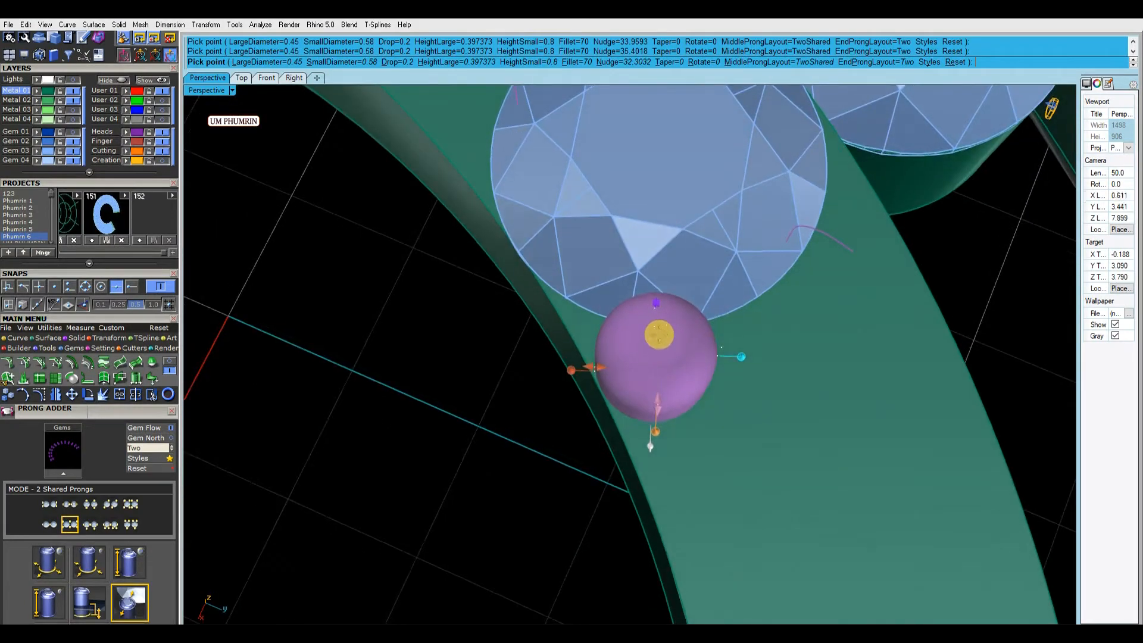
{"action": "scroll", "coordinate": [660, 308], "scroll_direction": "down", "scroll_amount": 14}
{"action": "right_click", "coordinate": [675, 345]}
Step: Add two shared prongs per gem to the short inner gem segment with the same settings
{"action": "right_click_drag", "start_coordinate": [678, 349], "coordinate": [687, 265]}
{"action": "scroll", "coordinate": [691, 331], "scroll_direction": "down", "scroll_amount": 4}
{"action": "left_click", "coordinate": [672, 402]}
{"action": "right_click", "coordinate": [672, 403]}
{"action": "right_click", "coordinate": [672, 404]}
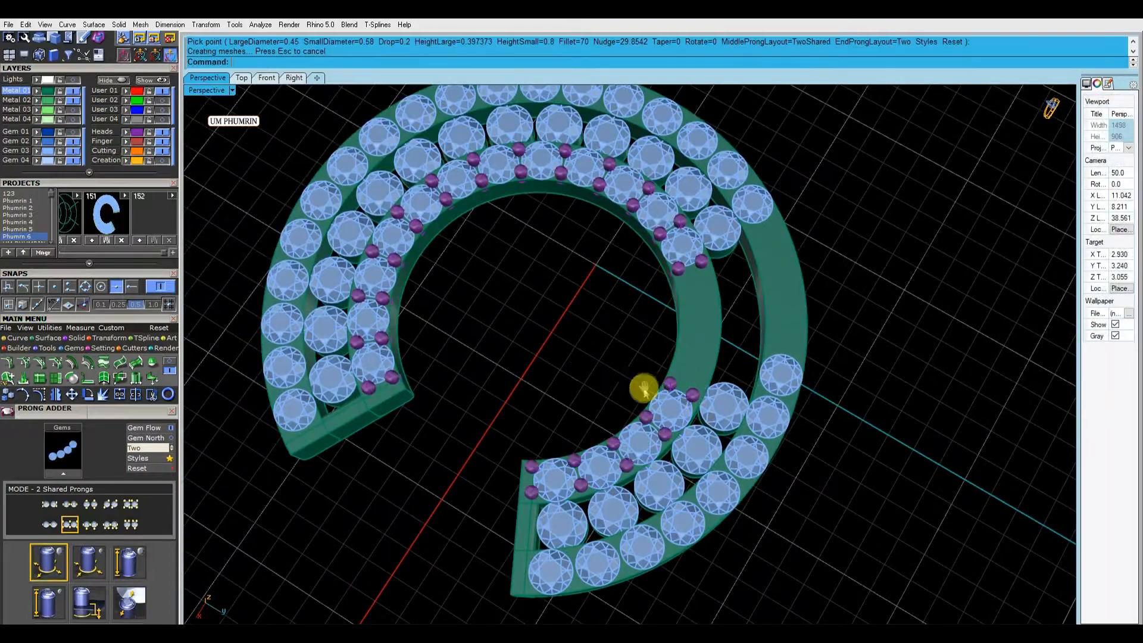
Step: Select all the shared prongs on the C and turn off their surface isocurve display
{"action": "right_click_drag", "start_coordinate": [643, 391], "coordinate": [613, 325], "text": "shift"}
{"action": "left_click", "coordinate": [742, 365]}
{"action": "right_click", "coordinate": [743, 363]}
{"action": "right_click", "coordinate": [743, 364]}
{"action": "right_click_drag", "start_coordinate": [739, 357], "coordinate": [860, 309]}
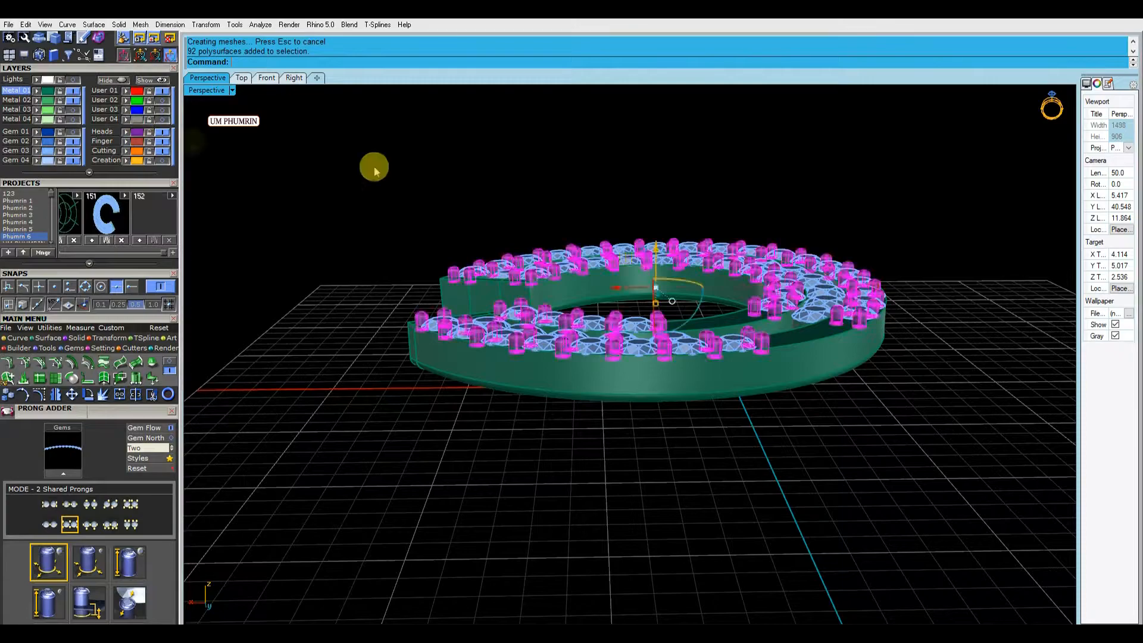
{"action": "right_click_drag", "start_coordinate": [619, 238], "coordinate": [650, 319]}
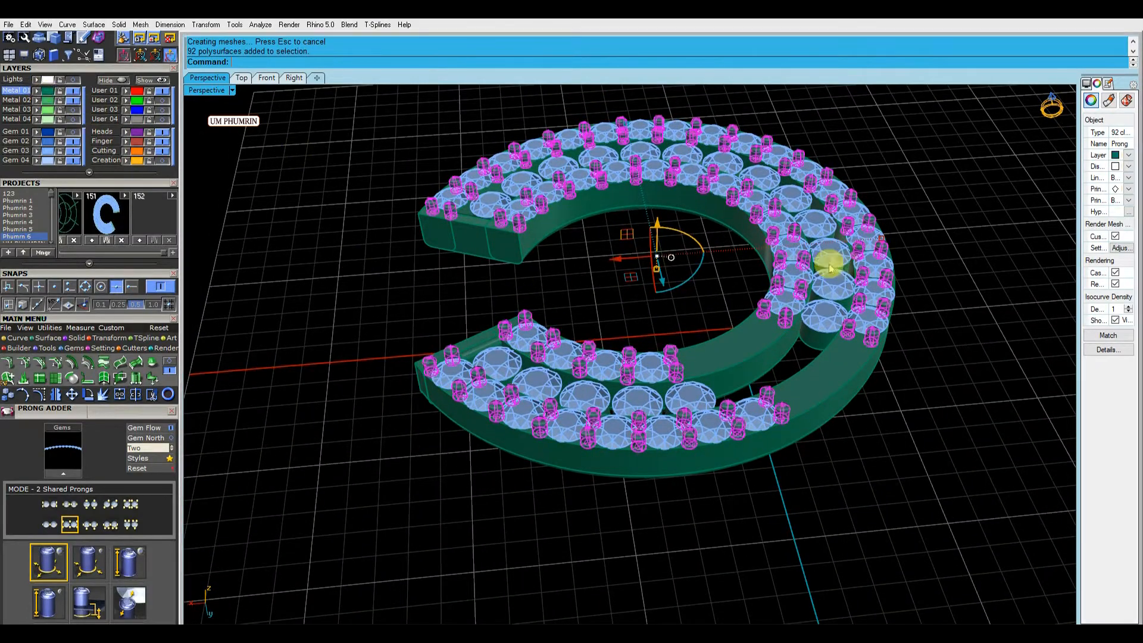
{"action": "left_click", "coordinate": [1117, 322]}
{"action": "left_click", "coordinate": [908, 342]}
{"action": "scroll", "coordinate": [888, 408], "scroll_direction": "down", "scroll_amount": 3}
{"action": "right_click_drag", "start_coordinate": [909, 342], "coordinate": [872, 422]}
Step: Copy the entire C with its gems and prongs by rotating it 180 degrees about the origin in the top view
{"action": "key", "text": "ctrl+a"}
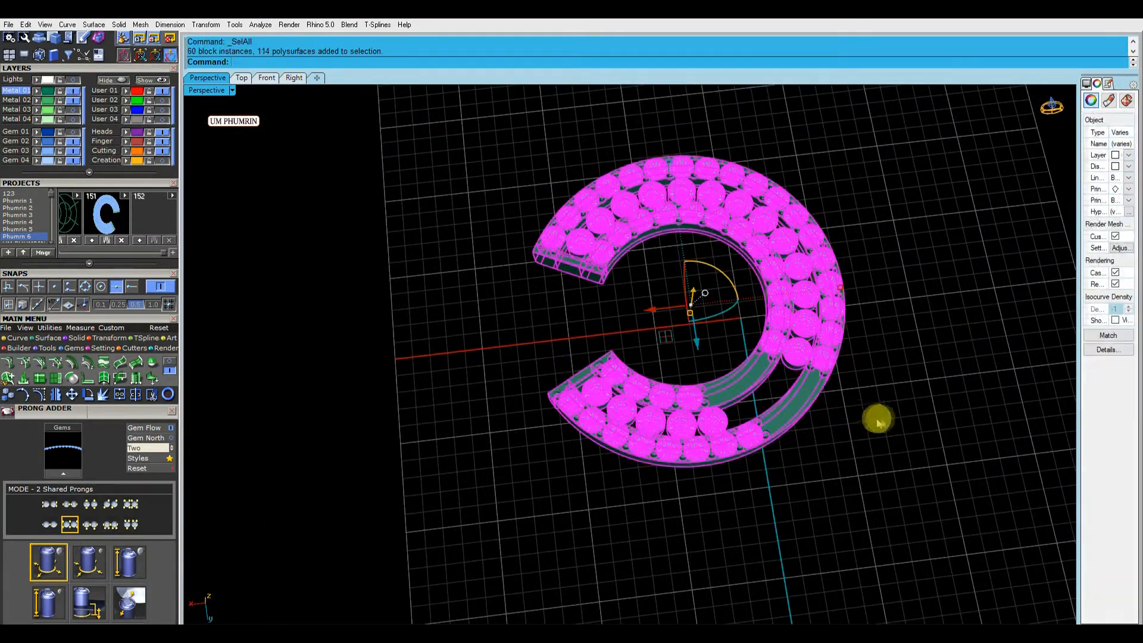
{"action": "left_click", "coordinate": [241, 77]}
{"action": "scroll", "coordinate": [650, 296], "scroll_direction": "up", "scroll_amount": 6}
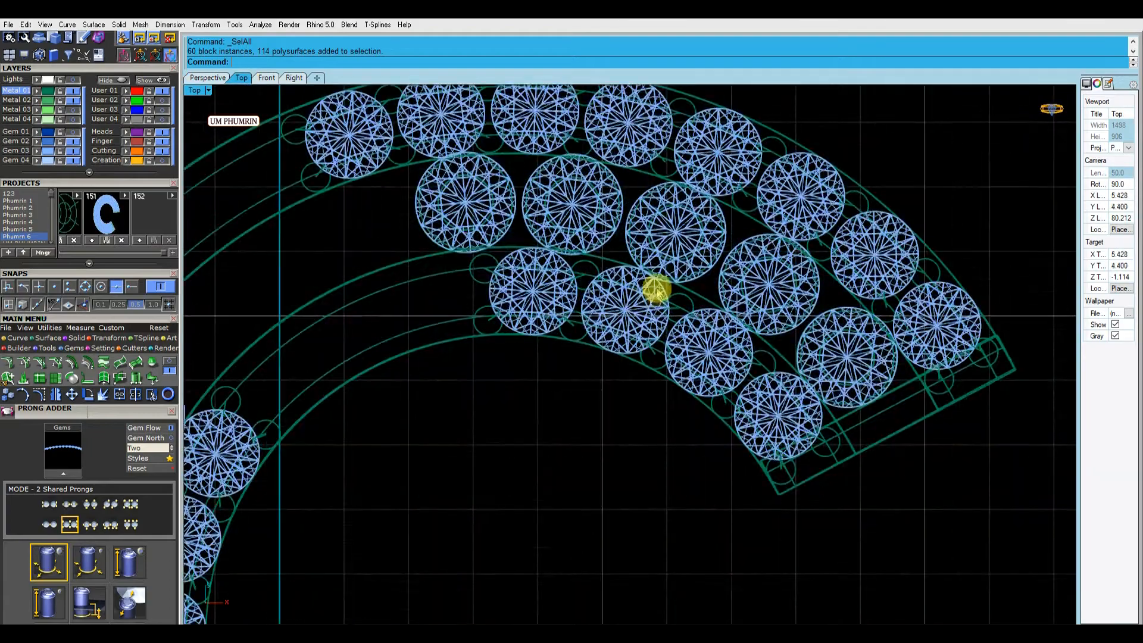
{"action": "scroll", "coordinate": [644, 315], "scroll_direction": "down", "scroll_amount": 5}
{"action": "scroll", "coordinate": [580, 269], "scroll_direction": "up", "scroll_amount": 3}
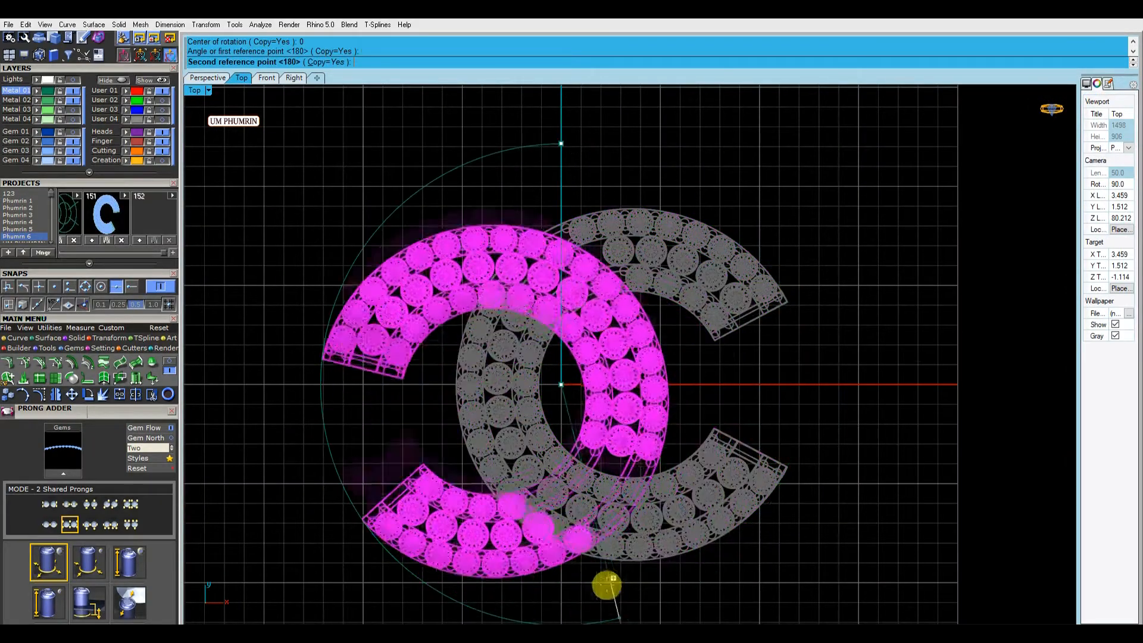
{"action": "left_click", "coordinate": [209, 77]}
{"action": "right_click_drag", "start_coordinate": [669, 248], "coordinate": [834, 310]}
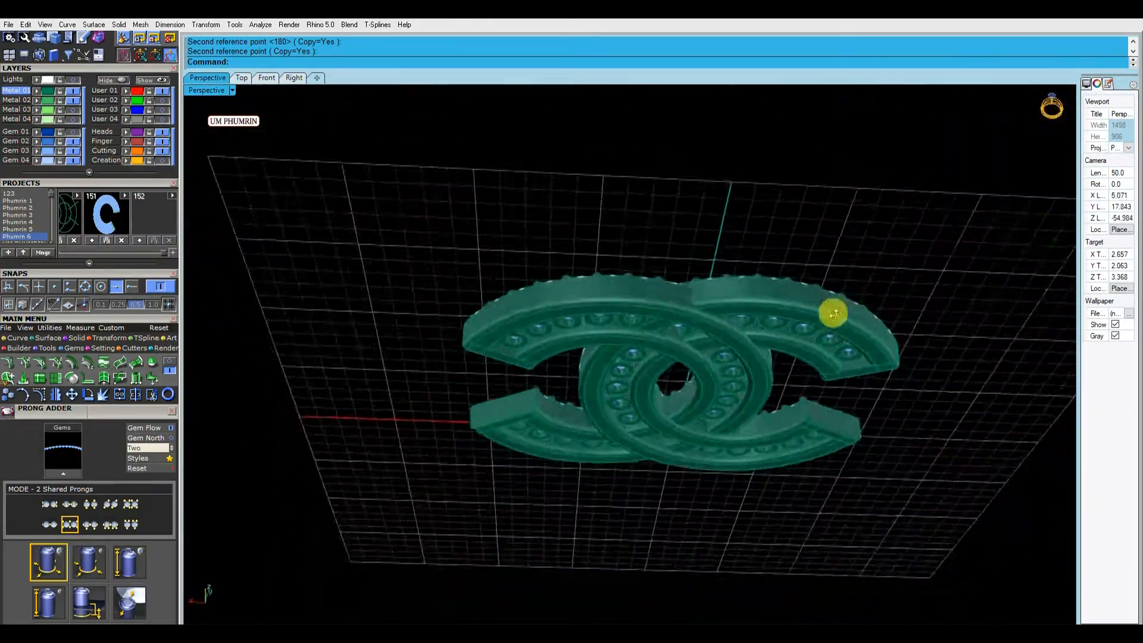
{"action": "right_click_drag", "start_coordinate": [829, 396], "coordinate": [669, 395]}
{"action": "scroll", "coordinate": [750, 390], "scroll_direction": "up", "scroll_amount": 5}
{"action": "scroll", "coordinate": [689, 412], "scroll_direction": "down", "scroll_amount": 3}
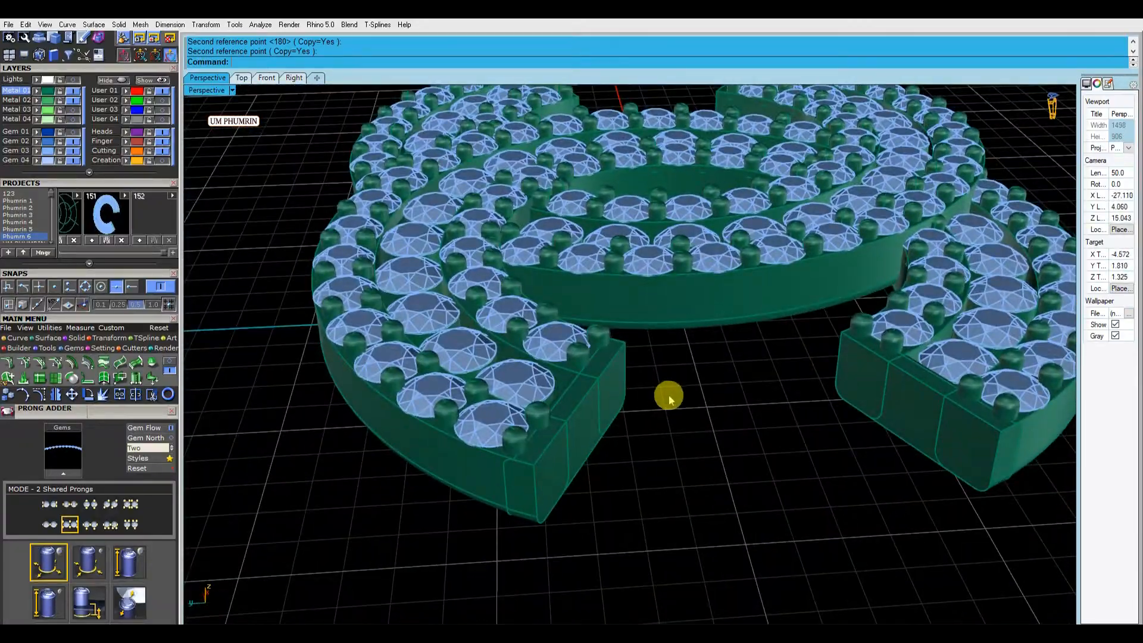
{"action": "scroll", "coordinate": [589, 395], "scroll_direction": "up", "scroll_amount": 5}
{"action": "right_click_drag", "start_coordinate": [589, 396], "coordinate": [769, 474]}
{"action": "type", "text": "fe"}
{"action": "key", "text": "Return"}
{"action": "scroll", "coordinate": [567, 428], "scroll_direction": "up", "scroll_amount": 2}
{"action": "key", "text": "Escape"}
{"action": "scroll", "coordinate": [620, 429], "scroll_direction": "down", "scroll_amount": 5}
{"action": "right_click_drag", "start_coordinate": [800, 273], "coordinate": [761, 301]}
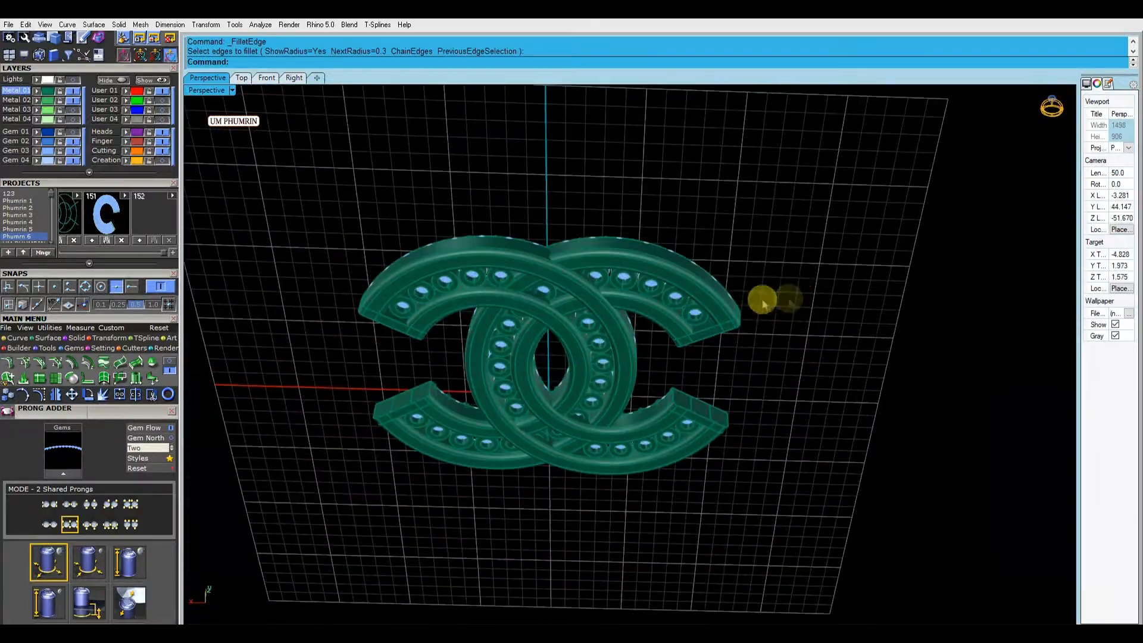
Step: Set the perspective viewport's display mode to Plastic and hide the construction grid
{"action": "left_click", "coordinate": [232, 90]}
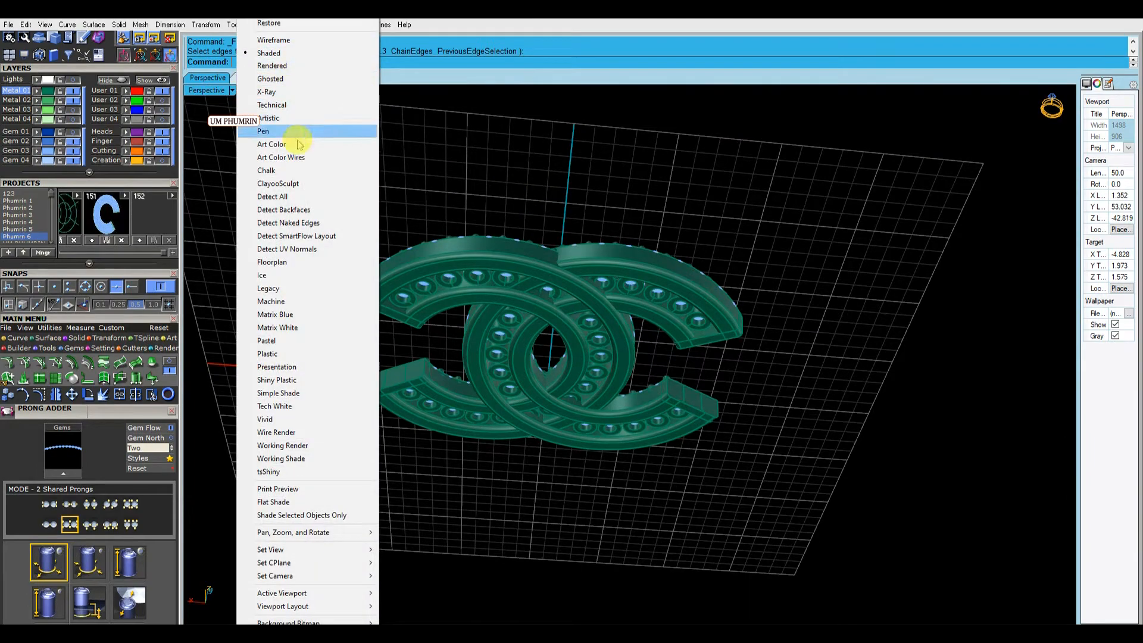
{"action": "left_click", "coordinate": [267, 354]}
{"action": "right_click_drag", "start_coordinate": [638, 263], "coordinate": [642, 324]}
{"action": "key", "text": "F7"}
{"action": "scroll", "coordinate": [649, 350], "scroll_direction": "up", "scroll_amount": 6}
{"action": "scroll", "coordinate": [648, 344], "scroll_direction": "down", "scroll_amount": 3}
Step: Extrude the C's edge between the outer and middle gem rows upward as an open wall surface, and restore Shaded display
{"action": "scroll", "coordinate": [620, 281], "scroll_direction": "up", "scroll_amount": 12}
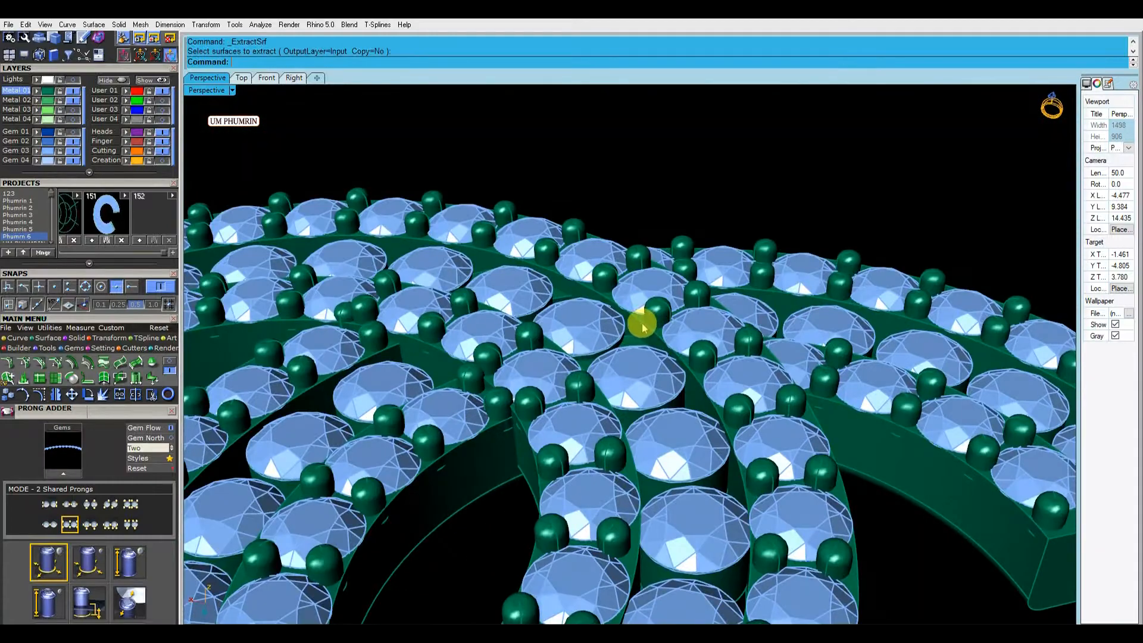
{"action": "right_click", "coordinate": [645, 328]}
{"action": "scroll", "coordinate": [649, 352], "scroll_direction": "down", "scroll_amount": 4}
{"action": "left_click", "coordinate": [653, 199]}
{"action": "scroll", "coordinate": [655, 202], "scroll_direction": "down", "scroll_amount": 3}
{"action": "right_click_drag", "start_coordinate": [654, 202], "coordinate": [643, 256]}
{"action": "left_click", "coordinate": [232, 91]}
{"action": "left_click", "coordinate": [276, 52]}
Step: Split the extruded wall along isocurves beside the crossing of the two Cs and delete the excess portion
{"action": "left_click", "coordinate": [656, 205]}
{"action": "mouse_move", "coordinate": [655, 204]}
{"action": "right_mouse_down"}
{"action": "mouse_move", "coordinate": [676, 248]}
{"action": "mouse_move", "coordinate": [548, 290]}
{"action": "mouse_move", "coordinate": [610, 316]}
{"action": "mouse_move", "coordinate": [696, 255]}
{"action": "mouse_move", "coordinate": [387, 259]}
{"action": "right_mouse_up"}
{"action": "left_click", "coordinate": [107, 340]}
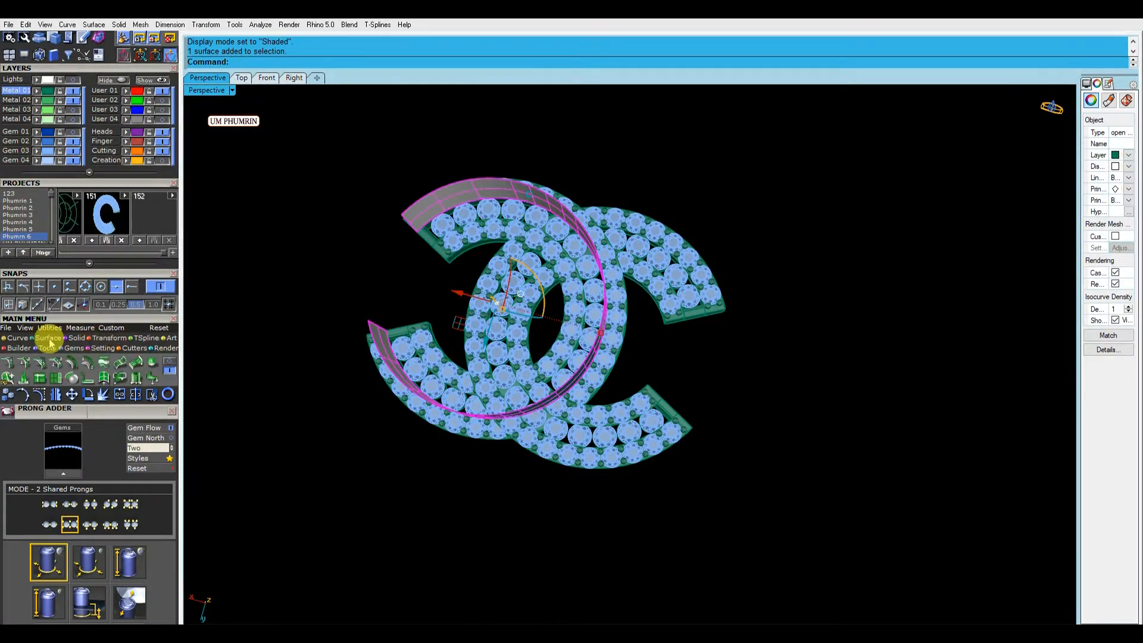
{"action": "left_click", "coordinate": [39, 379]}
{"action": "right_click_drag", "start_coordinate": [408, 255], "coordinate": [590, 284]}
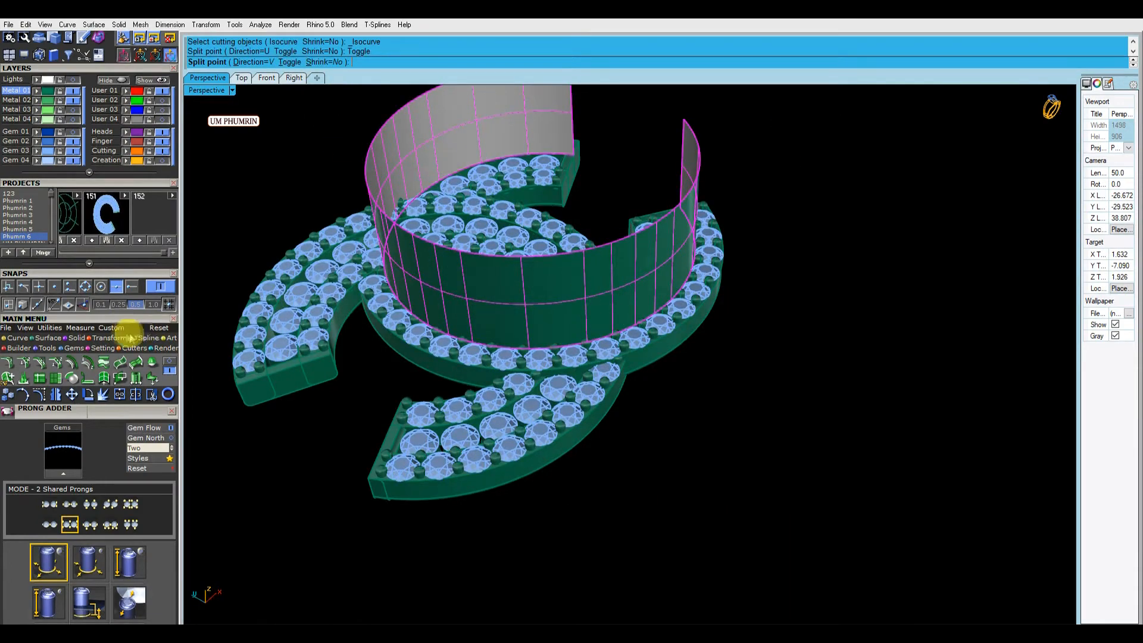
{"action": "right_click_drag", "start_coordinate": [585, 373], "coordinate": [598, 288]}
{"action": "left_click", "coordinate": [557, 367], "text": "ctrl"}
{"action": "key", "text": "Delete"}
Step: Lower the remaining wall segment into the C at the crossing and shift it slightly sideways
{"action": "left_click", "coordinate": [569, 365]}
{"action": "left_click_drag", "start_coordinate": [598, 289], "coordinate": [602, 314]}
{"action": "right_click_drag", "start_coordinate": [602, 314], "coordinate": [630, 350]}
{"action": "scroll", "coordinate": [646, 371], "scroll_direction": "up", "scroll_amount": 6}
{"action": "left_click_drag", "start_coordinate": [538, 352], "coordinate": [547, 352]}
{"action": "right_click_drag", "start_coordinate": [771, 324], "coordinate": [790, 314]}
{"action": "left_click", "coordinate": [757, 325]}
{"action": "scroll", "coordinate": [686, 339], "scroll_direction": "down", "scroll_amount": 8}
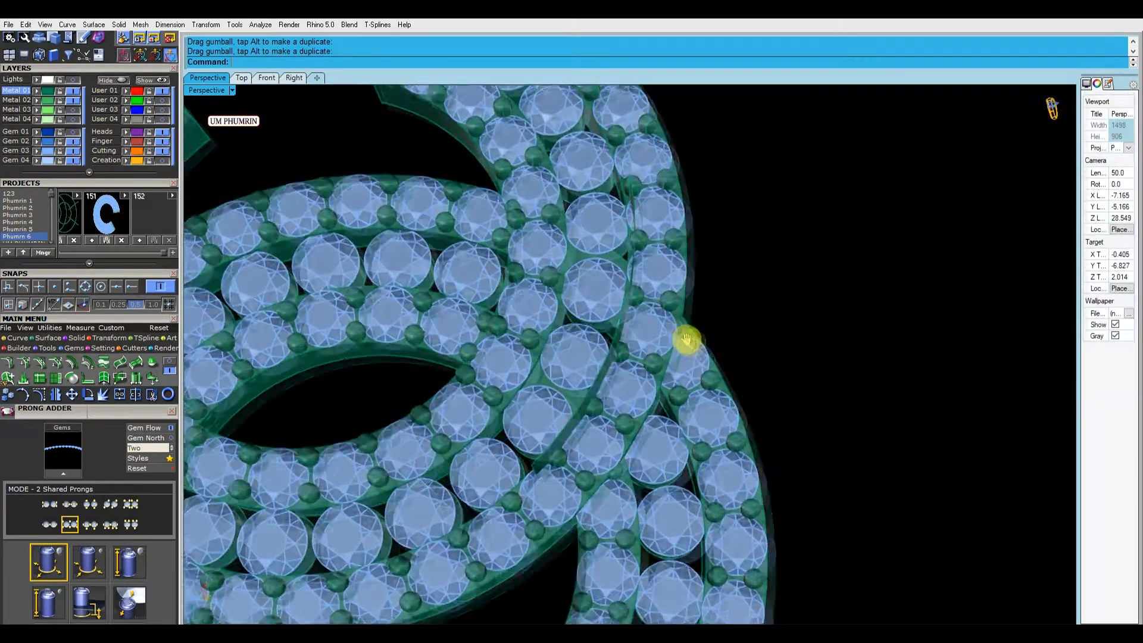
Step: Extrude the C's edge between the middle and inner gem rows upward as a second open wall surface
{"action": "scroll", "coordinate": [576, 337], "scroll_direction": "up", "scroll_amount": 10}
{"action": "right_click_drag", "start_coordinate": [659, 421], "coordinate": [573, 379]}
{"action": "key", "text": "ctrl+e"}
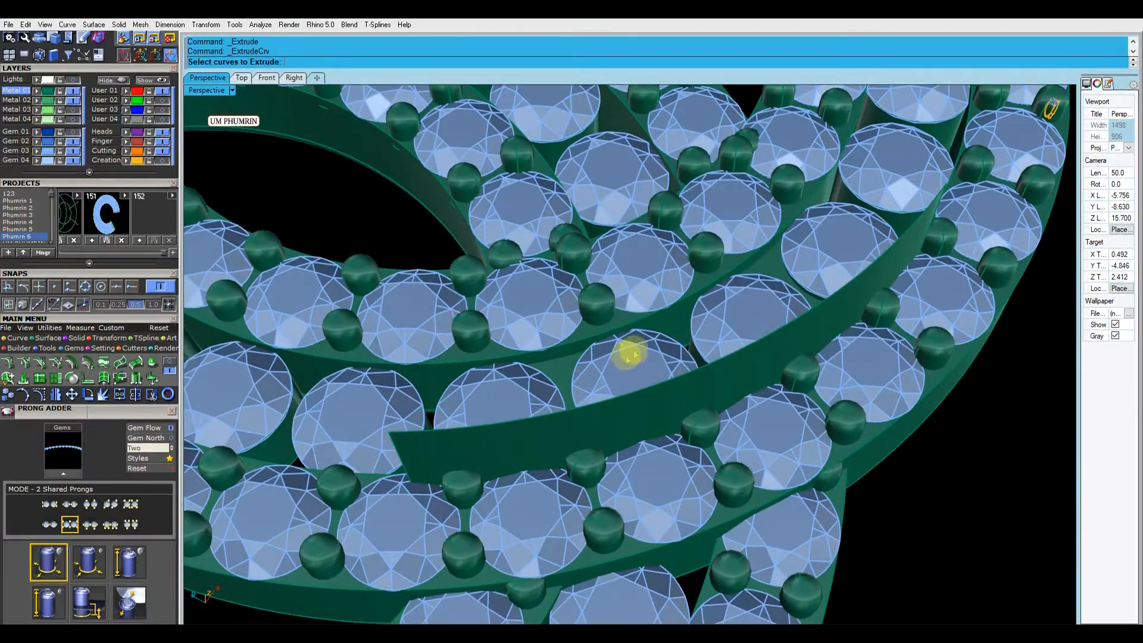
{"action": "right_click", "coordinate": [636, 327]}
{"action": "scroll", "coordinate": [636, 327], "scroll_direction": "down", "scroll_amount": 6}
{"action": "right_click_drag", "start_coordinate": [635, 326], "coordinate": [638, 268]}
{"action": "left_click", "coordinate": [661, 185]}
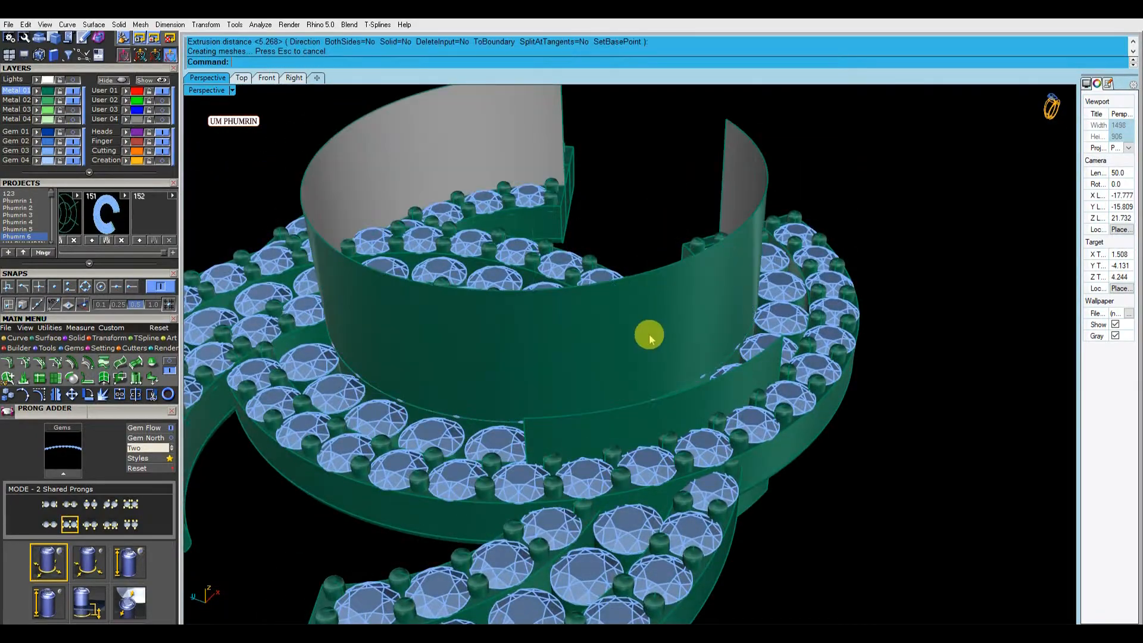
Step: Split the second wall around the crossing of the two Cs and delete its excess portion
{"action": "left_click", "coordinate": [648, 334]}
{"action": "right_click_drag", "start_coordinate": [518, 369], "coordinate": [667, 285]}
{"action": "left_click", "coordinate": [705, 388], "text": "ctrl"}
{"action": "key", "text": "Delete"}
{"action": "left_click", "coordinate": [665, 283]}
{"action": "key", "text": "Escape"}
Step: Select the two short wall segments at the crossing and fine-tune their height and position with the gumball
{"action": "right_click_drag", "start_coordinate": [653, 325], "coordinate": [613, 287]}
{"action": "left_click", "coordinate": [613, 287]}
{"action": "left_click", "coordinate": [658, 290], "text": "shift"}
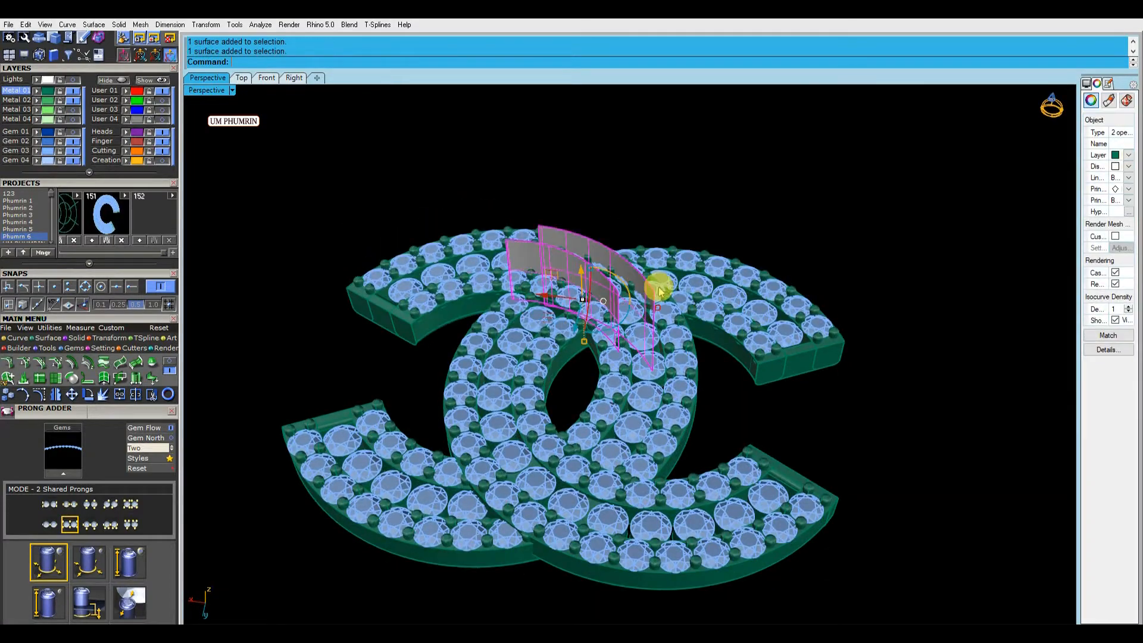
{"action": "right_click_drag", "start_coordinate": [512, 253], "coordinate": [641, 328]}
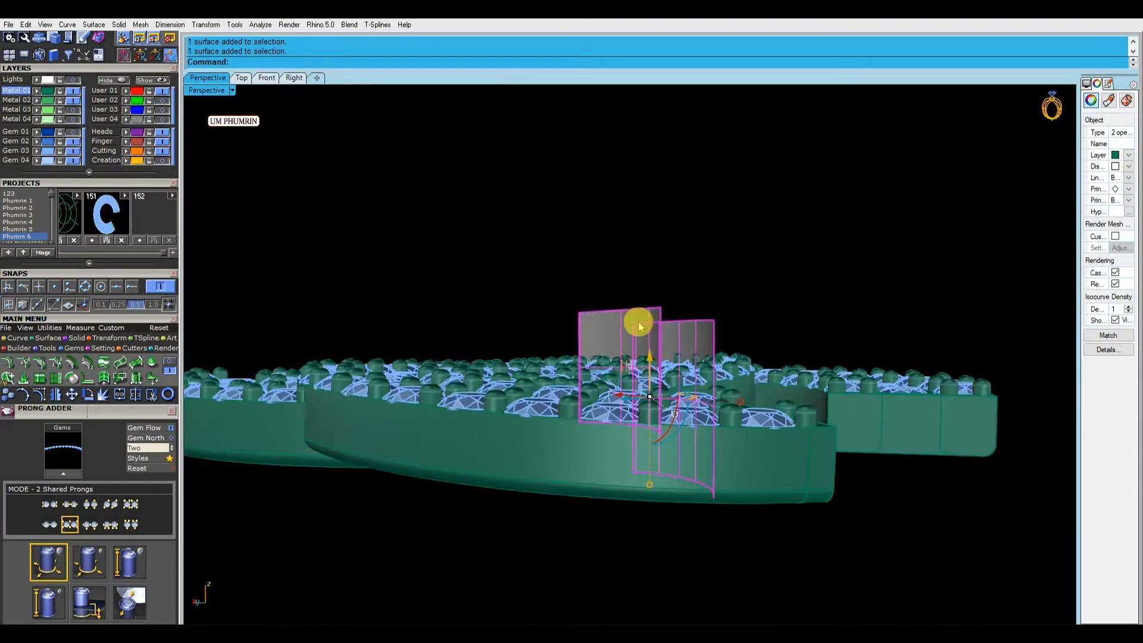
{"action": "left_click_drag", "start_coordinate": [633, 345], "coordinate": [634, 344]}
{"action": "left_click_drag", "start_coordinate": [738, 339], "coordinate": [557, 276]}
{"action": "right_click_drag", "start_coordinate": [557, 277], "coordinate": [668, 350]}
{"action": "scroll", "coordinate": [636, 354], "scroll_direction": "up", "scroll_amount": 5}
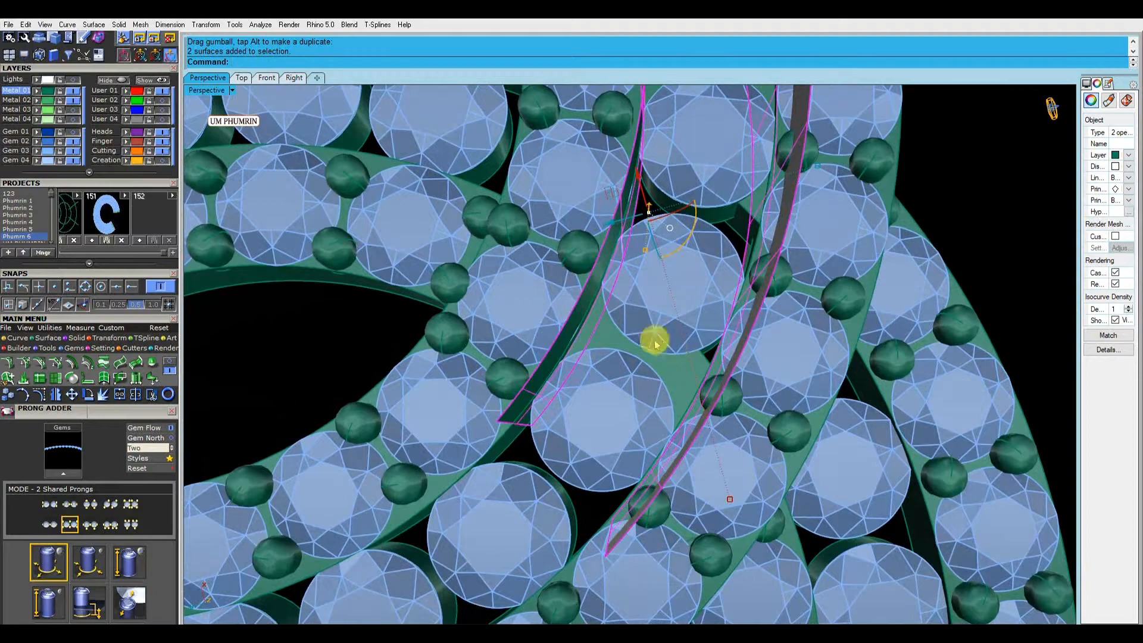
{"action": "left_click_drag", "start_coordinate": [526, 140], "coordinate": [520, 135]}
Step: Offset the two wall segments by 0.2 into solids with round corners, deleting the input surfaces
{"action": "scroll", "coordinate": [524, 140], "scroll_direction": "down", "scroll_amount": 5}
{"action": "right_click_drag", "start_coordinate": [530, 148], "coordinate": [655, 275]}
{"action": "scroll", "coordinate": [646, 285], "scroll_direction": "up", "scroll_amount": 4}
{"action": "key", "text": "Return"}
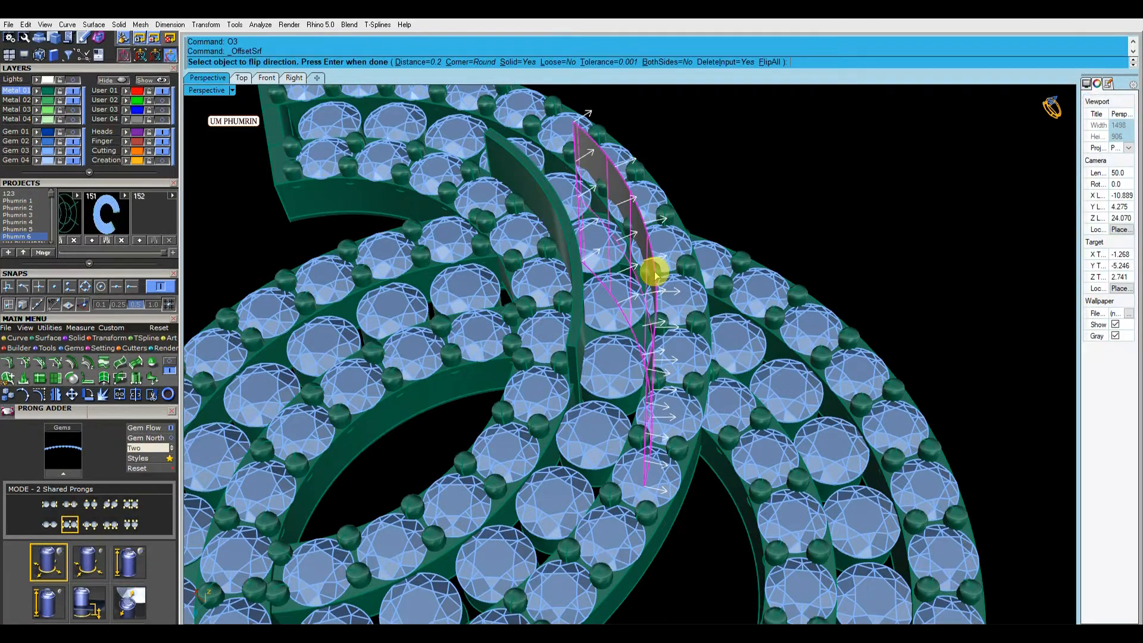
{"action": "right_click", "coordinate": [655, 275]}
{"action": "left_click", "coordinate": [781, 230]}
{"action": "scroll", "coordinate": [780, 229], "scroll_direction": "down", "scroll_amount": 4}
{"action": "right_click_drag", "start_coordinate": [780, 230], "coordinate": [674, 300]}
{"action": "scroll", "coordinate": [674, 300], "scroll_direction": "up", "scroll_amount": 4}
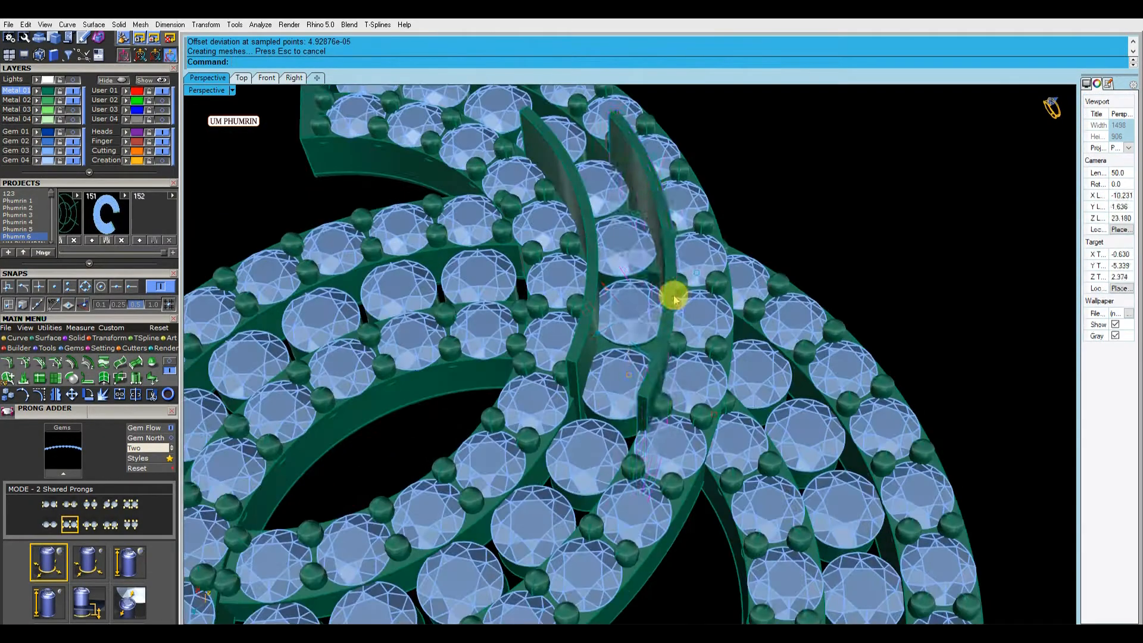
Step: Copy the two solid walls to the opposite crossing by rotating them 180 degrees about the origin
{"action": "left_click", "coordinate": [674, 300]}
{"action": "left_click", "coordinate": [592, 293], "text": "shift"}
{"action": "scroll", "coordinate": [592, 294], "scroll_direction": "down", "scroll_amount": 6}
{"action": "right_click_drag", "start_coordinate": [592, 293], "coordinate": [744, 317]}
{"action": "type", "text": "r"}
{"action": "key", "text": "Return"}
{"action": "type", "text": "0"}
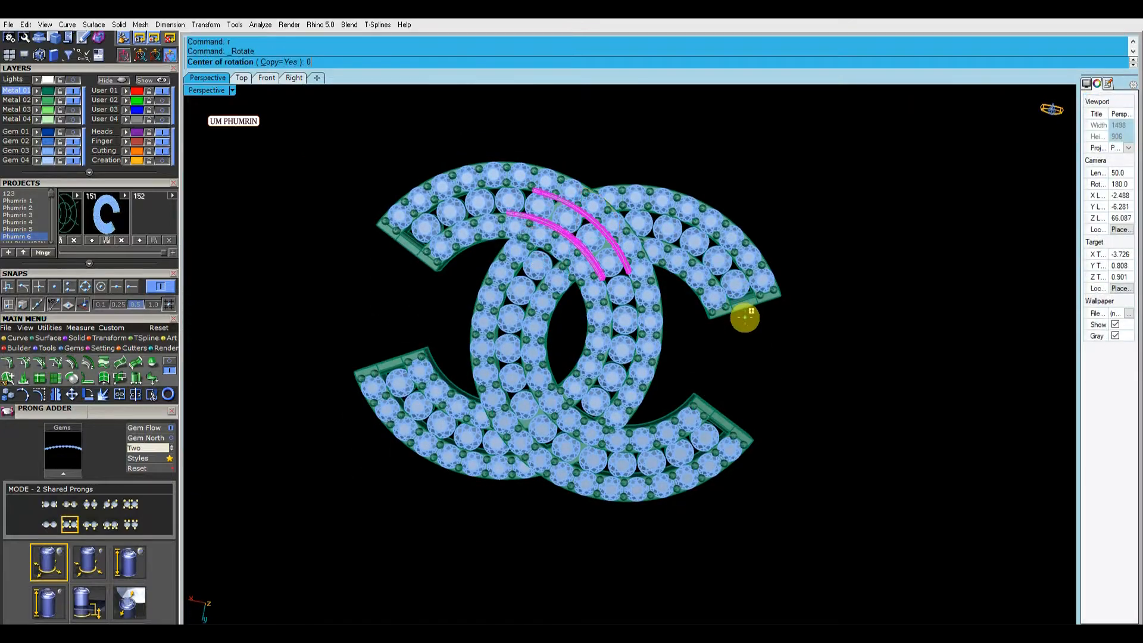
{"action": "left_click", "coordinate": [604, 126]}
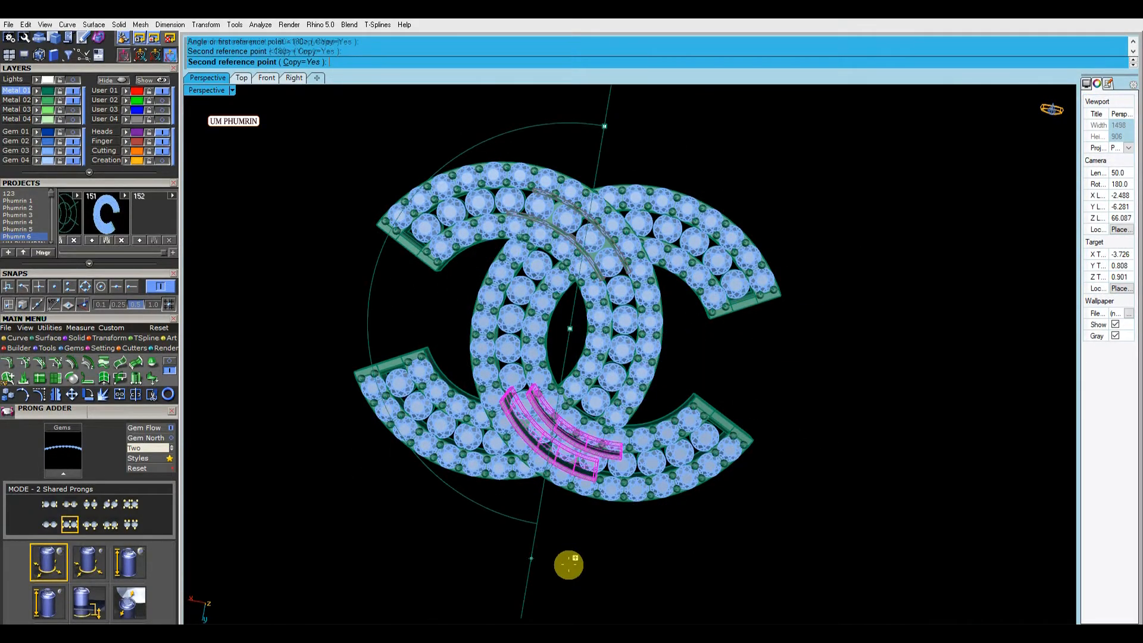
{"action": "left_click", "coordinate": [568, 565]}
{"action": "right_click_drag", "start_coordinate": [687, 520], "coordinate": [694, 536]}
Step: Show the hidden metal and user layers, and save the complete model to project slot 152 and the pendant file
{"action": "key", "text": "ctrl+a"}
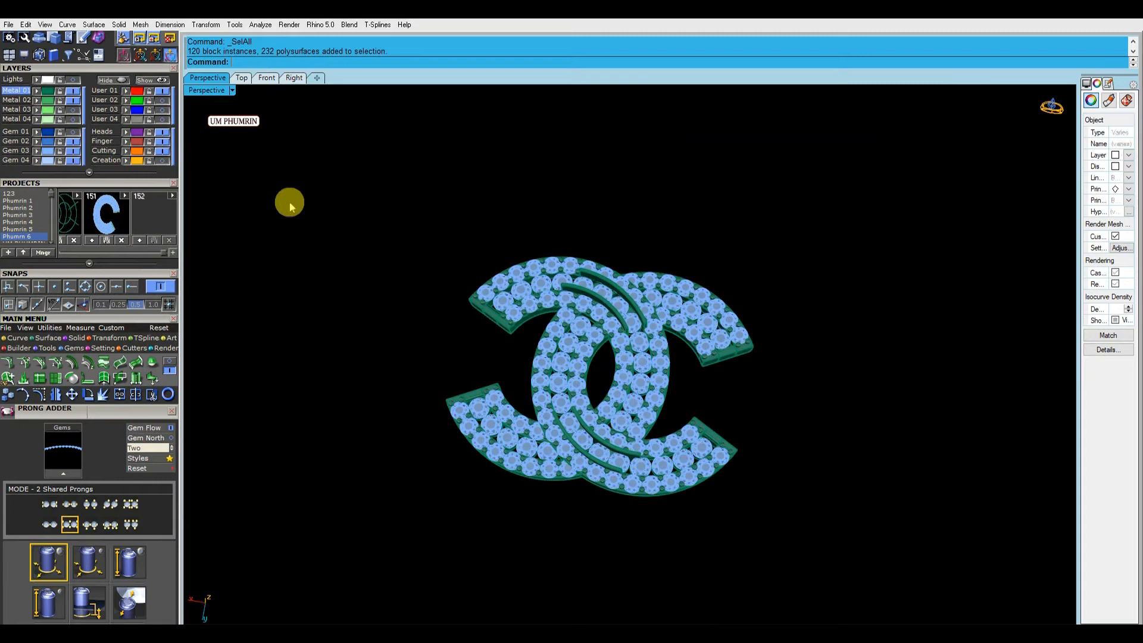
{"action": "left_click", "coordinate": [73, 110]}
{"action": "left_click", "coordinate": [74, 120]}
{"action": "left_click", "coordinate": [73, 131]}
{"action": "left_click", "coordinate": [162, 120]}
{"action": "left_click", "coordinate": [162, 110]}
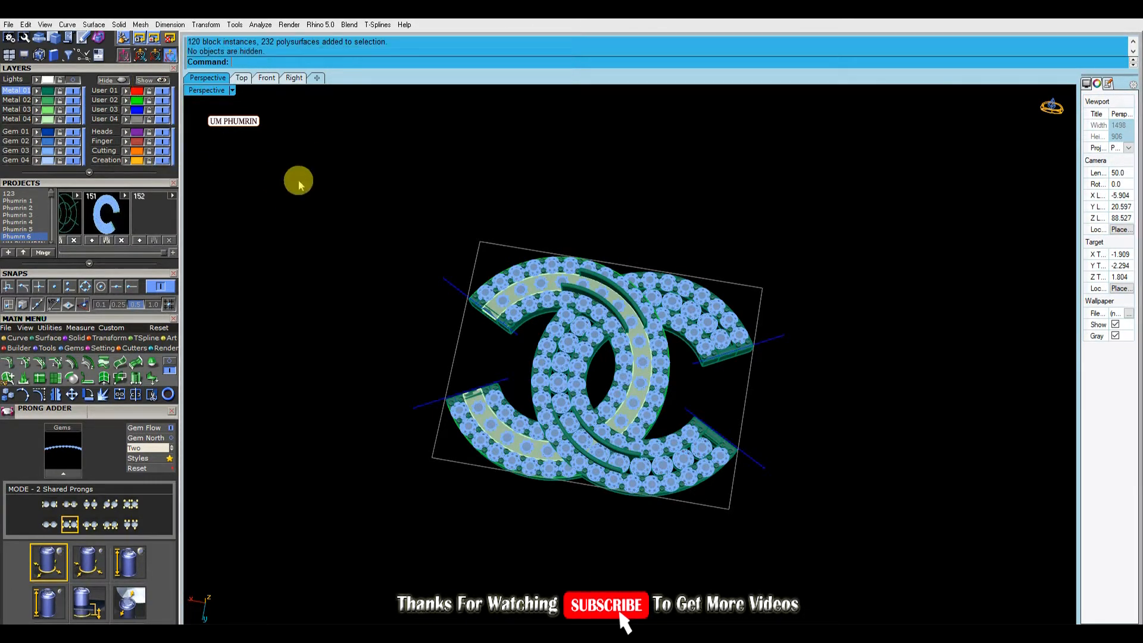
{"action": "key", "text": "ctrl+a"}
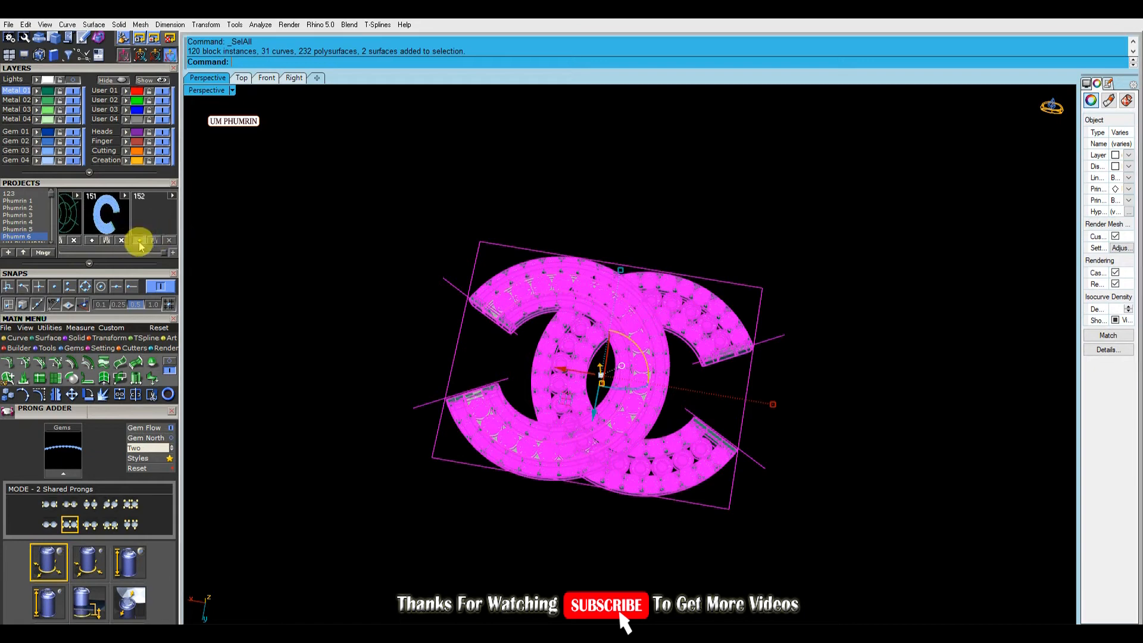
{"action": "right_click_drag", "start_coordinate": [316, 265], "coordinate": [313, 258]}
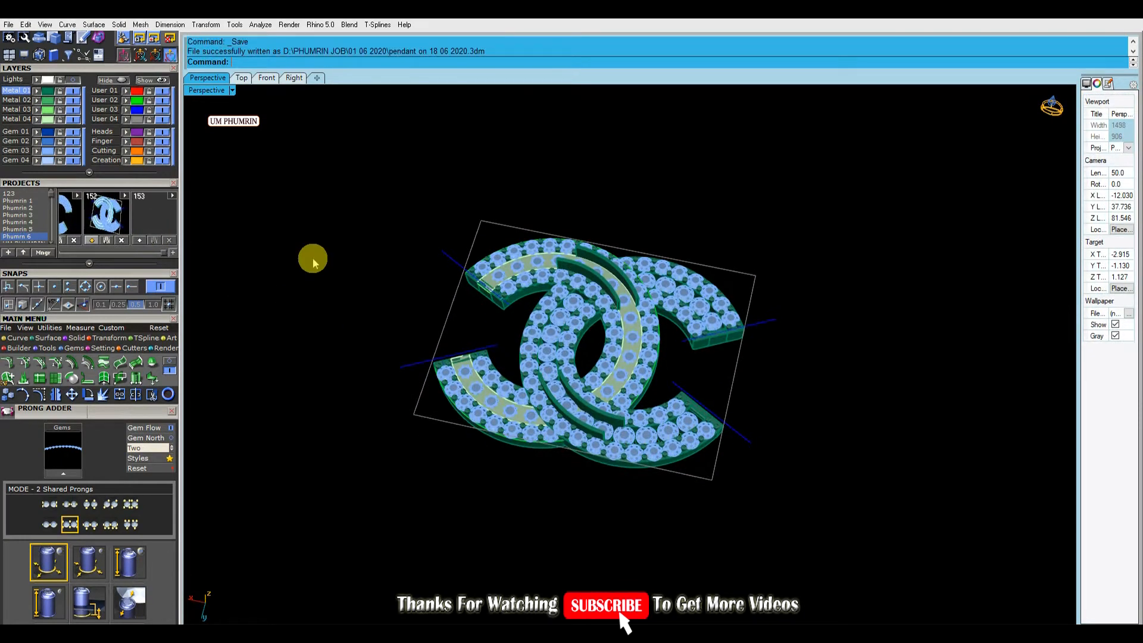
Step: Hide the User 04 and Metal 03 layers
{"action": "left_click", "coordinate": [165, 119]}
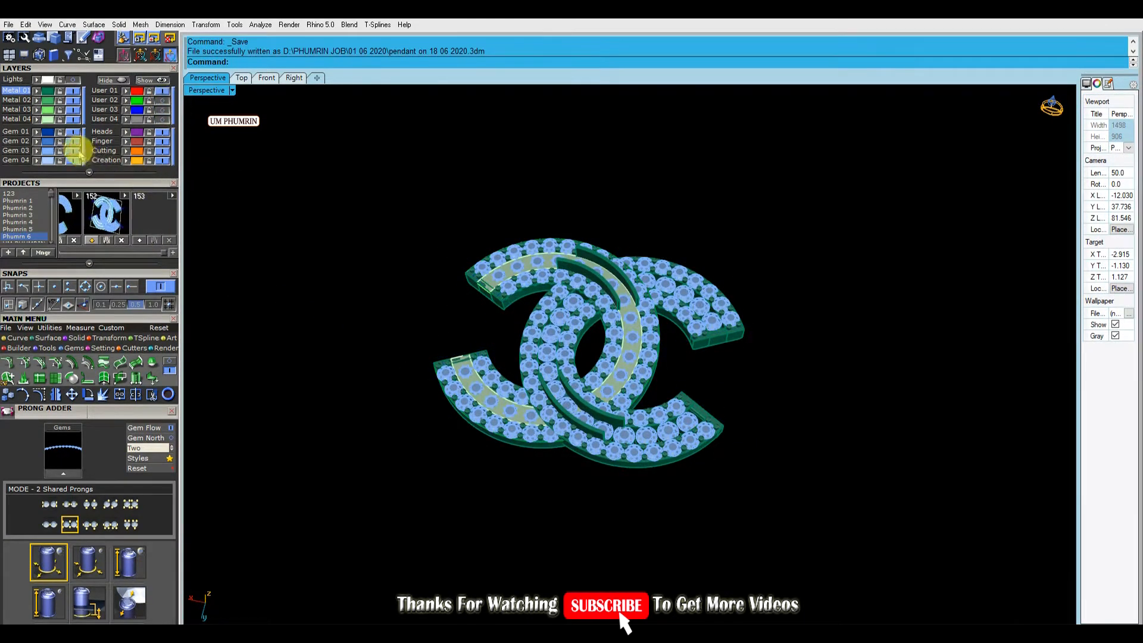
{"action": "left_click", "coordinate": [74, 111]}
{"action": "scroll", "coordinate": [497, 286], "scroll_direction": "up", "scroll_amount": 4}
{"action": "right_click_drag", "start_coordinate": [512, 286], "coordinate": [536, 321]}
Step: Subtract the thin solid walls from the C body at the lower crossing with BooleanDifference and delete the leftover piece between them
{"action": "scroll", "coordinate": [631, 362], "scroll_direction": "up", "scroll_amount": 9}
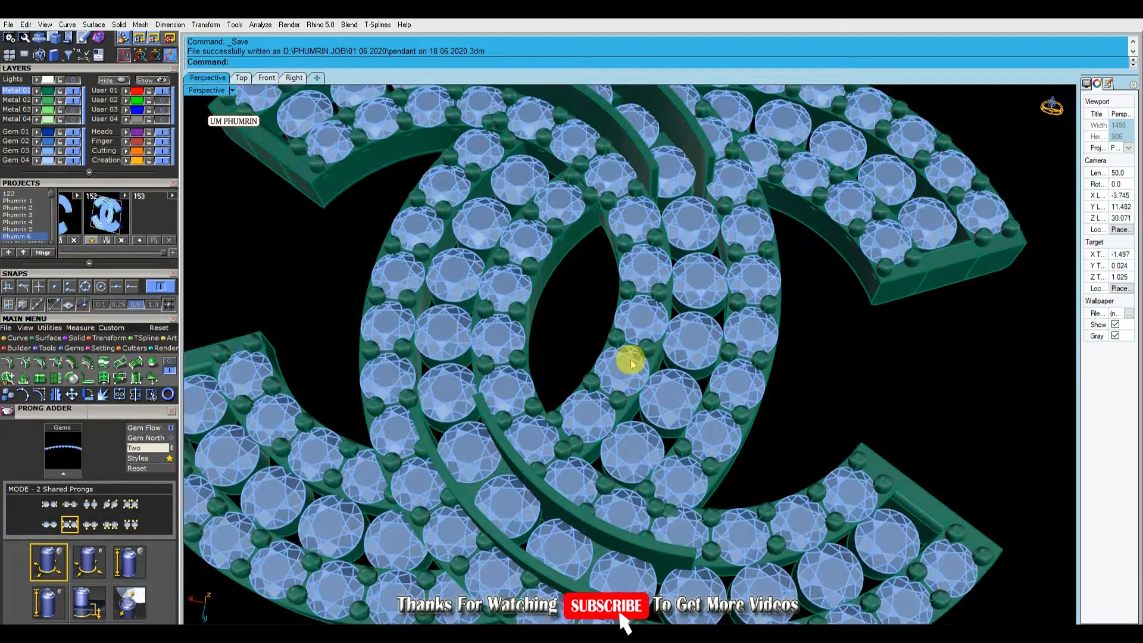
{"action": "left_click", "coordinate": [643, 364]}
{"action": "scroll", "coordinate": [732, 493], "scroll_direction": "down", "scroll_amount": 5}
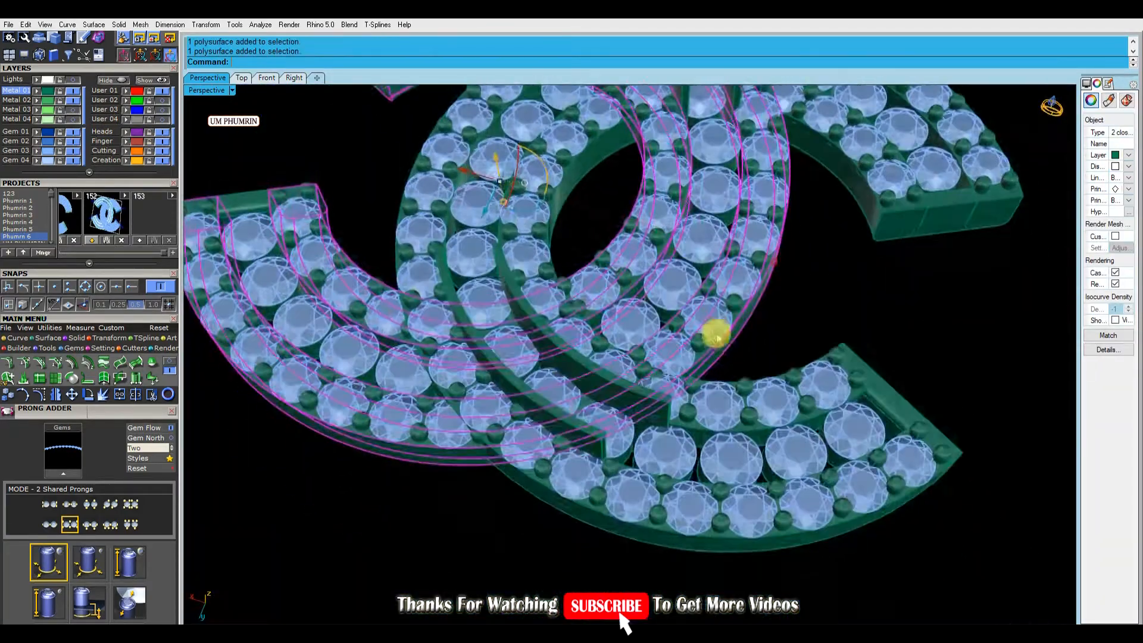
{"action": "type", "text": "Bd"}
{"action": "key", "text": "Return"}
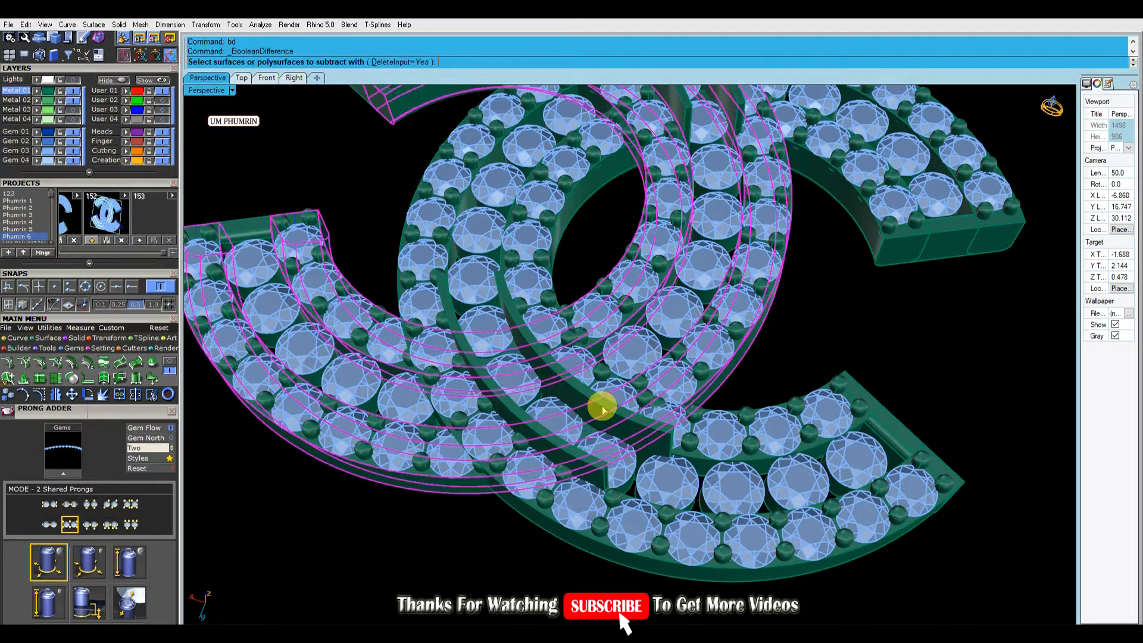
{"action": "left_click", "coordinate": [566, 455]}
{"action": "key", "text": "Delete"}
Step: Subtract the thin solid walls from the other C body at the upper crossing and delete the leftover piece between them
{"action": "scroll", "coordinate": [612, 421], "scroll_direction": "up", "scroll_amount": 8}
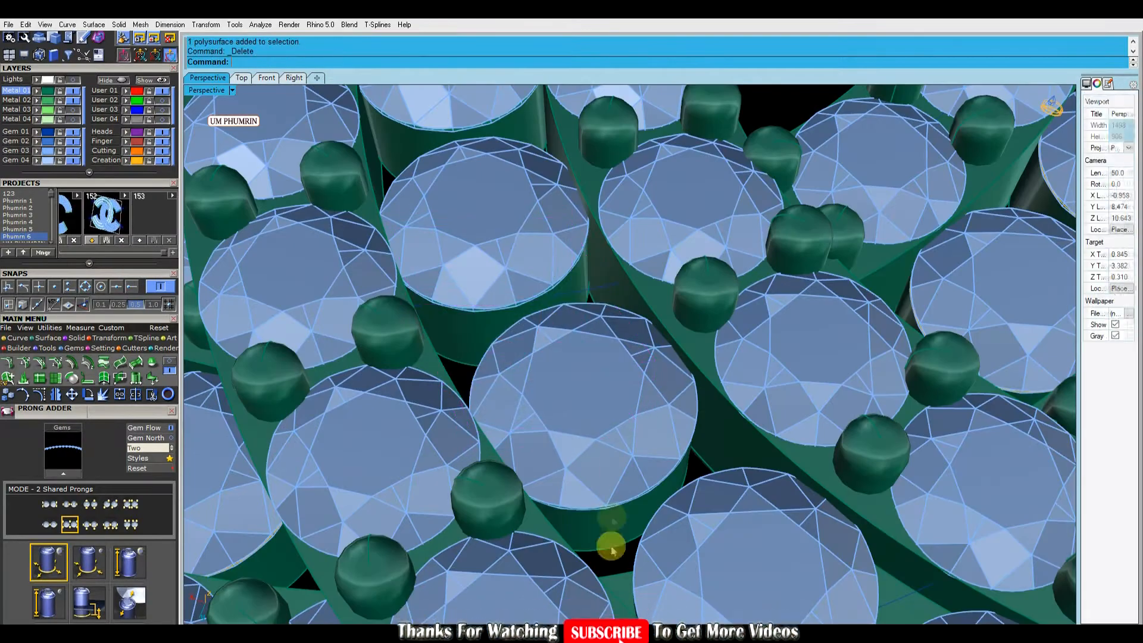
{"action": "scroll", "coordinate": [637, 441], "scroll_direction": "down", "scroll_amount": 6}
{"action": "scroll", "coordinate": [659, 357], "scroll_direction": "up", "scroll_amount": 6}
{"action": "left_click", "coordinate": [531, 310]}
{"action": "left_click", "coordinate": [535, 310], "text": "shift"}
{"action": "scroll", "coordinate": [540, 307], "scroll_direction": "down", "scroll_amount": 3}
{"action": "type", "text": "bd"}
{"action": "key", "text": "Return"}
{"action": "left_click", "coordinate": [663, 291]}
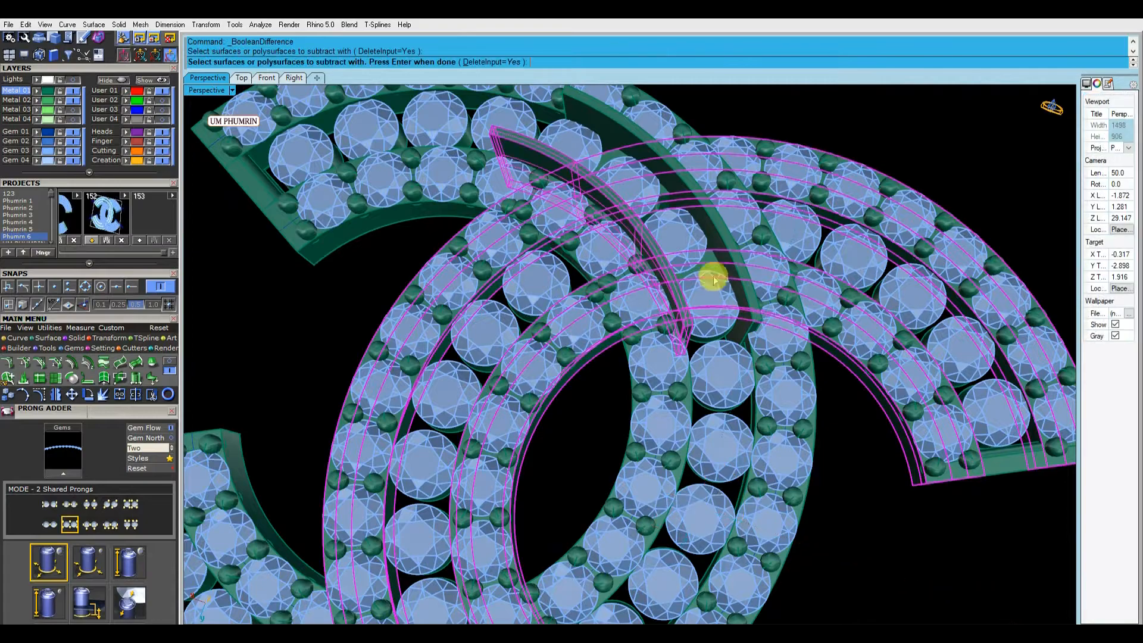
{"action": "scroll", "coordinate": [709, 258], "scroll_direction": "down", "scroll_amount": 3}
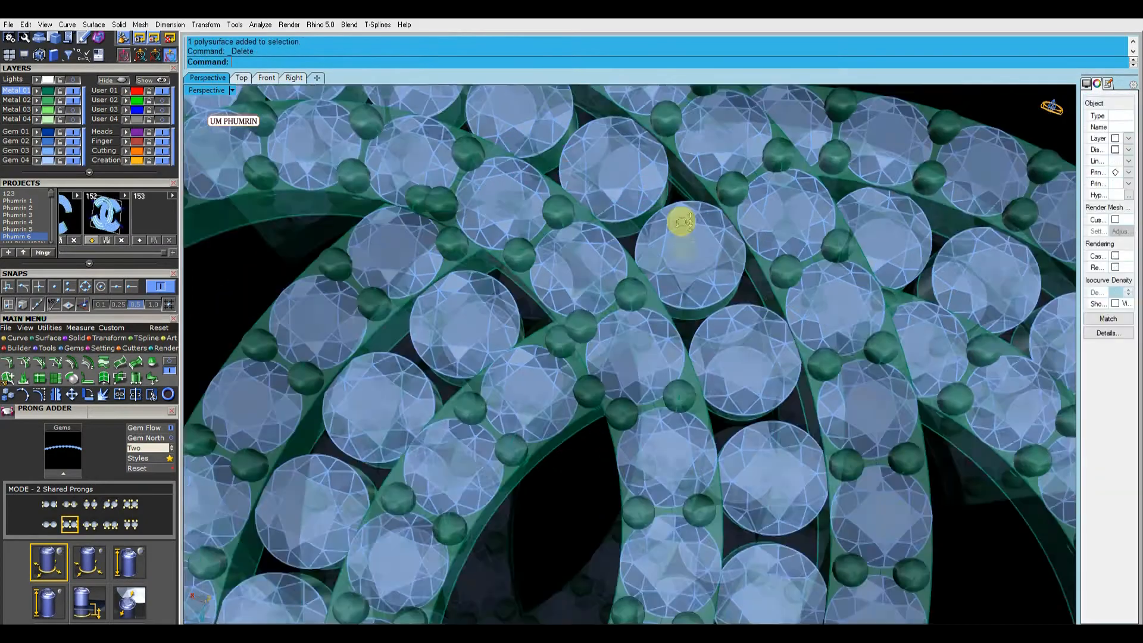
Step: Select all the curves in the model and delete them
{"action": "scroll", "coordinate": [679, 226], "scroll_direction": "down", "scroll_amount": 6}
{"action": "right_click_drag", "start_coordinate": [673, 321], "coordinate": [844, 338]}
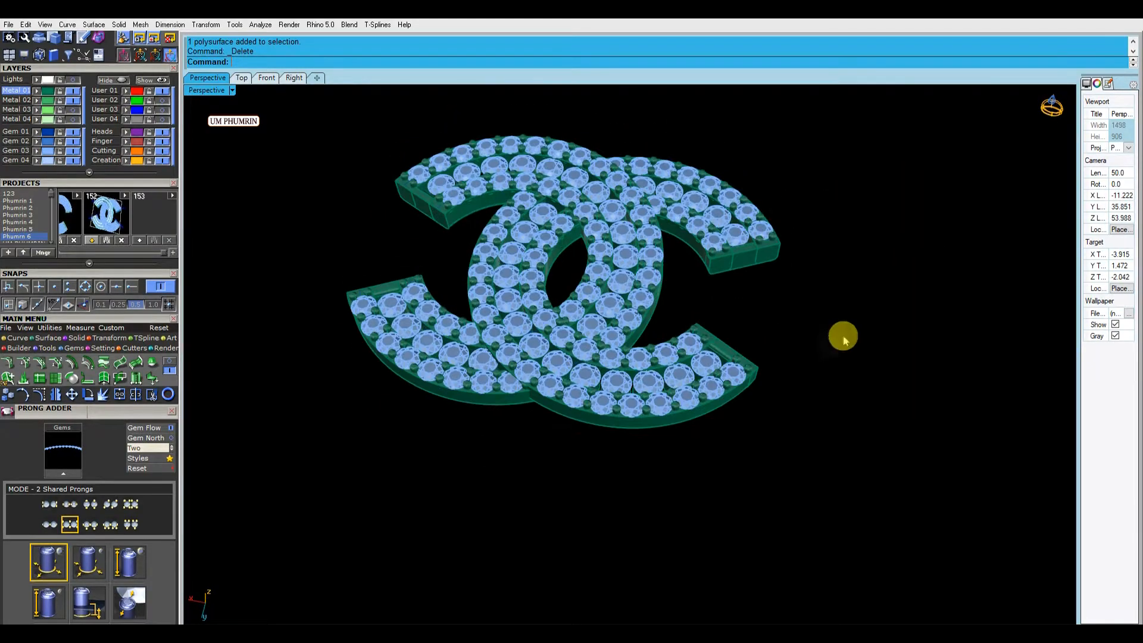
{"action": "key", "text": "Return"}
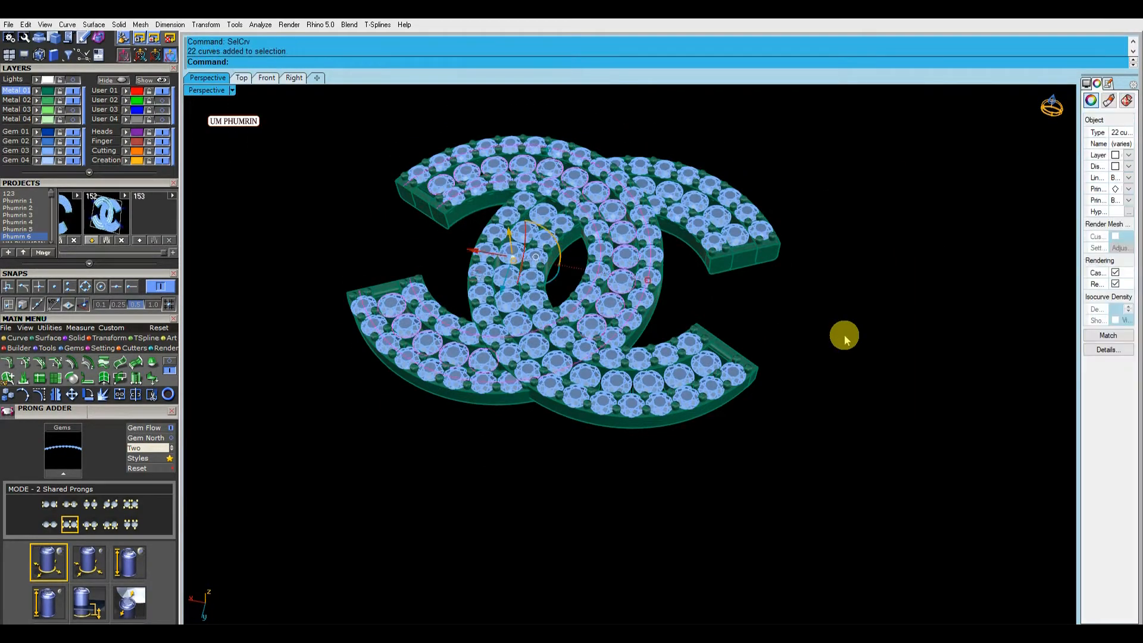
{"action": "right_click_drag", "start_coordinate": [755, 390], "coordinate": [661, 348]}
{"action": "type", "text": "d: Delete"}
{"action": "key", "text": "Return"}
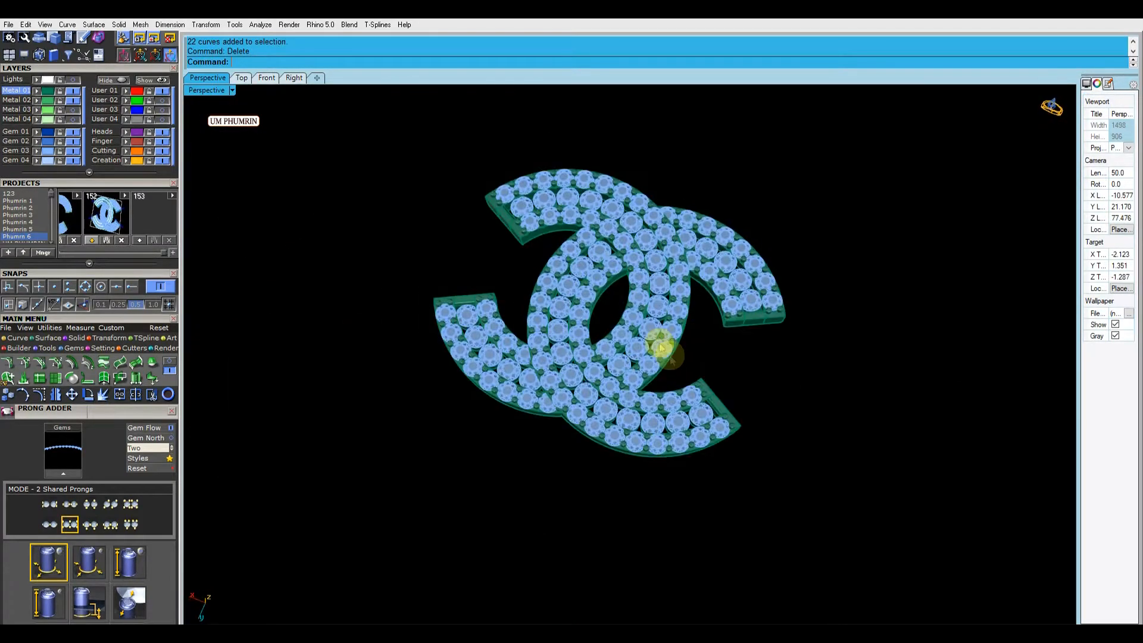
Step: Examine the finished pendant from several angles in the Working Shade and Plastic display modes
{"action": "right_click_drag", "start_coordinate": [651, 276], "coordinate": [652, 310]}
{"action": "left_click", "coordinate": [231, 92]}
{"action": "left_click", "coordinate": [302, 458]}
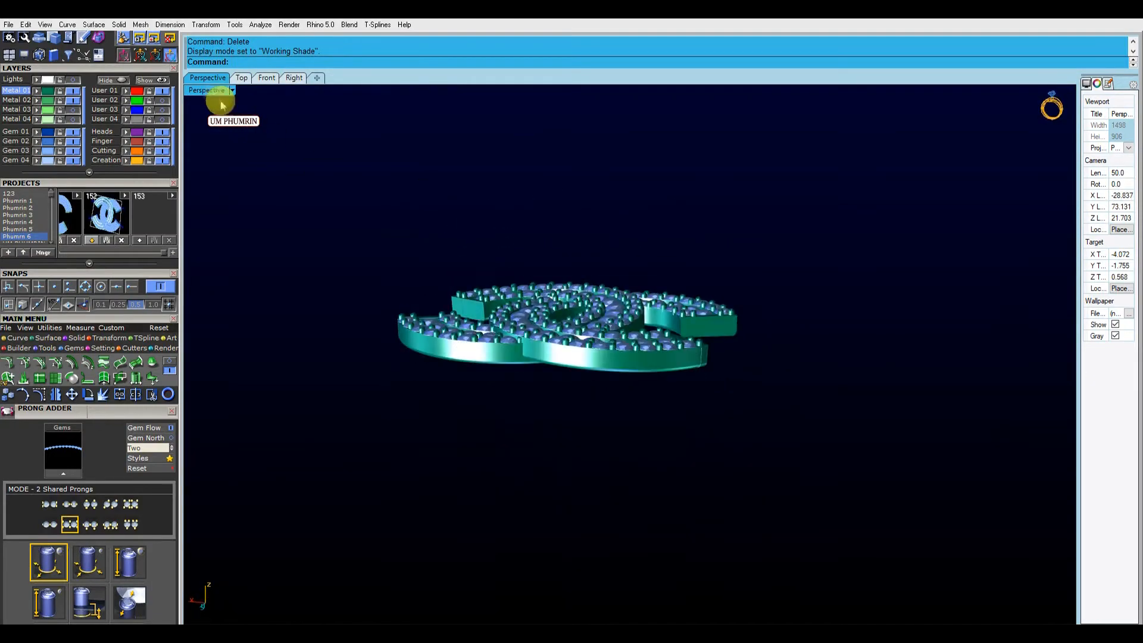
{"action": "left_click", "coordinate": [232, 90]}
{"action": "left_click", "coordinate": [276, 354]}
{"action": "right_click_drag", "start_coordinate": [417, 369], "coordinate": [549, 293]}
{"action": "right_click_drag", "start_coordinate": [440, 301], "coordinate": [662, 386]}
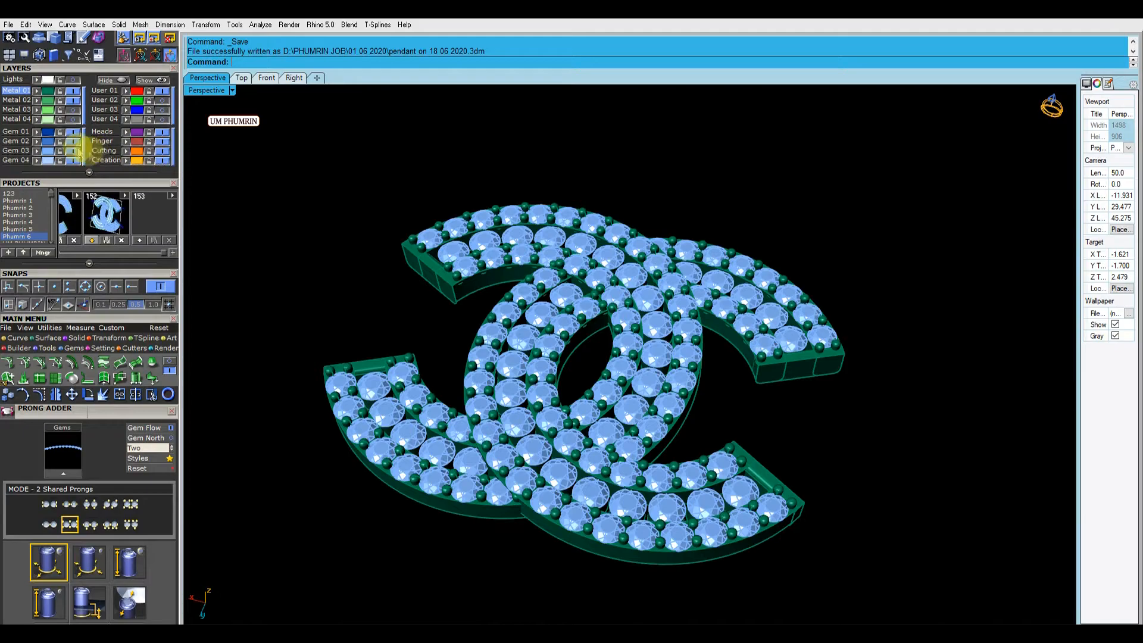
Step: Try the pendant's metal parts in another metal layer colour and return them to the Metal 01 layer
{"action": "left_click", "coordinate": [240, 143]}
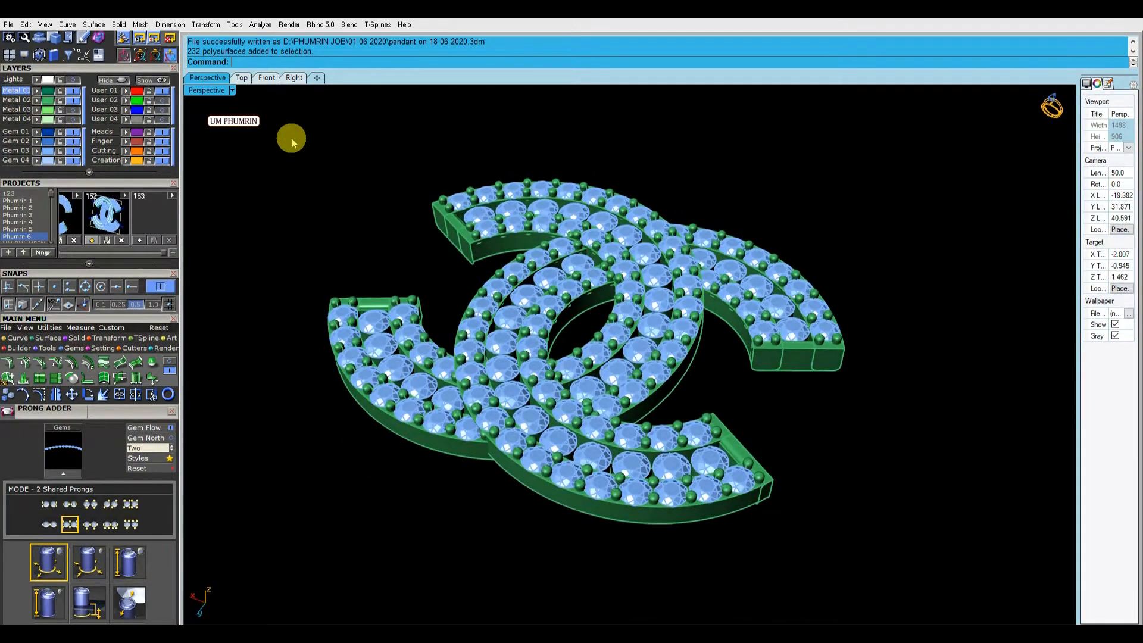
{"action": "right_click_drag", "start_coordinate": [295, 183], "coordinate": [311, 191], "text": "shift"}
{"action": "right_click_drag", "start_coordinate": [418, 232], "coordinate": [526, 255]}
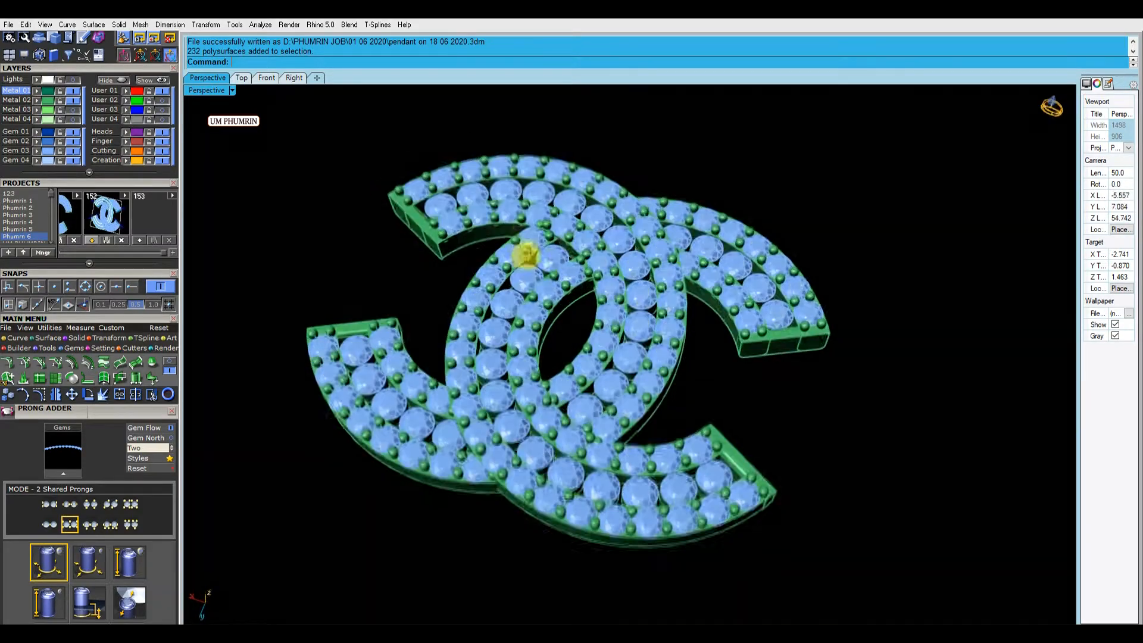
{"action": "left_click", "coordinate": [221, 92]}
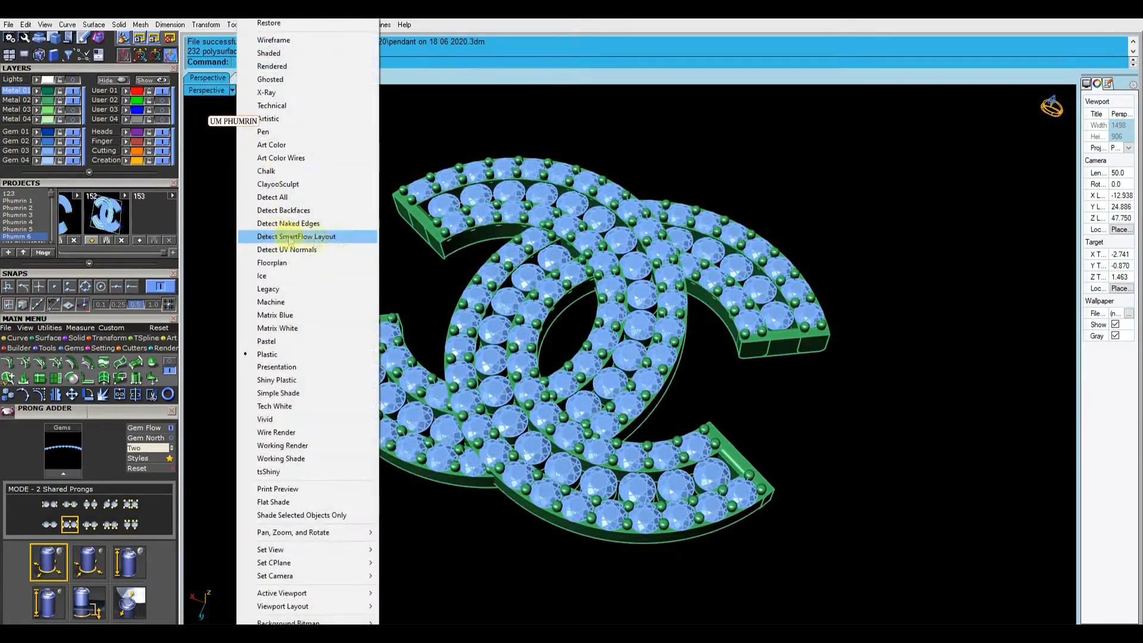
{"action": "left_click", "coordinate": [170, 198]}
{"action": "left_click", "coordinate": [302, 199]}
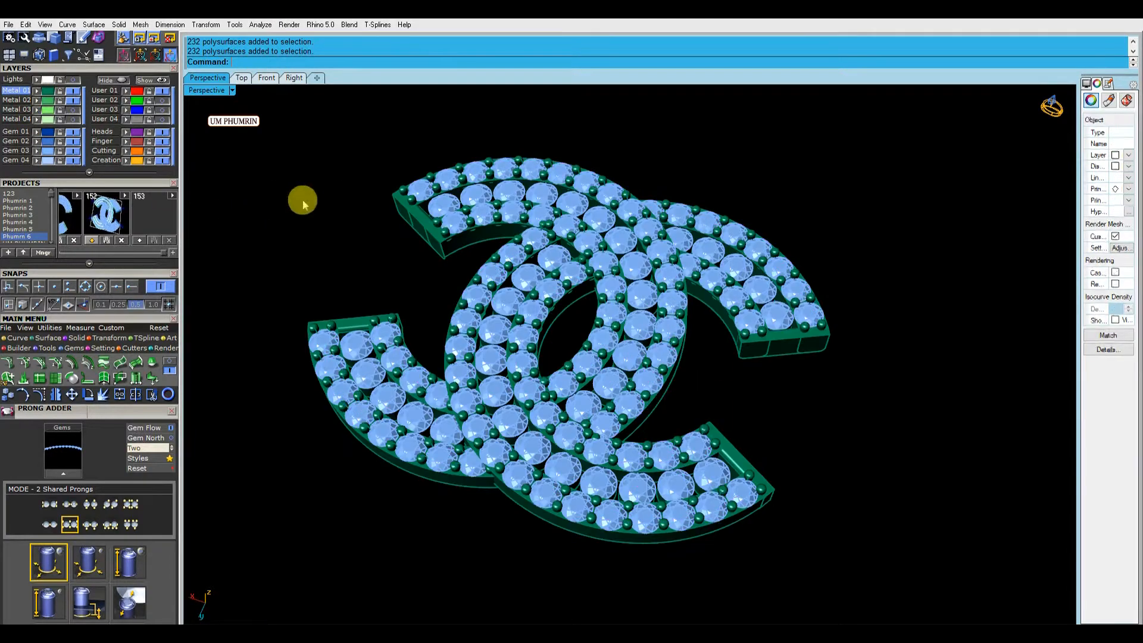
Step: Assign the metal parts to the orange Creation layer as a colour test and put them back on Metal 01
{"action": "left_click", "coordinate": [288, 199]}
{"action": "right_click_drag", "start_coordinate": [288, 198], "coordinate": [295, 193]}
{"action": "left_click", "coordinate": [294, 207]}
{"action": "right_click", "coordinate": [139, 162]}
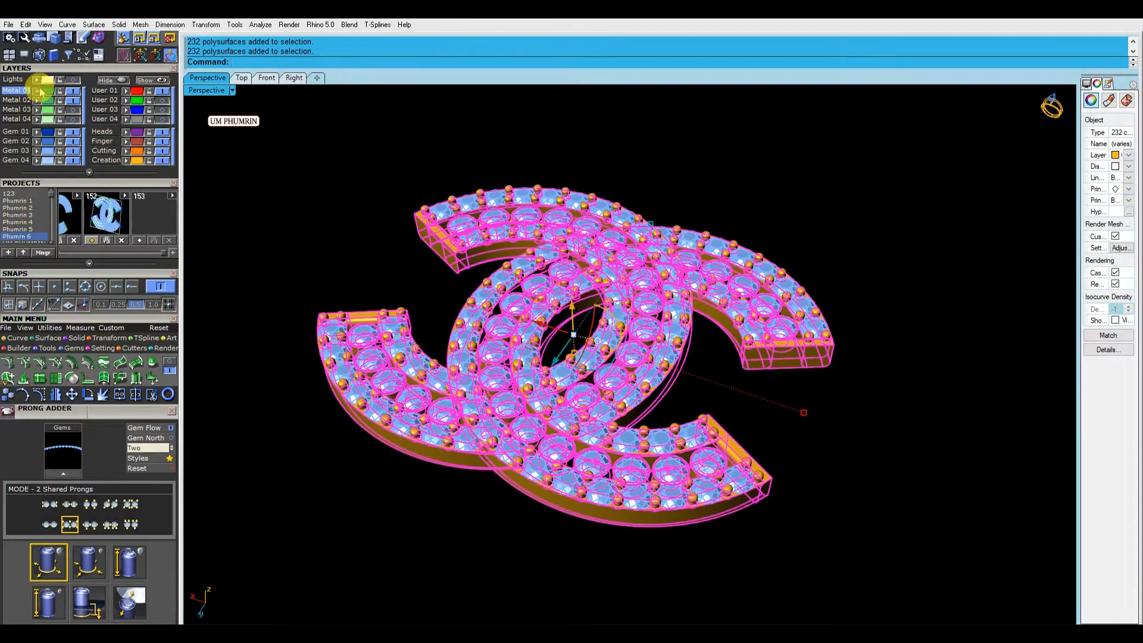
{"action": "left_click", "coordinate": [39, 90]}
{"action": "left_click", "coordinate": [273, 186]}
Step: Preview the pendant in Working Shade mode and set the display mode back to Shaded
{"action": "left_click", "coordinate": [231, 91]}
{"action": "left_click", "coordinate": [299, 460]}
{"action": "right_click_drag", "start_coordinate": [467, 429], "coordinate": [715, 422]}
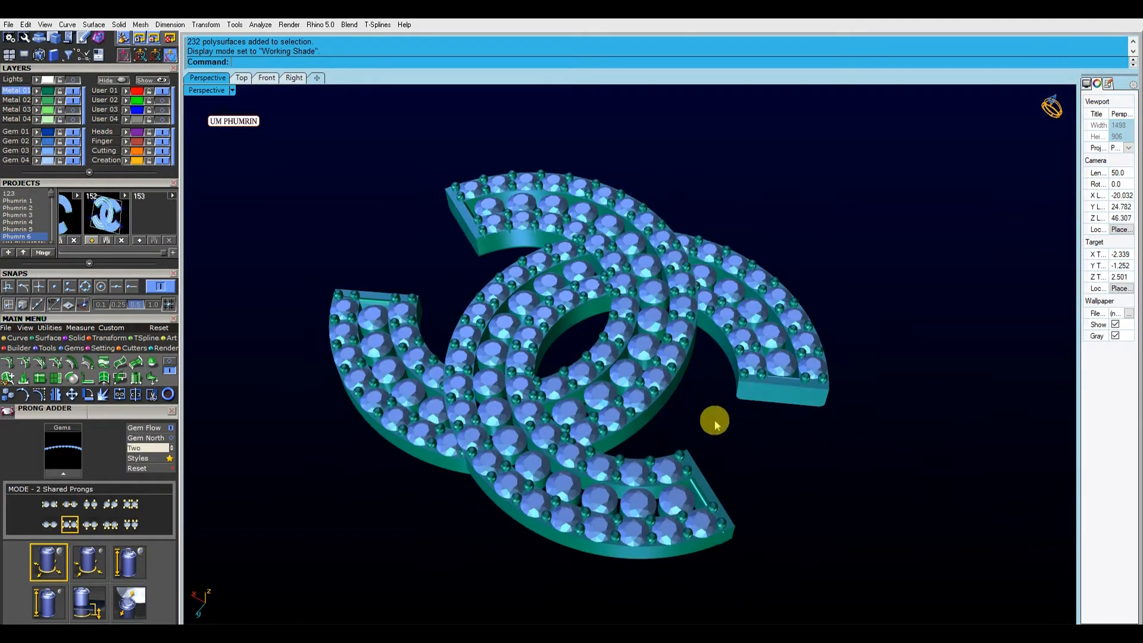
{"action": "left_click", "coordinate": [215, 90]}
{"action": "left_click", "coordinate": [274, 44]}
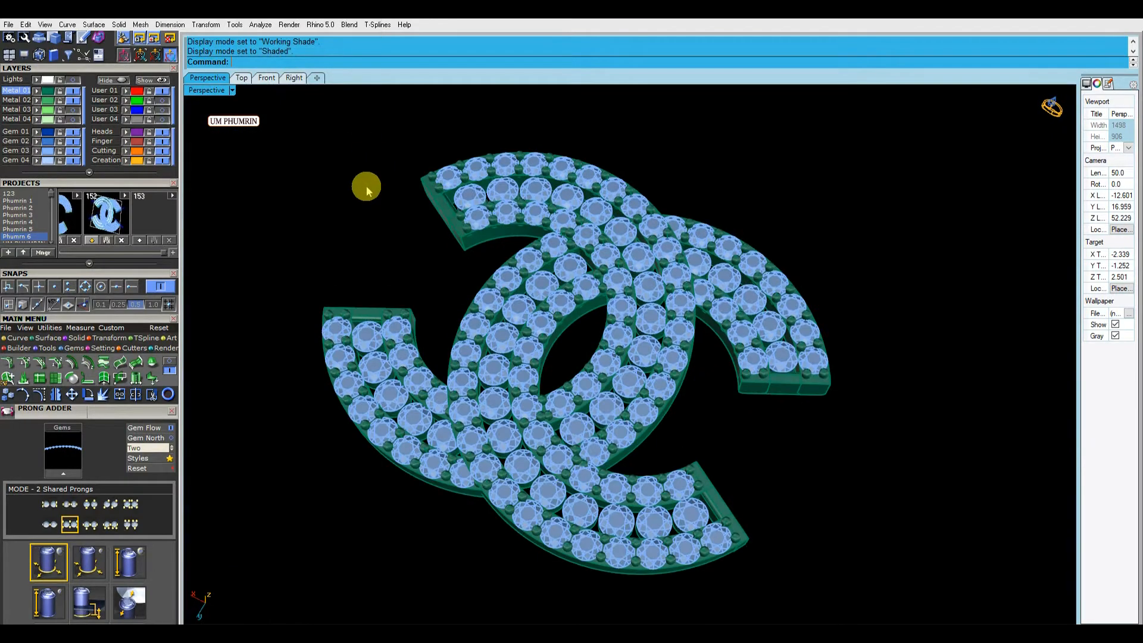
{"action": "right_click_drag", "start_coordinate": [366, 190], "coordinate": [368, 208]}
Step: Hide the gems to examine the drilled seats and prongs in the metal, and show the gems again
{"action": "left_click", "coordinate": [75, 153]}
{"action": "mouse_move", "coordinate": [419, 236]}
{"action": "right_mouse_down"}
{"action": "mouse_move", "coordinate": [429, 268]}
{"action": "mouse_move", "coordinate": [435, 219]}
{"action": "right_mouse_up"}
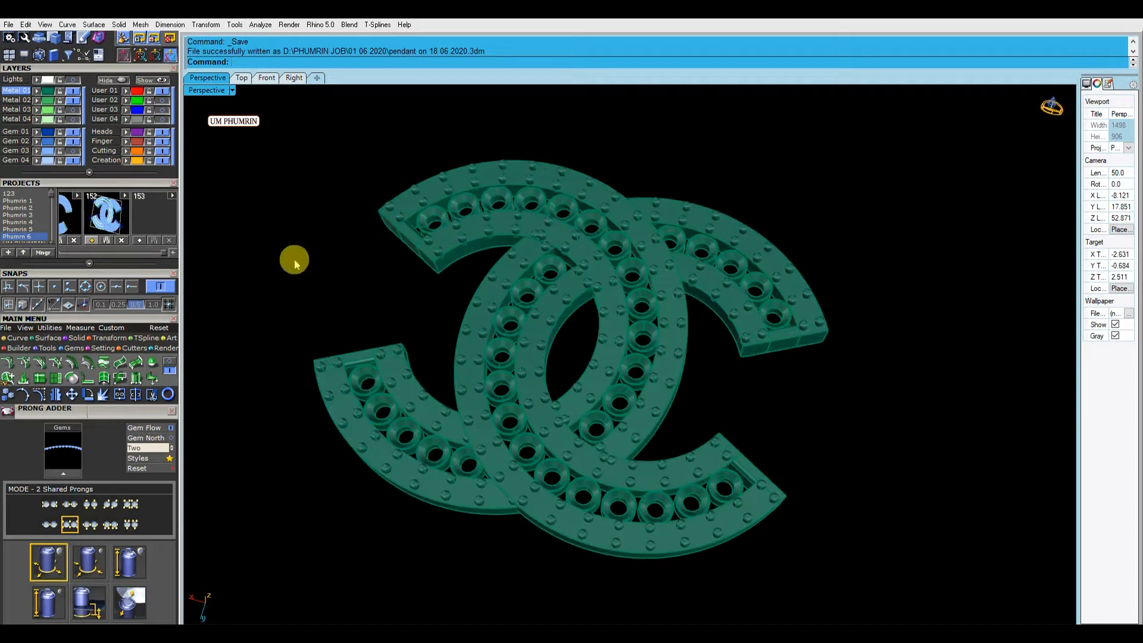
{"action": "left_click", "coordinate": [80, 153]}
{"action": "right_click_drag", "start_coordinate": [488, 263], "coordinate": [411, 262]}
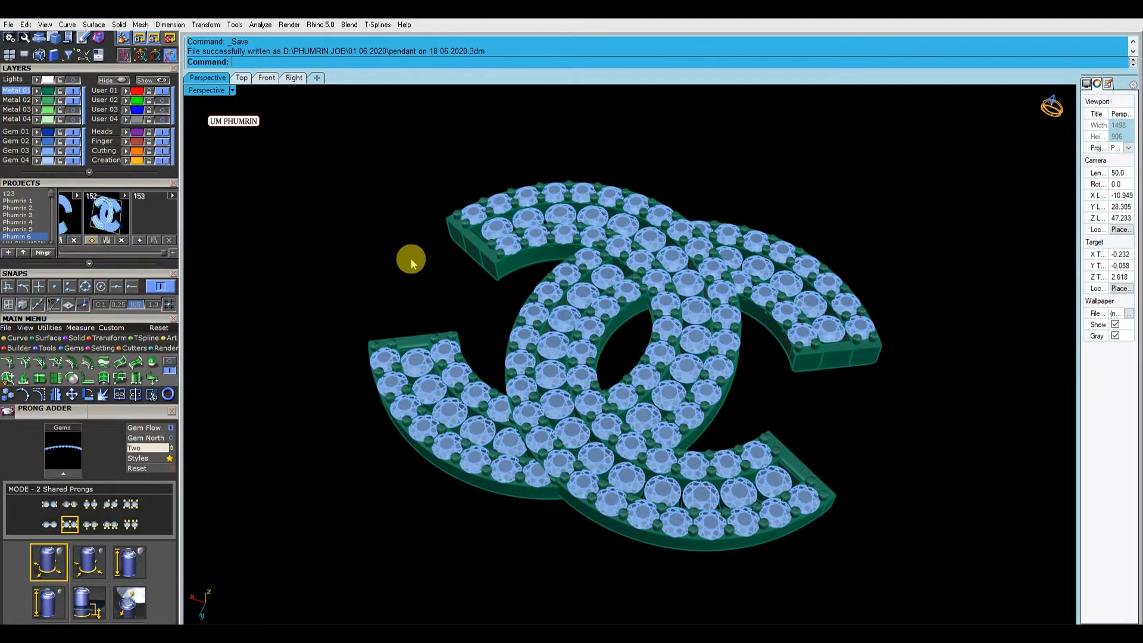
{"action": "right_click_drag", "start_coordinate": [411, 258], "coordinate": [374, 242], "text": "shift"}
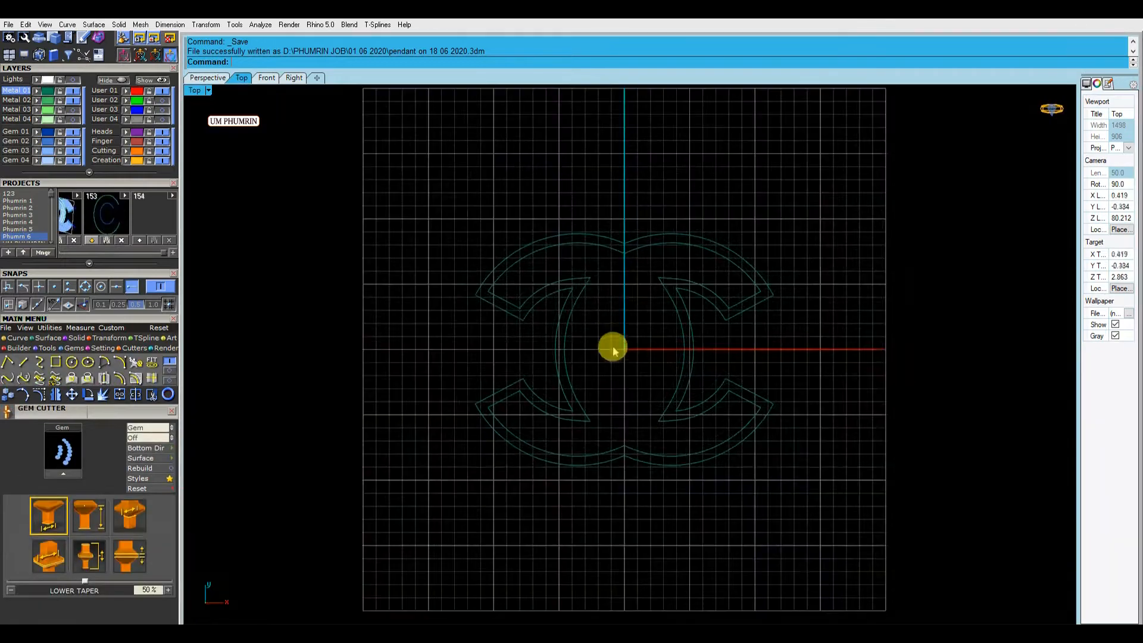
Step: Draw a 0.7 radius circle tangent to the two curves meeting at the inner outline's upper-left notch tip
{"action": "type", "text": "t"}
{"action": "key", "text": "Return"}
{"action": "scroll", "coordinate": [579, 286], "scroll_direction": "up", "scroll_amount": 4}
{"action": "scroll", "coordinate": [578, 280], "scroll_direction": "up", "scroll_amount": 2}
{"action": "left_click", "coordinate": [571, 274]}
{"action": "scroll", "coordinate": [585, 302], "scroll_direction": "up", "scroll_amount": 4}
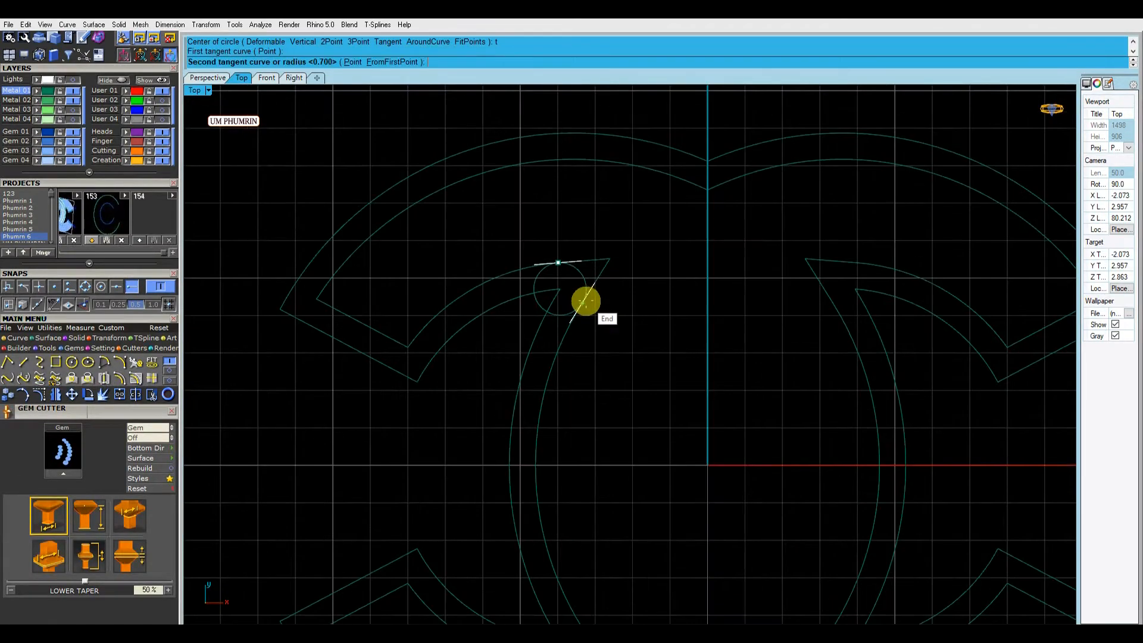
{"action": "right_click", "coordinate": [671, 375]}
Step: Mirror the tangent circles through the origin as copies so that all four notch tips have one
{"action": "left_click", "coordinate": [837, 318], "text": "shift"}
{"action": "scroll", "coordinate": [758, 351], "scroll_direction": "down", "scroll_amount": 2}
{"action": "type", "text": "Mmi"}
{"action": "key", "text": "Return"}
{"action": "type", "text": "0"}
{"action": "key", "text": "Return"}
{"action": "left_click", "coordinate": [499, 422]}
{"action": "key", "text": "Escape"}
Step: Trim the inner outline and the circles against each other to replace the four pointed notch tips with round ends
{"action": "right_click_drag", "start_coordinate": [666, 427], "coordinate": [633, 375]}
{"action": "scroll", "coordinate": [598, 275], "scroll_direction": "up", "scroll_amount": 6}
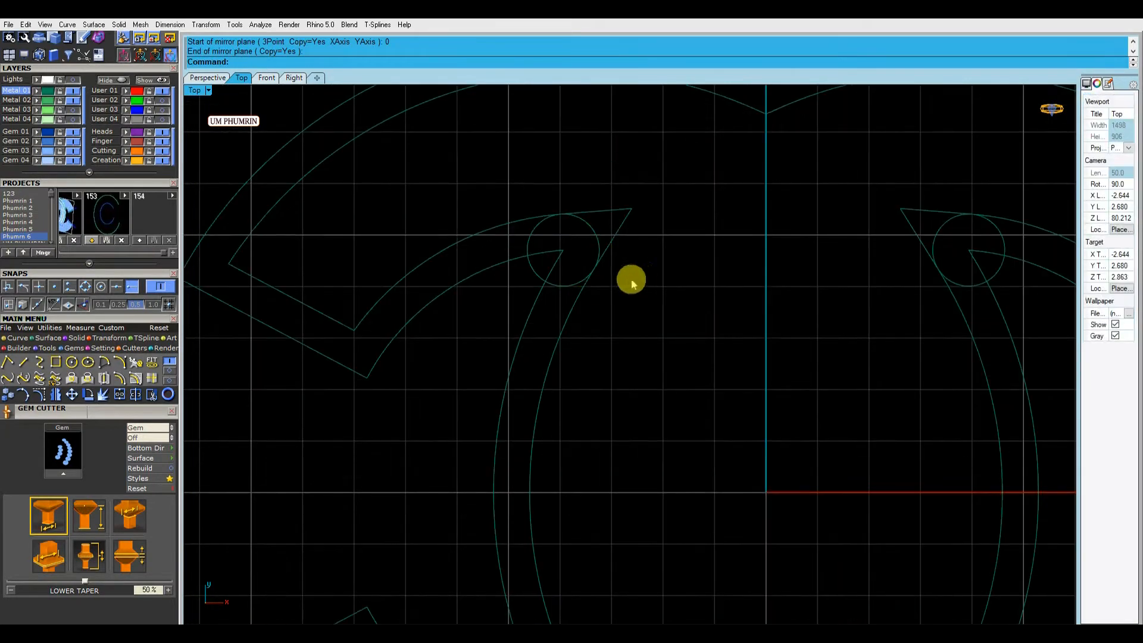
{"action": "scroll", "coordinate": [631, 280], "scroll_direction": "down", "scroll_amount": 4}
{"action": "left_click", "coordinate": [790, 243]}
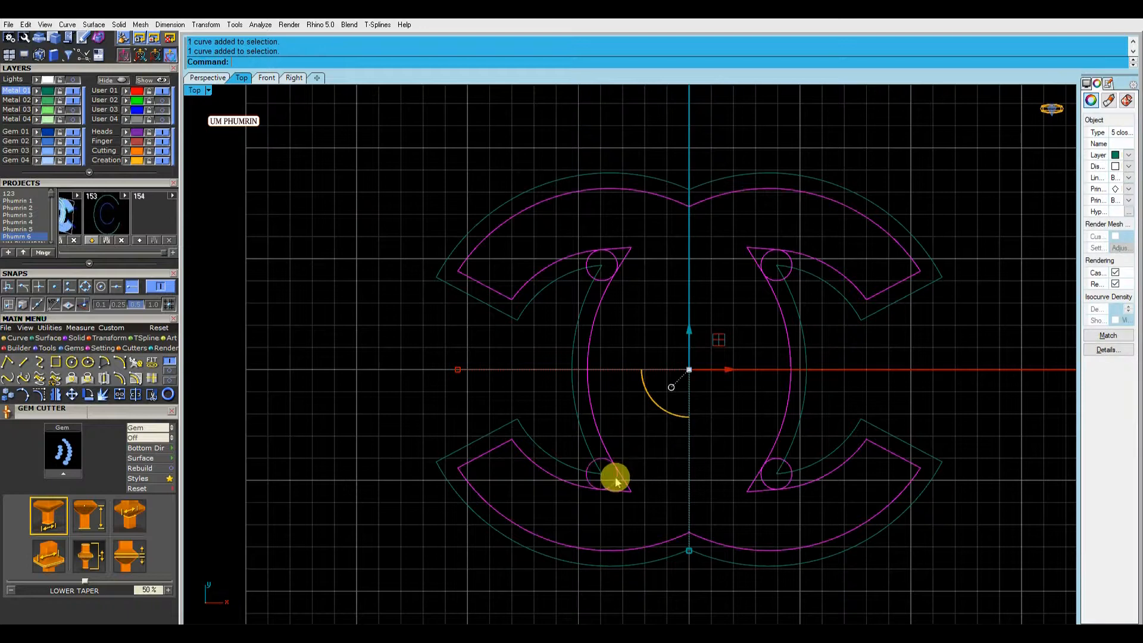
{"action": "type", "text": "tr"}
{"action": "key", "text": "Return"}
{"action": "scroll", "coordinate": [613, 292], "scroll_direction": "up", "scroll_amount": 2}
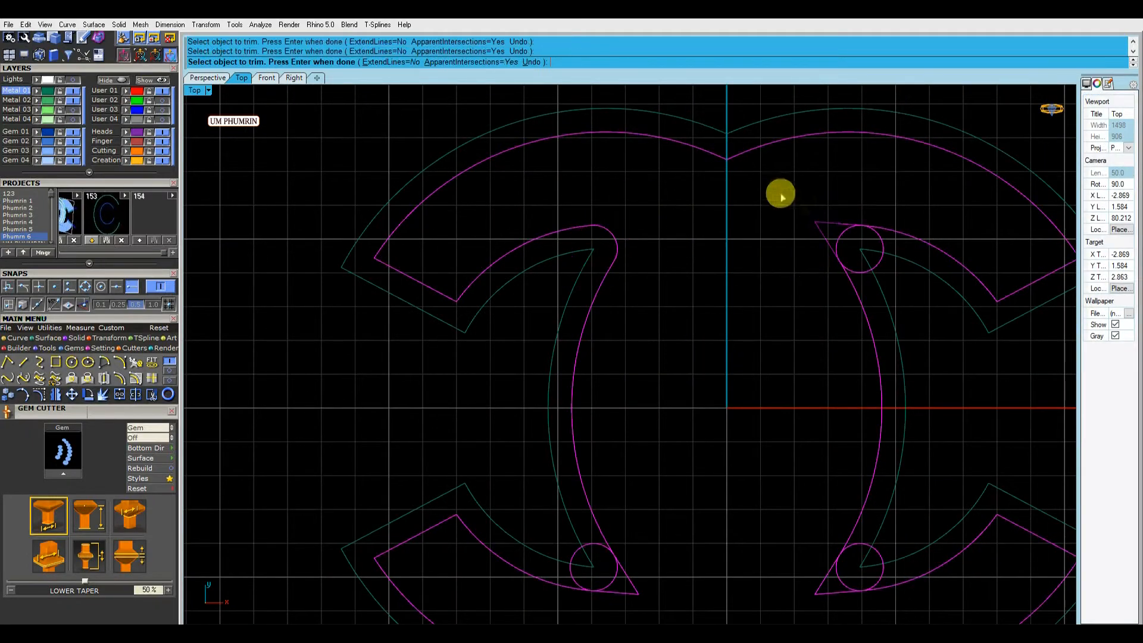
{"action": "scroll", "coordinate": [881, 245], "scroll_direction": "down", "scroll_amount": 5}
{"action": "scroll", "coordinate": [929, 416], "scroll_direction": "up", "scroll_amount": 5}
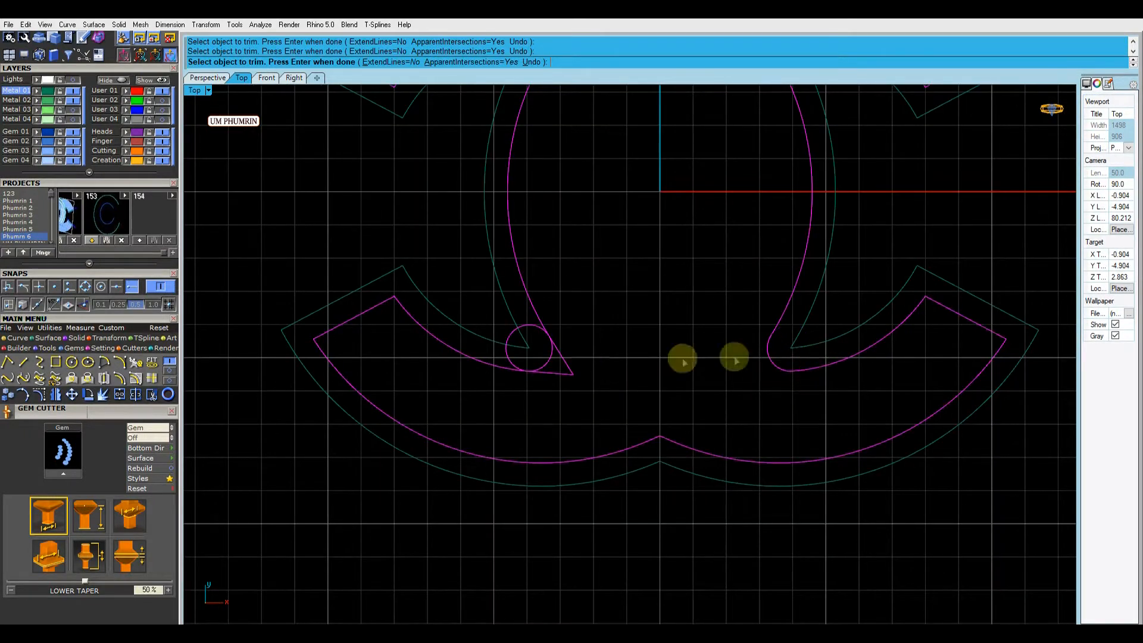
{"action": "right_click", "coordinate": [566, 366]}
Step: Join the trimmed inner outline and create a planar surface filling the band between the inner and outer outlines
{"action": "scroll", "coordinate": [620, 310], "scroll_direction": "down", "scroll_amount": 12}
{"action": "left_click_drag", "start_coordinate": [726, 419], "coordinate": [494, 193]}
{"action": "right_click_drag", "start_coordinate": [580, 262], "coordinate": [602, 324]}
{"action": "key", "text": "ctrl+j"}
{"action": "left_click", "coordinate": [733, 313]}
{"action": "type", "text": "pa"}
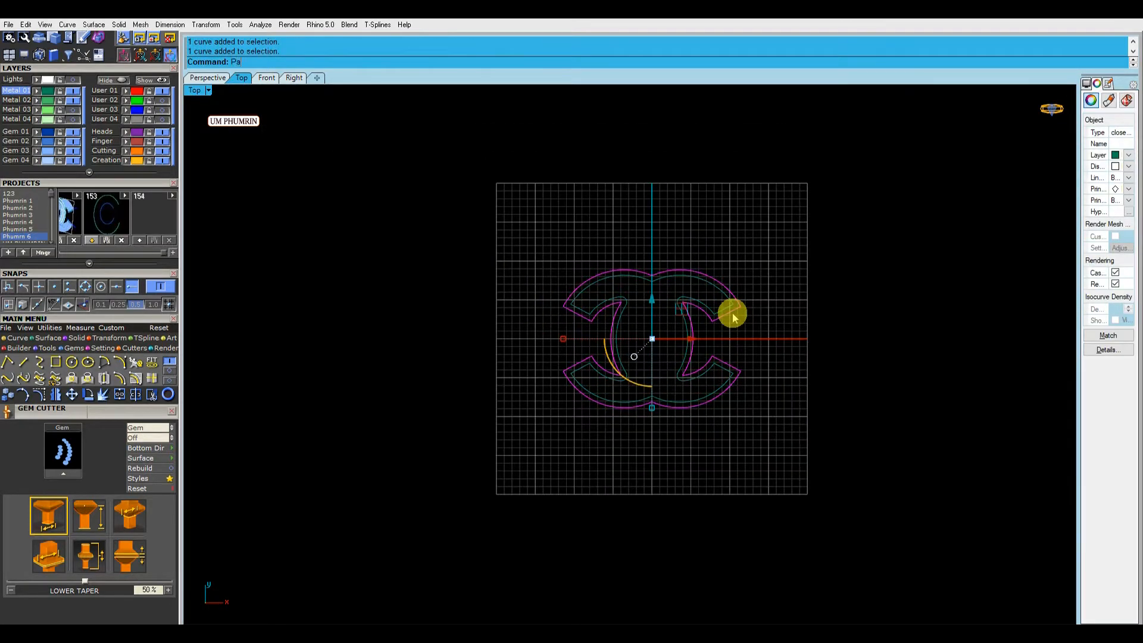
{"action": "key", "text": "Return"}
{"action": "key", "text": "Return"}
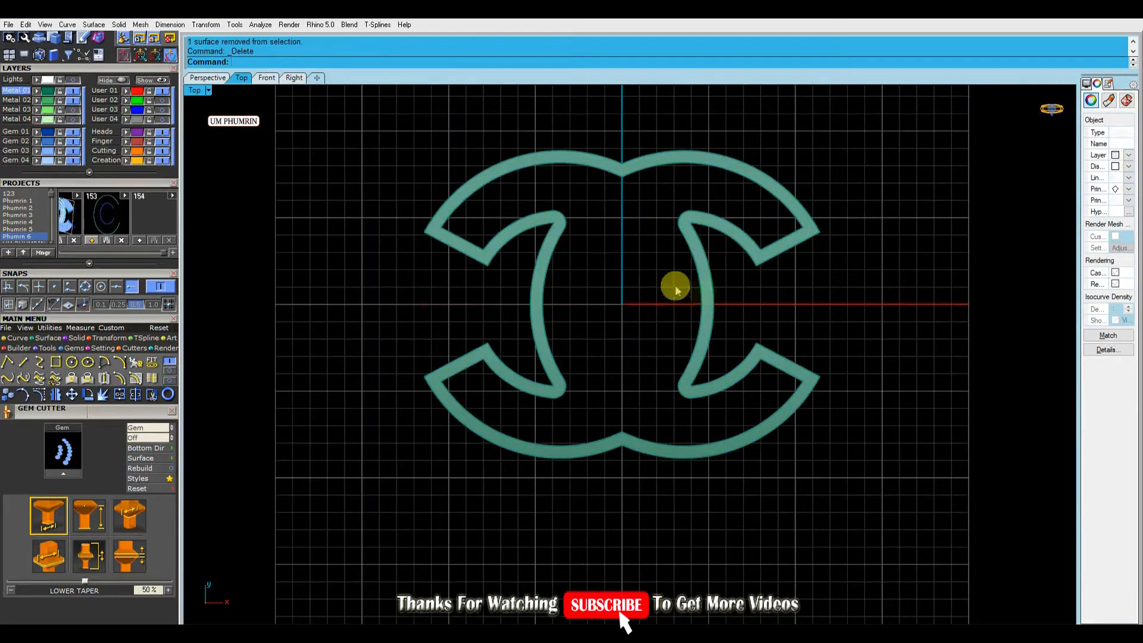
{"action": "left_click", "coordinate": [676, 290]}
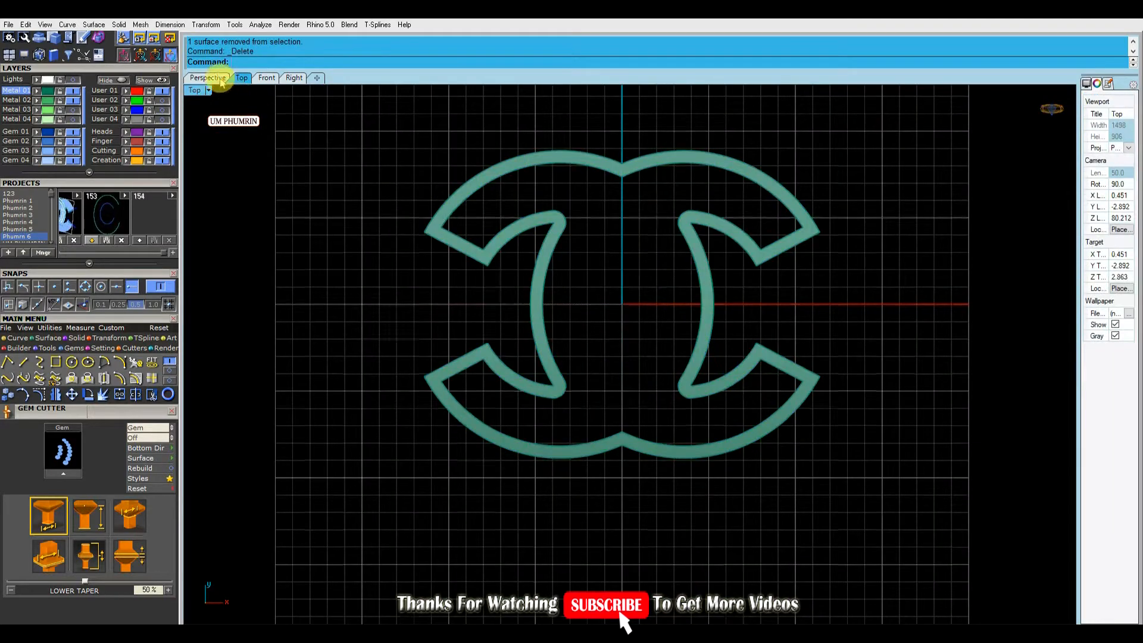
Step: Try moving the band surface vertically by -0.5 in the perspective view, and undo the move
{"action": "left_click", "coordinate": [208, 78]}
{"action": "right_click_drag", "start_coordinate": [506, 383], "coordinate": [696, 330]}
{"action": "type", "text": "-.5"}
{"action": "key", "text": "Return"}
{"action": "key", "text": "ctrl+z"}
Step: Copy the band surface vertically by -0.5 to place a second one below it
{"action": "left_click", "coordinate": [627, 332]}
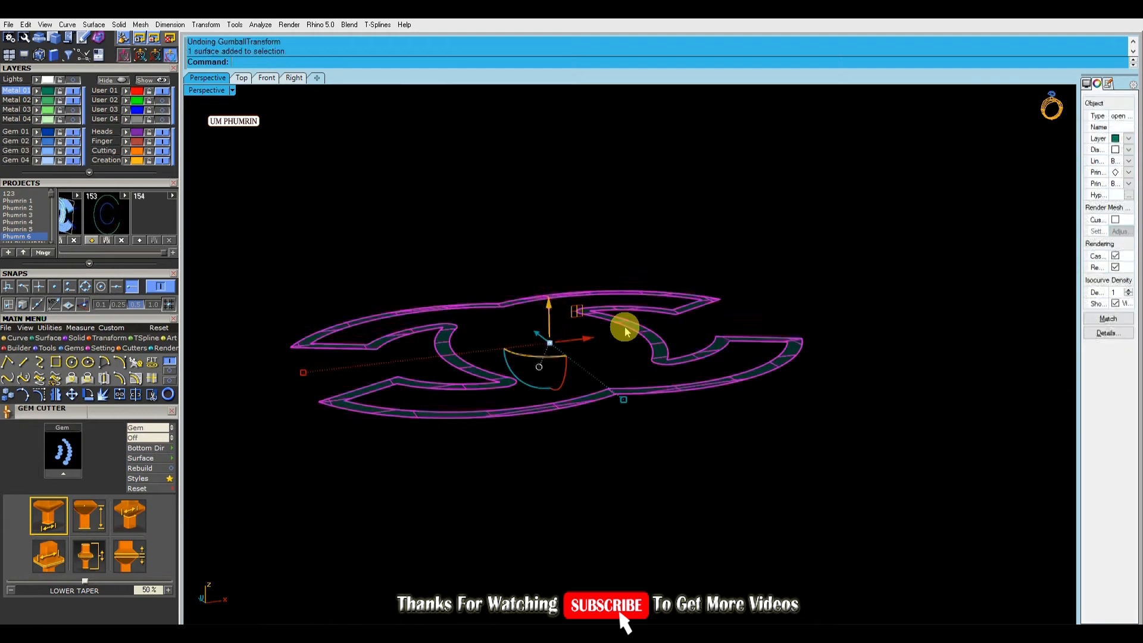
{"action": "left_click", "coordinate": [549, 305]}
{"action": "type", "text": "-.5"}
{"action": "key", "text": "Return"}
Step: Duplicate the borders of the upper and lower band surfaces as curves with DupBorder
{"action": "right_click_drag", "start_coordinate": [584, 321], "coordinate": [673, 421]}
{"action": "type", "text": "d"}
{"action": "scroll", "coordinate": [736, 361], "scroll_direction": "up", "scroll_amount": 6}
{"action": "right_click_drag", "start_coordinate": [817, 380], "coordinate": [673, 366]}
{"action": "scroll", "coordinate": [671, 367], "scroll_direction": "down", "scroll_amount": 5}
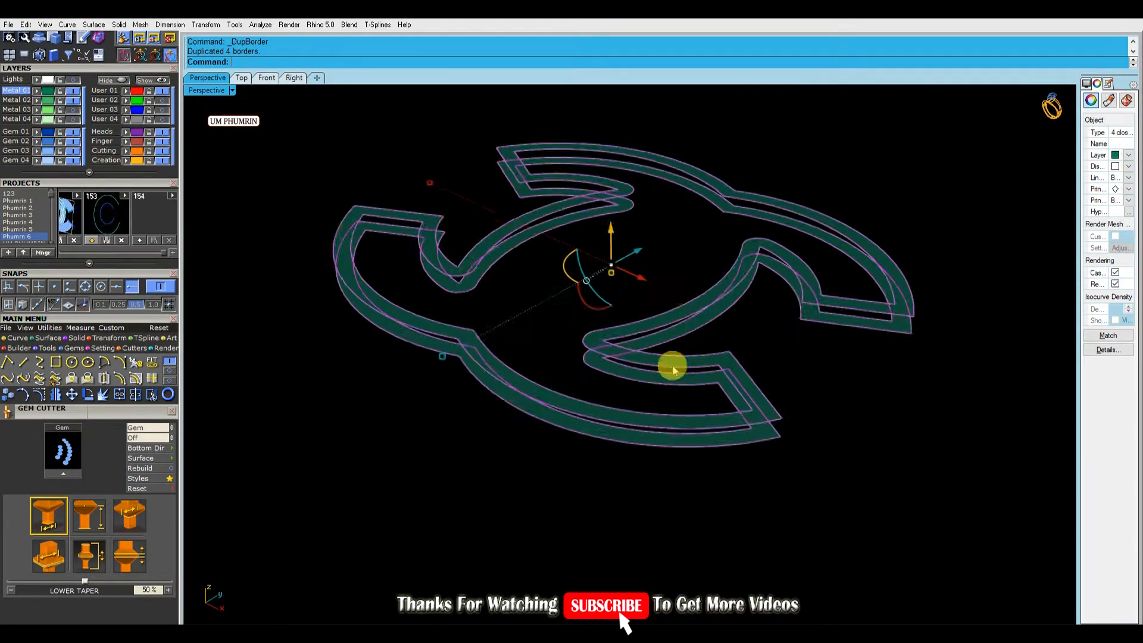
{"action": "scroll", "coordinate": [667, 371], "scroll_direction": "up", "scroll_amount": 6}
Step: Hide the band surfaces, build a vertical wall between one matching pair of border curves, and delete the used curves
{"action": "left_click", "coordinate": [121, 83]}
{"action": "left_click", "coordinate": [682, 353]}
{"action": "scroll", "coordinate": [772, 402], "scroll_direction": "up", "scroll_amount": 4}
{"action": "left_click", "coordinate": [754, 366]}
{"action": "left_click", "coordinate": [749, 410]}
{"action": "scroll", "coordinate": [753, 442], "scroll_direction": "down", "scroll_amount": 4}
{"action": "key", "text": "F6"}
{"action": "key", "text": "Return"}
{"action": "key", "text": "Delete"}
Step: Build the second vertical wall between the remaining pair of border curves and delete those curves
{"action": "left_click_drag", "start_coordinate": [896, 423], "coordinate": [815, 481]}
{"action": "key", "text": "l"}
{"action": "left_click", "coordinate": [774, 385]}
{"action": "left_click", "coordinate": [777, 356]}
{"action": "left_click_drag", "start_coordinate": [762, 341], "coordinate": [814, 399], "text": "shift"}
{"action": "key", "text": "Delete"}
{"action": "scroll", "coordinate": [619, 379], "scroll_direction": "down", "scroll_amount": 5}
Step: Show the hidden surfaces, join them with the walls into a closed frame solid, and turn off its isocurves
{"action": "left_click", "coordinate": [159, 82]}
{"action": "right_click_drag", "start_coordinate": [702, 485], "coordinate": [780, 372]}
{"action": "left_click_drag", "start_coordinate": [477, 363], "coordinate": [875, 459]}
{"action": "right_click_drag", "start_coordinate": [858, 455], "coordinate": [842, 500]}
{"action": "left_click", "coordinate": [1116, 321]}
{"action": "left_click", "coordinate": [893, 402]}
{"action": "right_click_drag", "start_coordinate": [848, 387], "coordinate": [803, 387], "text": "shift"}
{"action": "left_click", "coordinate": [712, 418]}
Step: Raise the frame beneath the pendant in the front view, apply a vertical gumball offset of -1, and save the file
{"action": "left_click", "coordinate": [266, 78]}
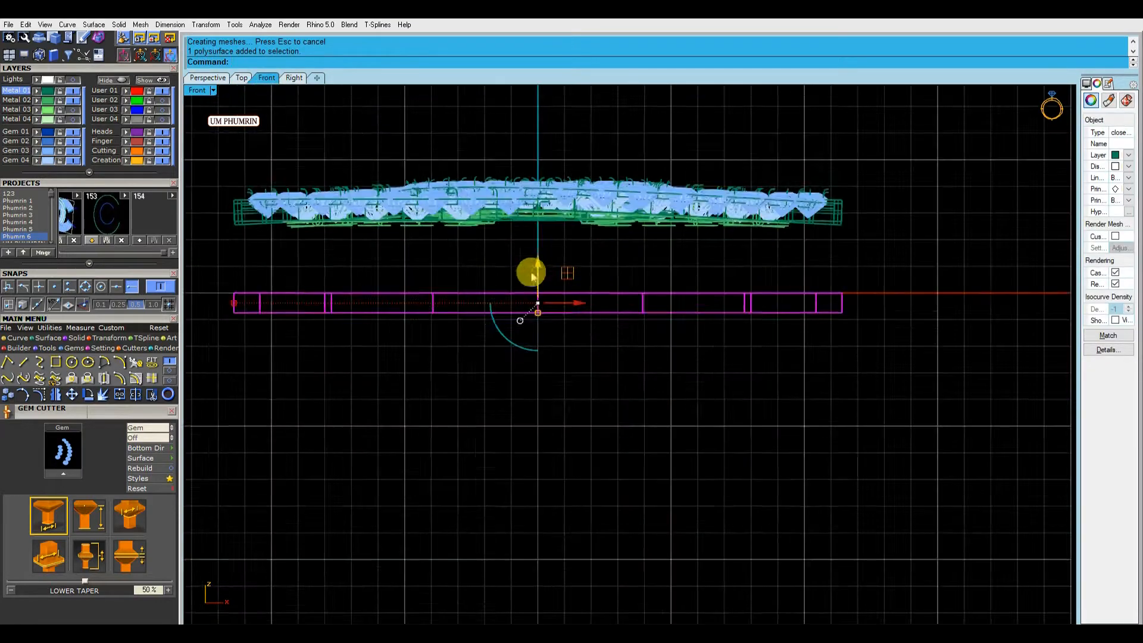
{"action": "left_click_drag", "start_coordinate": [557, 218], "coordinate": [566, 203]}
{"action": "left_click", "coordinate": [539, 199]}
{"action": "type", "text": "-1"}
{"action": "key", "text": "Return"}
{"action": "left_click", "coordinate": [208, 78]}
{"action": "mouse_move", "coordinate": [620, 264]}
{"action": "right_mouse_down"}
{"action": "mouse_move", "coordinate": [781, 341]}
{"action": "mouse_move", "coordinate": [707, 386]}
{"action": "mouse_move", "coordinate": [775, 370]}
{"action": "mouse_move", "coordinate": [834, 306]}
{"action": "mouse_move", "coordinate": [782, 431]}
{"action": "mouse_move", "coordinate": [592, 421]}
{"action": "mouse_move", "coordinate": [676, 541]}
{"action": "mouse_move", "coordinate": [684, 445]}
{"action": "right_mouse_up"}
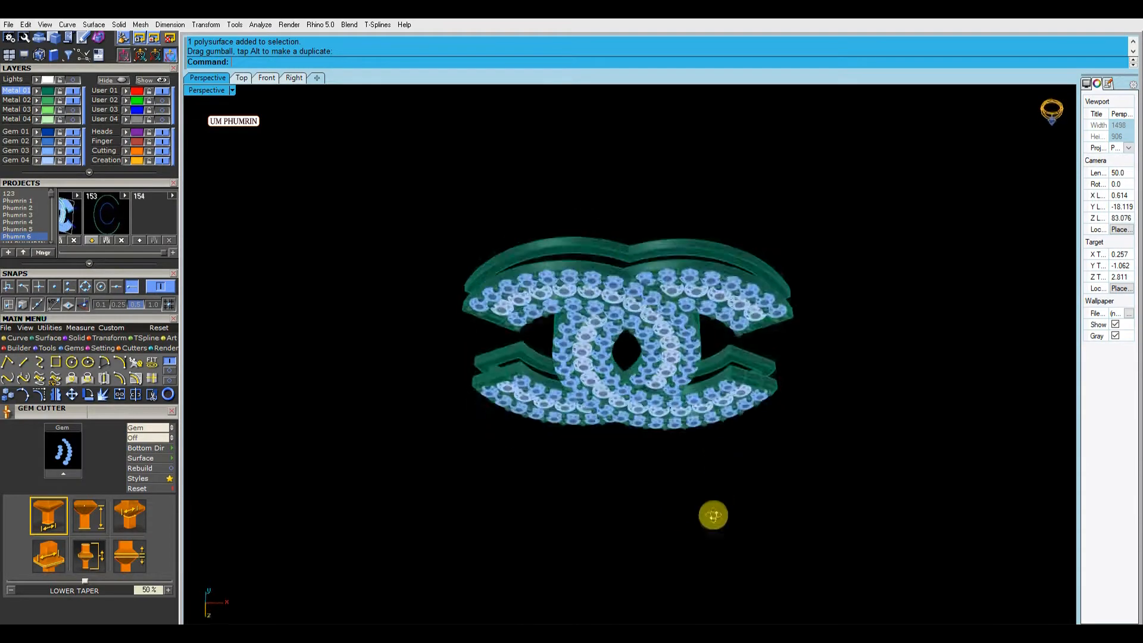
{"action": "scroll", "coordinate": [685, 376], "scroll_direction": "up", "scroll_amount": 3}
{"action": "key", "text": "ctrl+s"}
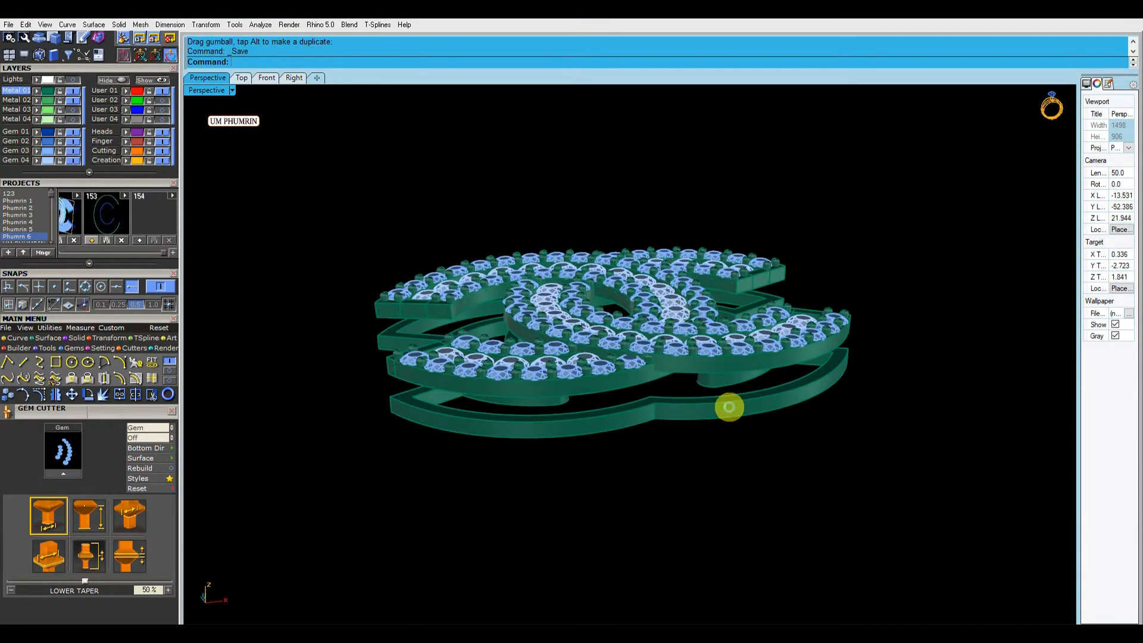
Step: Arrange two frame copies one above the other beneath the pendant, and hide the pendant and one frame
{"action": "left_click", "coordinate": [730, 413]}
{"action": "right_click_drag", "start_coordinate": [730, 413], "coordinate": [610, 262]}
{"action": "left_click", "coordinate": [816, 398]}
{"action": "left_click", "coordinate": [656, 372]}
{"action": "left_click", "coordinate": [384, 257]}
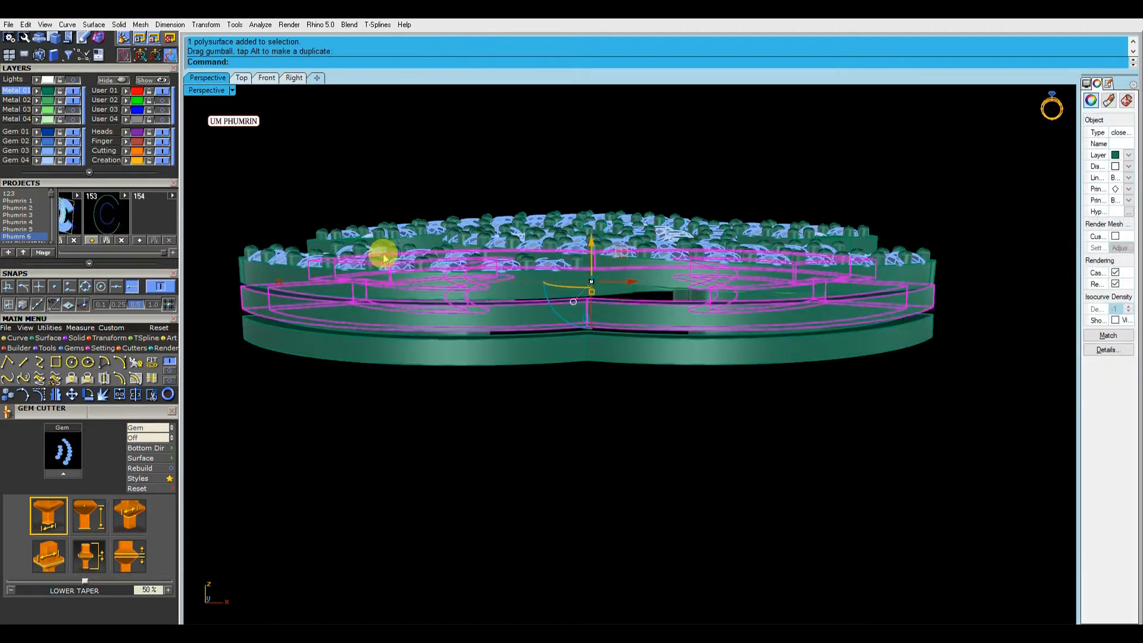
{"action": "left_click", "coordinate": [112, 82]}
{"action": "left_click", "coordinate": [241, 78]}
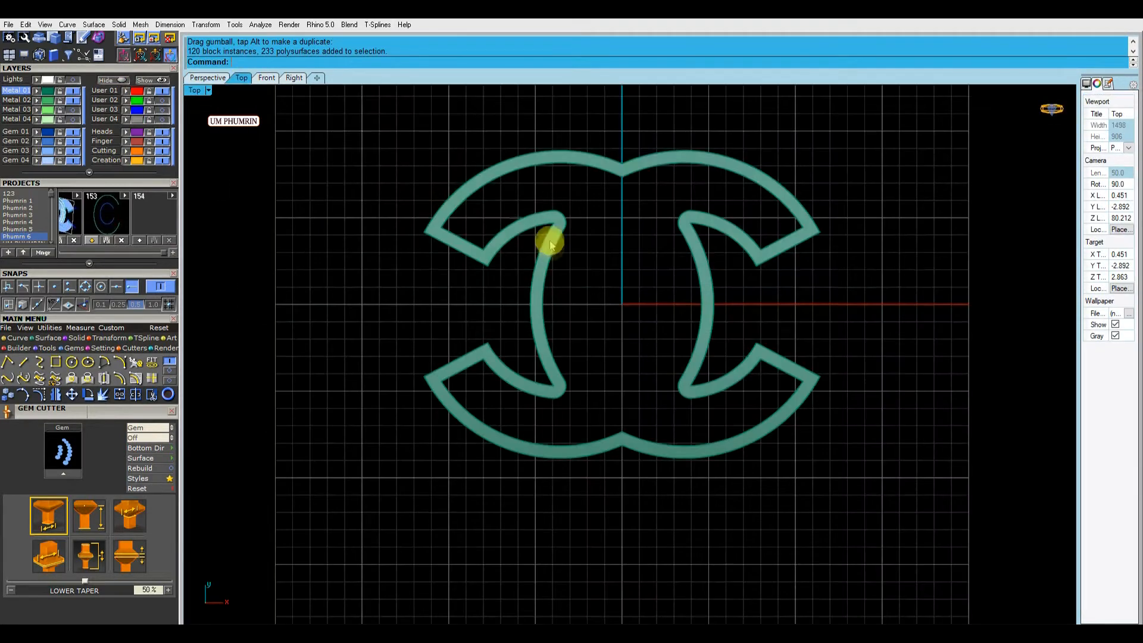
Step: Draw a narrow rectangle 0.7 wide above the frame in the top view and extrude it vertically into a block
{"action": "right_click_drag", "start_coordinate": [584, 119], "coordinate": [587, 174]}
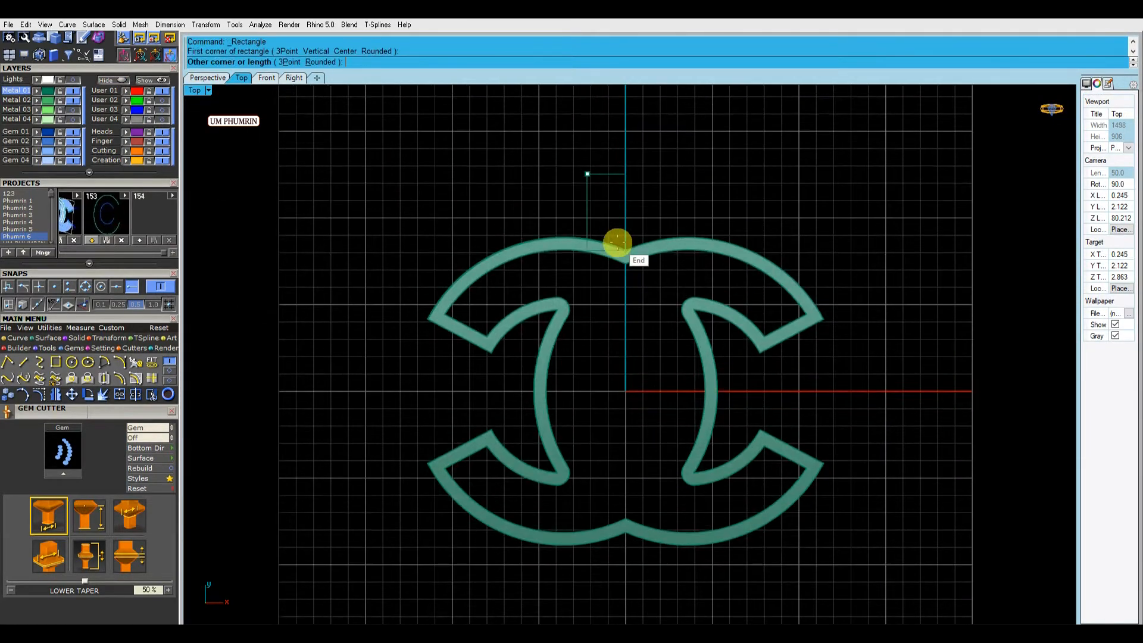
{"action": "scroll", "coordinate": [590, 226], "scroll_direction": "up", "scroll_amount": 3}
{"action": "left_click", "coordinate": [587, 164]}
{"action": "key", "text": "Delete"}
{"action": "right_click", "coordinate": [585, 166]}
{"action": "left_click", "coordinate": [586, 169]}
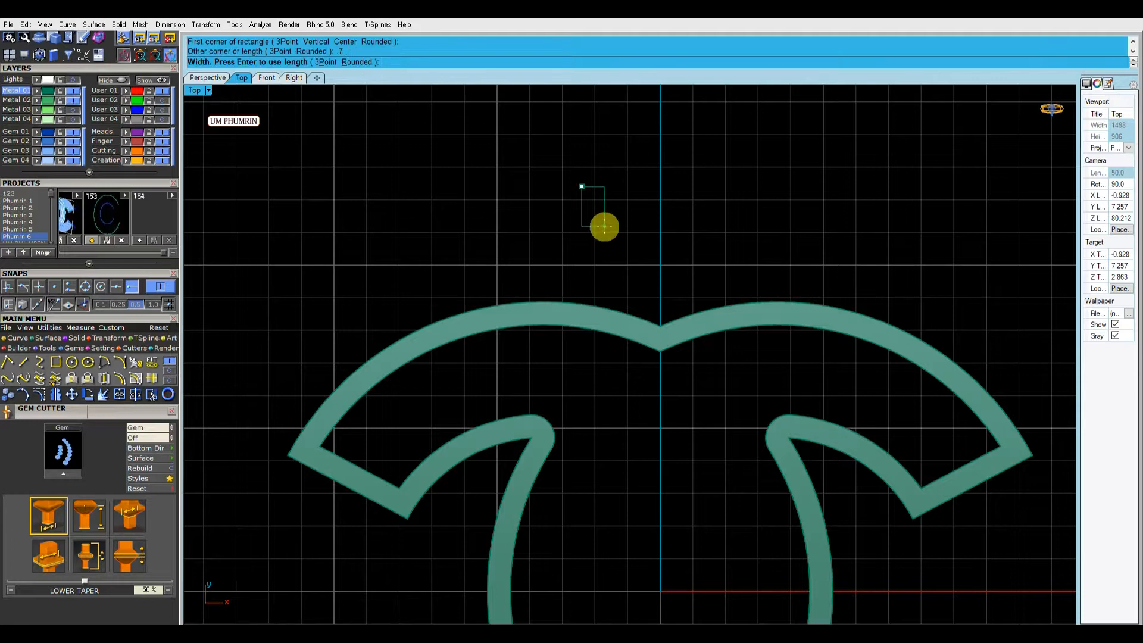
{"action": "left_click", "coordinate": [603, 250]}
{"action": "left_click", "coordinate": [583, 216]}
{"action": "left_click", "coordinate": [266, 78]}
{"action": "left_click_drag", "start_coordinate": [482, 255], "coordinate": [396, 222]}
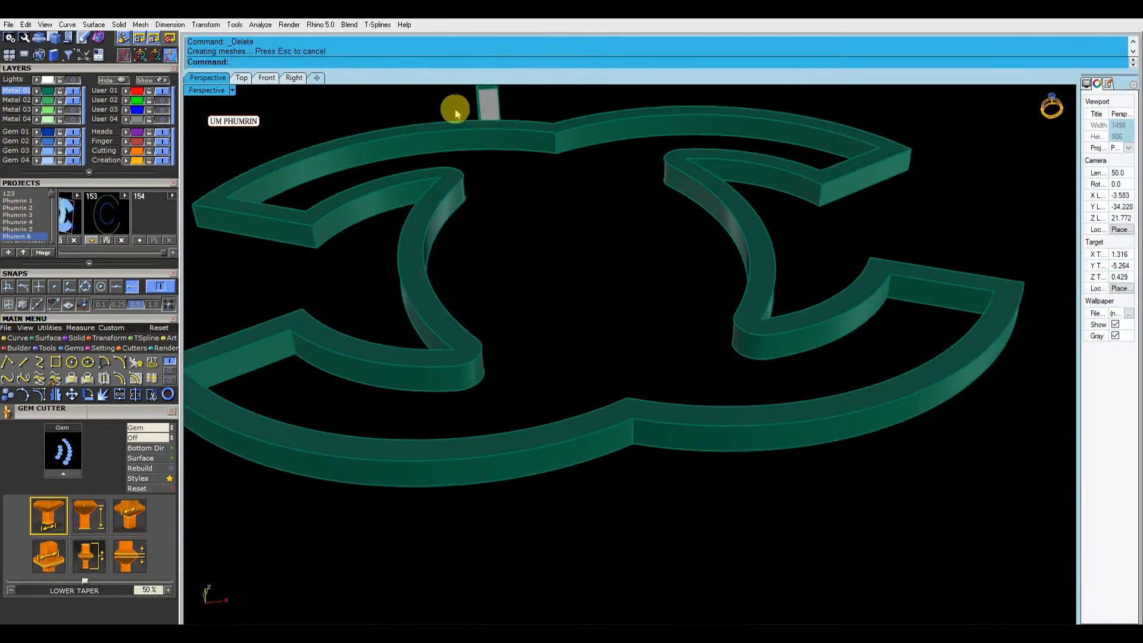
Step: Move the extruded block onto the frame's upper centre junction and centre it on the vertical axis
{"action": "left_click", "coordinate": [242, 78]}
{"action": "left_click", "coordinate": [621, 189]}
{"action": "left_click_drag", "start_coordinate": [620, 189], "coordinate": [667, 325]}
{"action": "scroll", "coordinate": [653, 337], "scroll_direction": "up", "scroll_amount": 10}
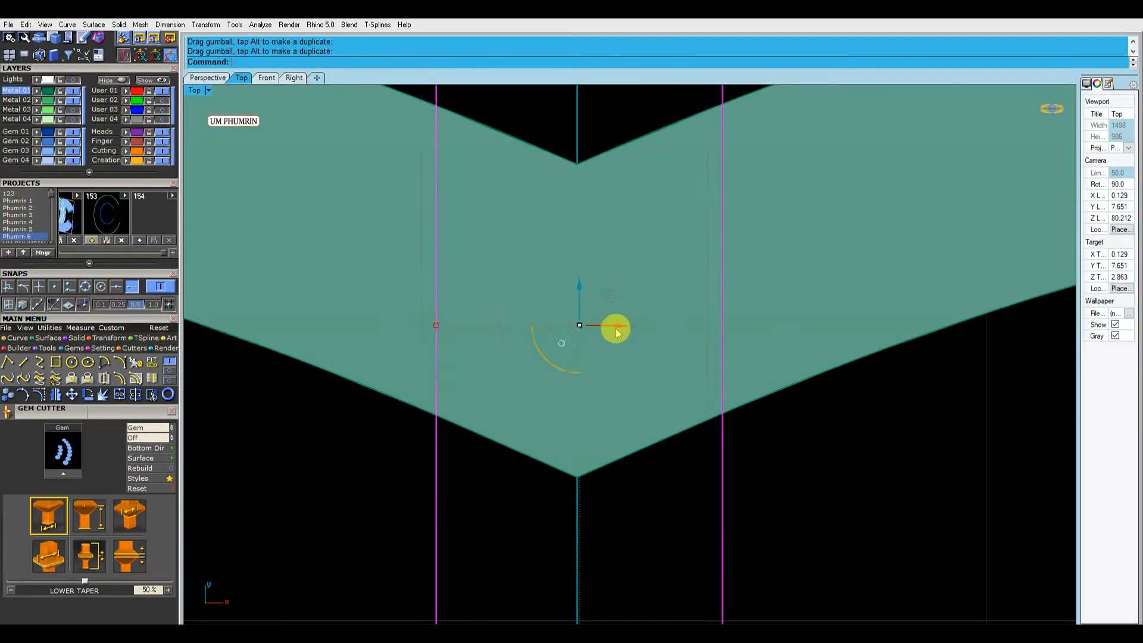
{"action": "scroll", "coordinate": [596, 295], "scroll_direction": "down", "scroll_amount": 3}
{"action": "scroll", "coordinate": [619, 395], "scroll_direction": "up", "scroll_amount": 6}
{"action": "left_click_drag", "start_coordinate": [637, 321], "coordinate": [635, 327]}
{"action": "scroll", "coordinate": [658, 321], "scroll_direction": "down", "scroll_amount": 8}
{"action": "left_click", "coordinate": [207, 78]}
{"action": "right_click_drag", "start_coordinate": [615, 214], "coordinate": [423, 229]}
{"action": "right_click_drag", "start_coordinate": [835, 251], "coordinate": [802, 265], "text": "shift"}
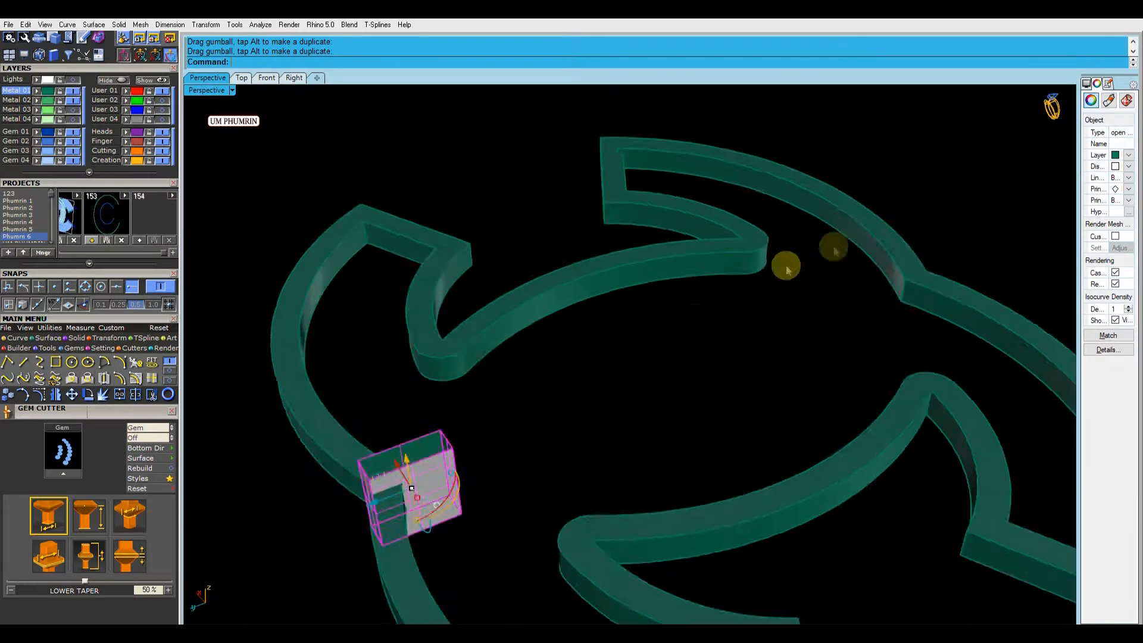
Step: Offset the block's open surfaces by 0.6 with all directions flipped and Solid on, making a closed solid
{"action": "scroll", "coordinate": [695, 333], "scroll_direction": "down", "scroll_amount": 5}
{"action": "left_click_drag", "start_coordinate": [547, 357], "coordinate": [528, 363]}
{"action": "mouse_move", "coordinate": [550, 345]}
{"action": "right_mouse_down"}
{"action": "mouse_move", "coordinate": [620, 278]}
{"action": "mouse_move", "coordinate": [553, 332]}
{"action": "right_mouse_up"}
{"action": "type", "text": "O3"}
{"action": "key", "text": "Return"}
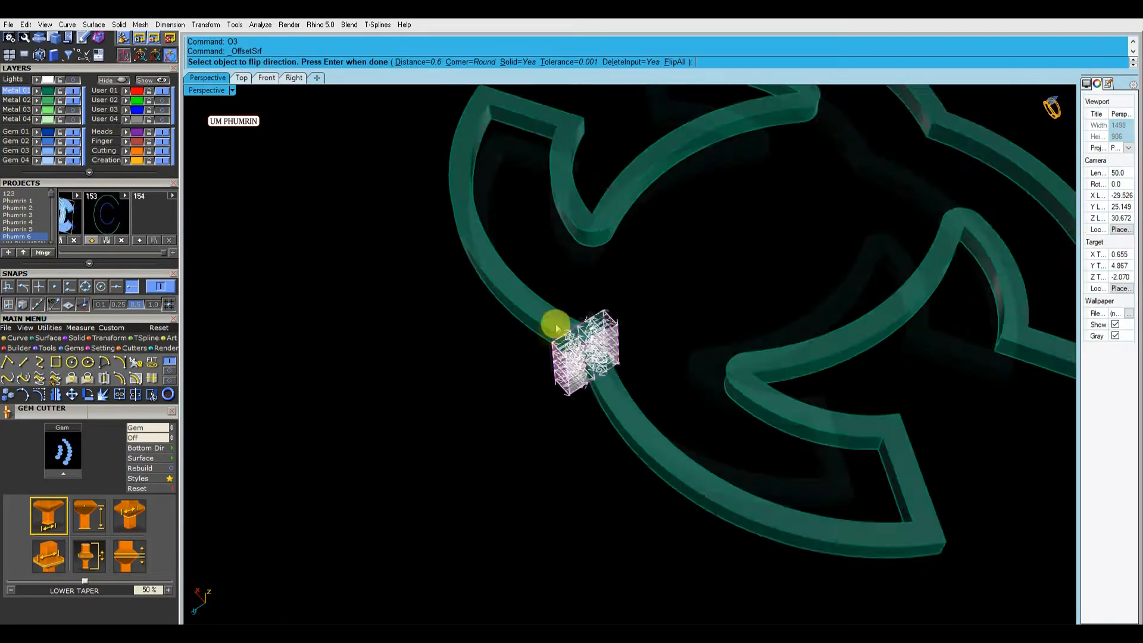
{"action": "scroll", "coordinate": [552, 333], "scroll_direction": "up", "scroll_amount": 5}
{"action": "type", "text": "f"}
{"action": "key", "text": "Return"}
{"action": "key", "text": "Return"}
{"action": "scroll", "coordinate": [643, 288], "scroll_direction": "down", "scroll_amount": 6}
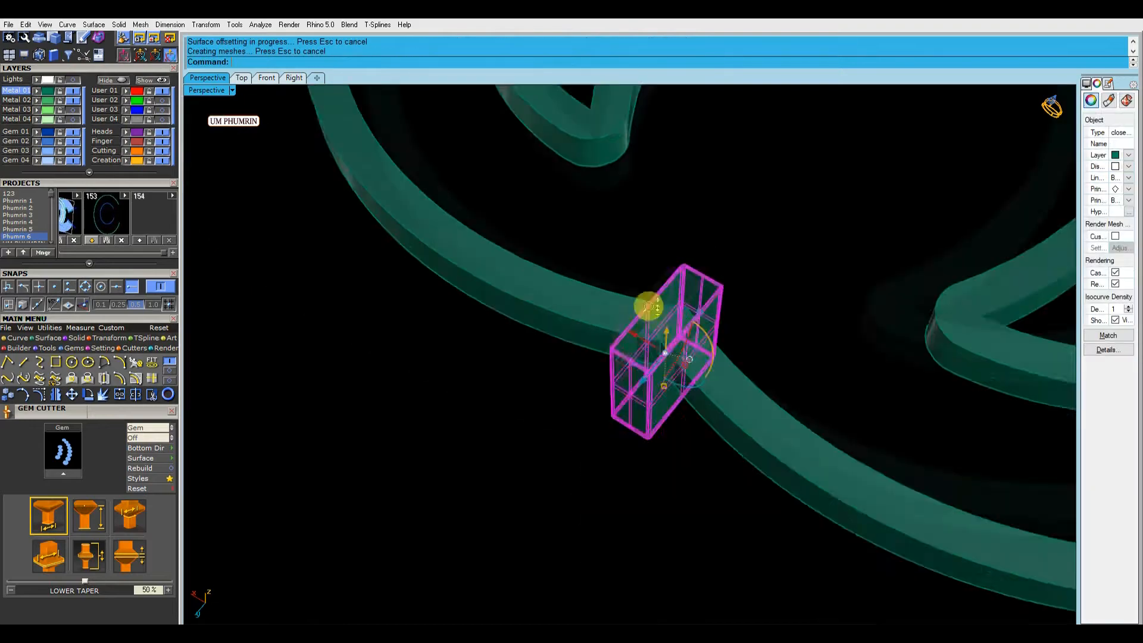
Step: Assign the solid block to the Heads layer and show it in the top view
{"action": "left_click", "coordinate": [241, 78]}
{"action": "left_click", "coordinate": [129, 133]}
{"action": "scroll", "coordinate": [593, 431], "scroll_direction": "down", "scroll_amount": 8}
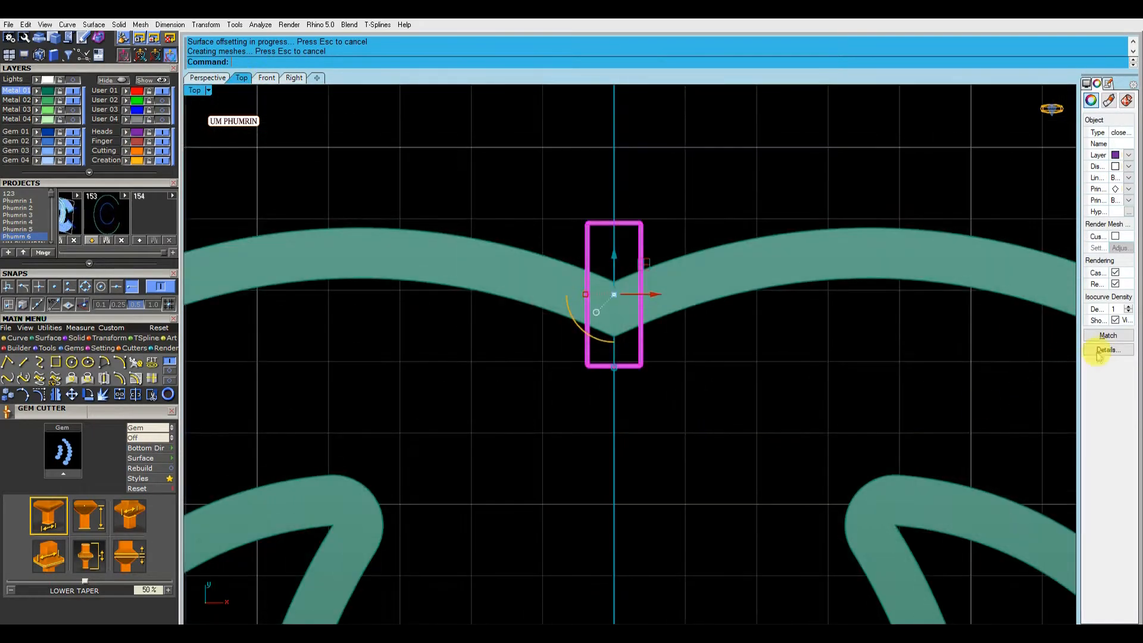
Step: Copy the block to the rounded upper tip of the right inner arc and rotate it diagonally across the frame
{"action": "scroll", "coordinate": [654, 234], "scroll_direction": "down", "scroll_amount": 8}
{"action": "scroll", "coordinate": [673, 254], "scroll_direction": "up", "scroll_amount": 6}
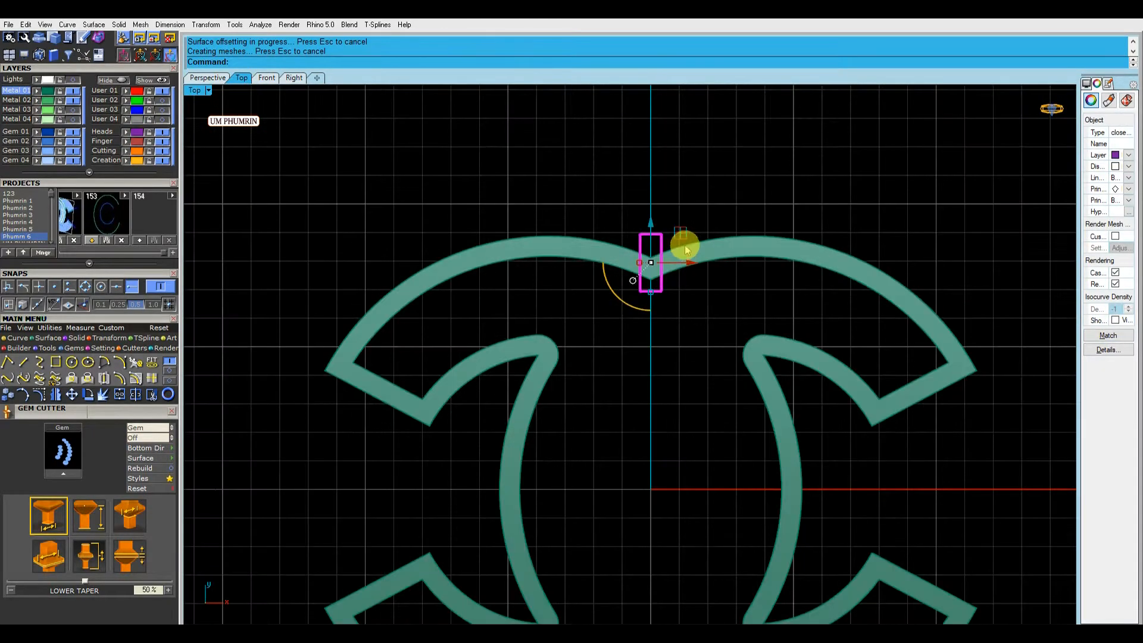
{"action": "right_click_drag", "start_coordinate": [684, 246], "coordinate": [638, 230]}
{"action": "left_click_drag", "start_coordinate": [636, 222], "coordinate": [738, 301], "text": "alt"}
{"action": "scroll", "coordinate": [694, 358], "scroll_direction": "up", "scroll_amount": 2}
{"action": "left_click_drag", "start_coordinate": [681, 365], "coordinate": [723, 370]}
{"action": "scroll", "coordinate": [724, 326], "scroll_direction": "up", "scroll_amount": 6}
{"action": "left_click_drag", "start_coordinate": [688, 285], "coordinate": [663, 281]}
{"action": "scroll", "coordinate": [667, 283], "scroll_direction": "down", "scroll_amount": 3}
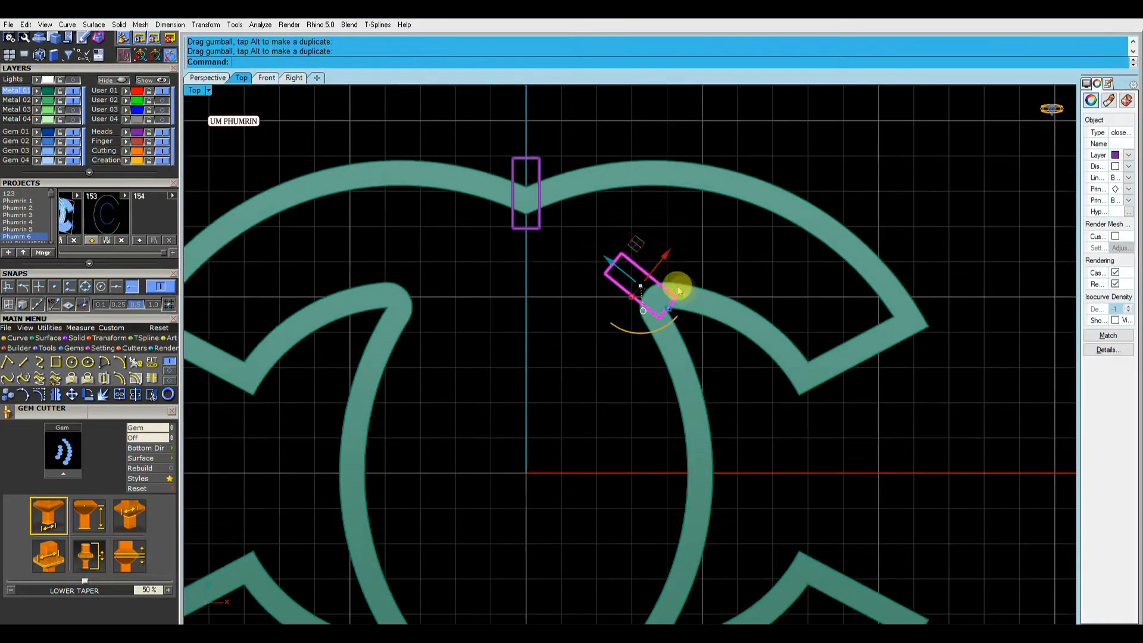
Step: Place another block copy across the middle of the right inner arc, turned horizontal and centred on the horizontal axis
{"action": "left_click_drag", "start_coordinate": [521, 474], "coordinate": [539, 434]}
{"action": "scroll", "coordinate": [538, 434], "scroll_direction": "up", "scroll_amount": 8}
{"action": "left_click_drag", "start_coordinate": [566, 474], "coordinate": [876, 420]}
{"action": "scroll", "coordinate": [577, 416], "scroll_direction": "down", "scroll_amount": 6}
{"action": "scroll", "coordinate": [875, 417], "scroll_direction": "down", "scroll_amount": 6}
{"action": "right_click_drag", "start_coordinate": [840, 418], "coordinate": [713, 420]}
{"action": "left_click_drag", "start_coordinate": [693, 422], "coordinate": [752, 421]}
{"action": "scroll", "coordinate": [810, 425], "scroll_direction": "down", "scroll_amount": 6}
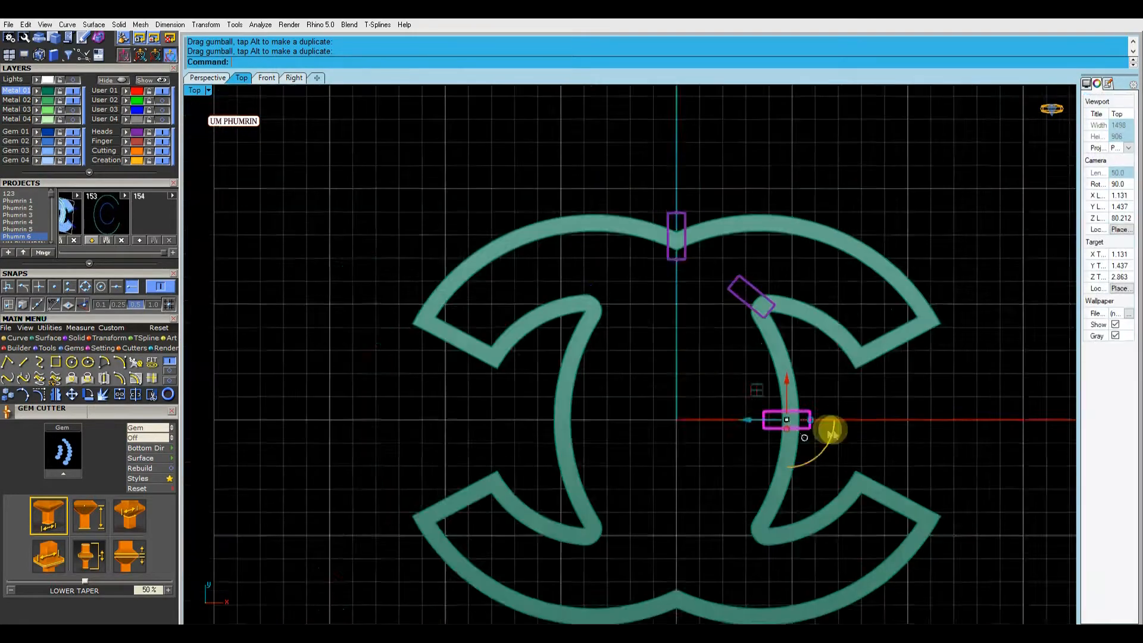
Step: Copy the block to the inner corner of the upper-right frame end and rotate it to follow the end's direction
{"action": "right_click_drag", "start_coordinate": [829, 431], "coordinate": [702, 425]}
{"action": "scroll", "coordinate": [620, 399], "scroll_direction": "up", "scroll_amount": 6}
{"action": "left_click_drag", "start_coordinate": [662, 394], "coordinate": [752, 279], "text": "alt"}
{"action": "right_click_drag", "start_coordinate": [755, 280], "coordinate": [631, 346]}
{"action": "scroll", "coordinate": [648, 365], "scroll_direction": "up", "scroll_amount": 4}
{"action": "left_click", "coordinate": [620, 352]}
{"action": "left_click", "coordinate": [658, 358]}
{"action": "left_click_drag", "start_coordinate": [624, 351], "coordinate": [722, 331]}
{"action": "scroll", "coordinate": [728, 349], "scroll_direction": "up", "scroll_amount": 2}
{"action": "left_click_drag", "start_coordinate": [801, 385], "coordinate": [749, 441]}
{"action": "scroll", "coordinate": [768, 387], "scroll_direction": "up", "scroll_amount": 2}
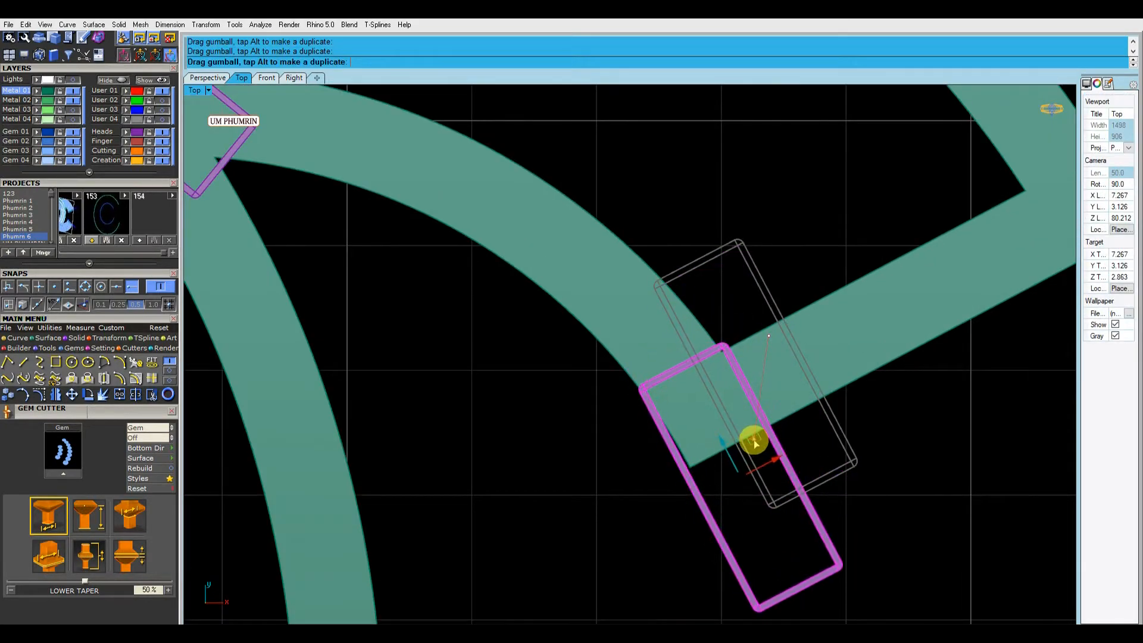
{"action": "scroll", "coordinate": [726, 425], "scroll_direction": "up", "scroll_amount": 2}
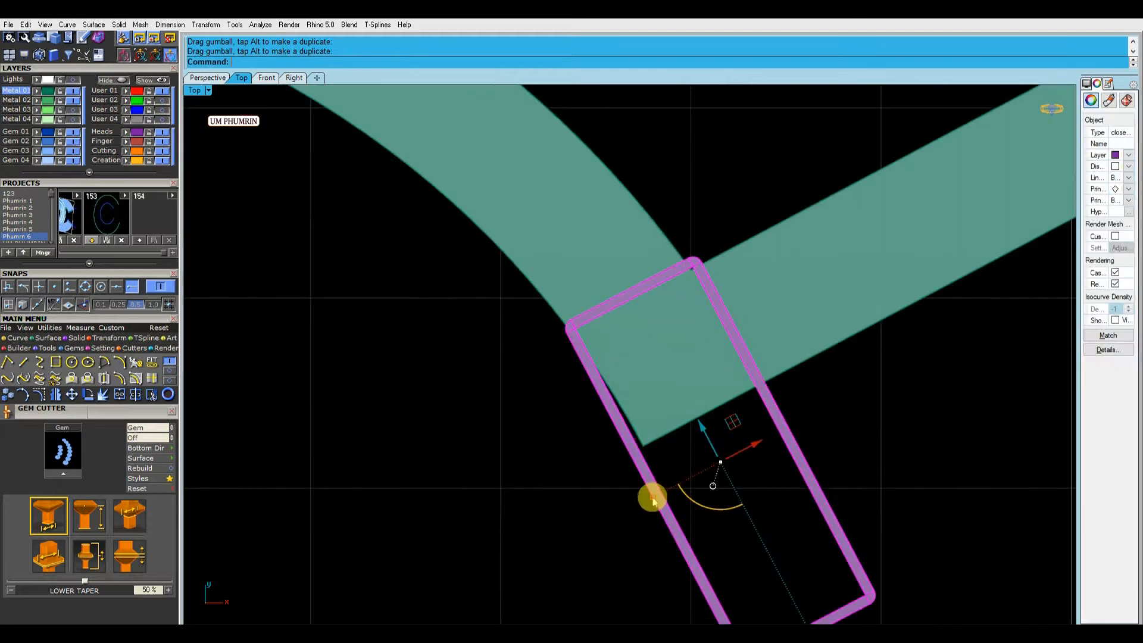
Step: Fine-tune the rotation and position of the block at the upper-right end's inner corner so it covers the corner
{"action": "left_click_drag", "start_coordinate": [653, 499], "coordinate": [633, 506]}
{"action": "right_click_drag", "start_coordinate": [738, 429], "coordinate": [716, 385]}
{"action": "scroll", "coordinate": [713, 388], "scroll_direction": "up", "scroll_amount": 2}
{"action": "left_click_drag", "start_coordinate": [708, 386], "coordinate": [709, 390]}
{"action": "left_click_drag", "start_coordinate": [668, 462], "coordinate": [671, 464]}
{"action": "left_click_drag", "start_coordinate": [707, 385], "coordinate": [709, 390]}
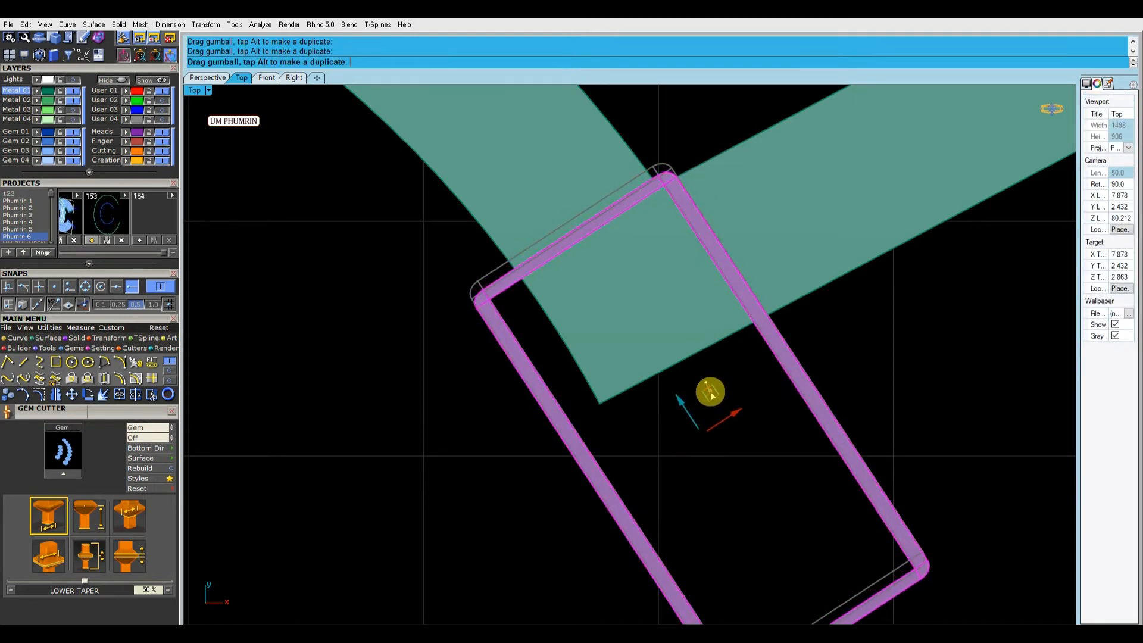
{"action": "left_click_drag", "start_coordinate": [696, 481], "coordinate": [691, 479]}
{"action": "left_click_drag", "start_coordinate": [716, 398], "coordinate": [700, 403]}
{"action": "scroll", "coordinate": [701, 403], "scroll_direction": "down", "scroll_amount": 14}
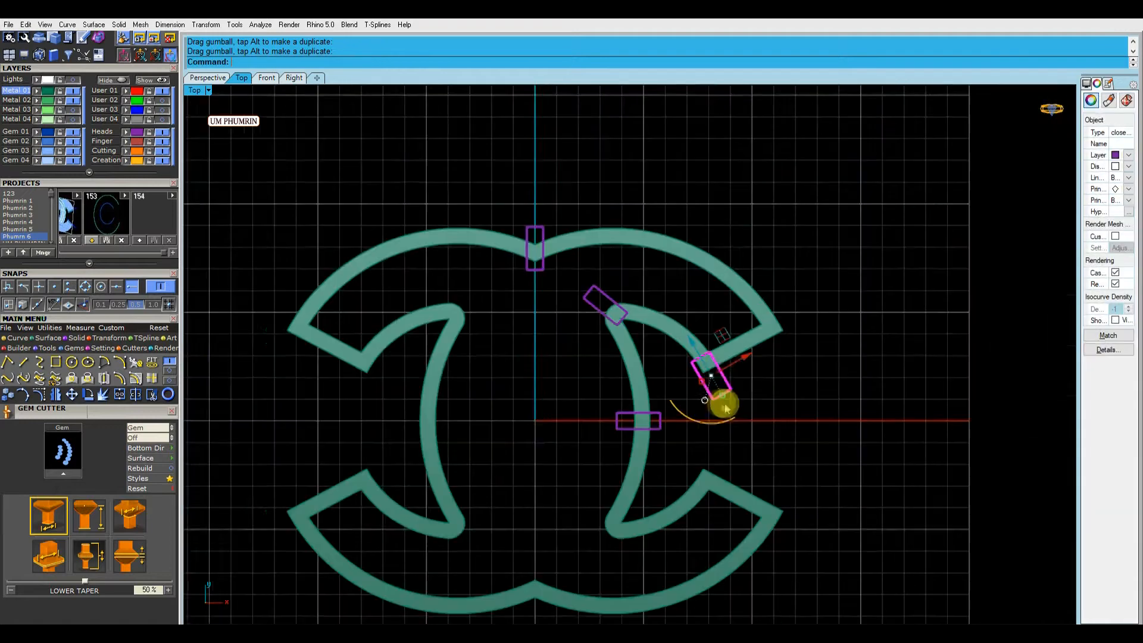
Step: Duplicate the inner-corner block onto the outer corner of the upper-right frame end
{"action": "scroll", "coordinate": [700, 364], "scroll_direction": "up", "scroll_amount": 5}
{"action": "left_click", "coordinate": [772, 375]}
{"action": "left_click", "coordinate": [657, 363]}
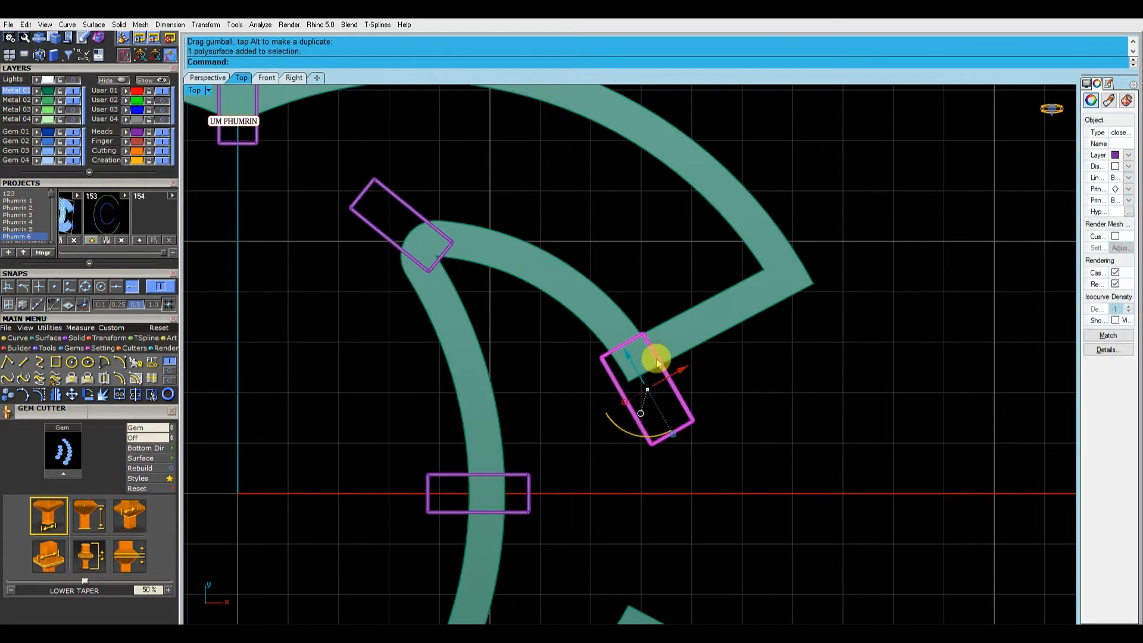
{"action": "scroll", "coordinate": [803, 291], "scroll_direction": "up", "scroll_amount": 3}
{"action": "left_click_drag", "start_coordinate": [747, 347], "coordinate": [790, 314]}
{"action": "scroll", "coordinate": [792, 313], "scroll_direction": "down", "scroll_amount": 10}
{"action": "right_click_drag", "start_coordinate": [796, 322], "coordinate": [807, 373]}
Step: Copy a block onto the upper-right outer arc and rotate it to cross the frame squarely
{"action": "left_click", "coordinate": [854, 327]}
{"action": "left_click", "coordinate": [430, 253]}
{"action": "left_click_drag", "start_coordinate": [450, 218], "coordinate": [666, 209]}
{"action": "key", "text": "alt"}
{"action": "mouse_move", "coordinate": [625, 280]}
{"action": "left_mouse_down"}
{"action": "mouse_move", "coordinate": [583, 276]}
{"action": "mouse_move", "coordinate": [616, 268]}
{"action": "left_mouse_up"}
{"action": "scroll", "coordinate": [684, 220], "scroll_direction": "down", "scroll_amount": 6}
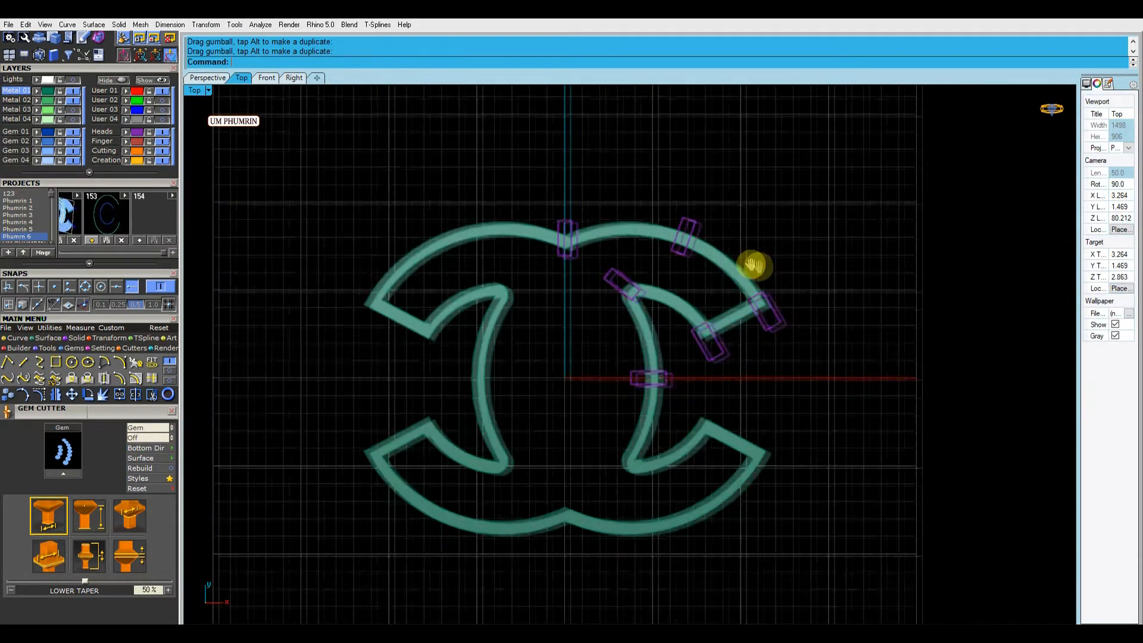
Step: Mirror the right-hand blocks across the Y axis onto the left half of the frame
{"action": "left_click_drag", "start_coordinate": [587, 199], "coordinate": [767, 324]}
{"action": "left_click_drag", "start_coordinate": [451, 177], "coordinate": [794, 322]}
{"action": "key", "text": "ctrl+m"}
Step: Mirror the upper blocks about the horizontal axis through origin 0 onto the lower half of the frame
{"action": "left_click_drag", "start_coordinate": [424, 165], "coordinate": [587, 246]}
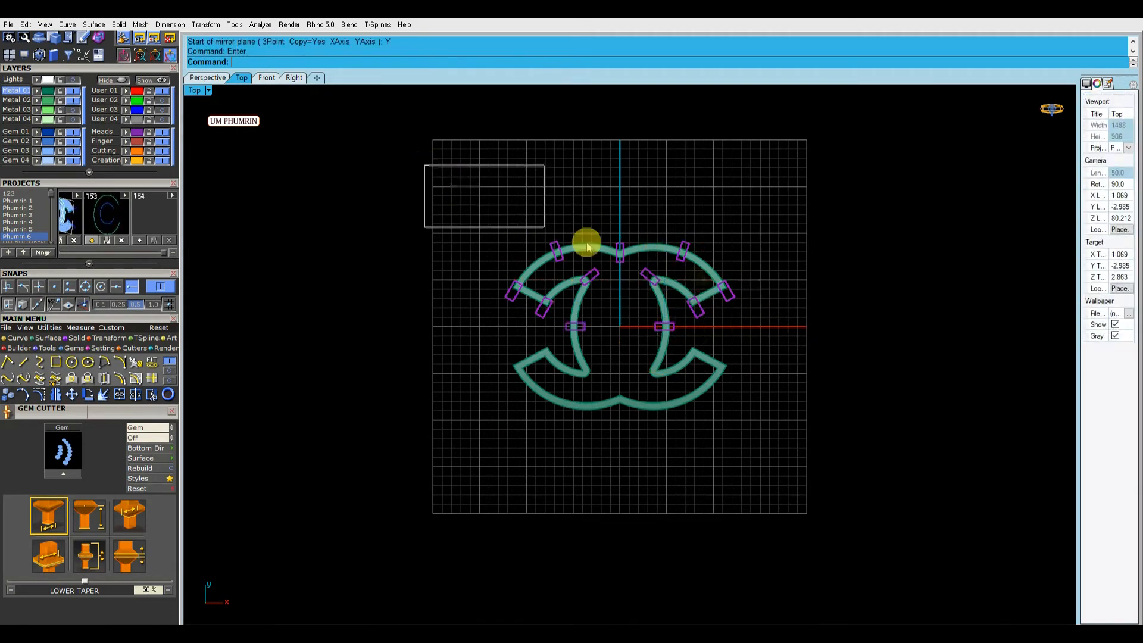
{"action": "left_click_drag", "start_coordinate": [813, 323], "coordinate": [813, 323]}
{"action": "right_click_drag", "start_coordinate": [785, 319], "coordinate": [808, 352]}
{"action": "key", "text": "ctrl+m"}
{"action": "type", "text": "0"}
{"action": "key", "text": "Return"}
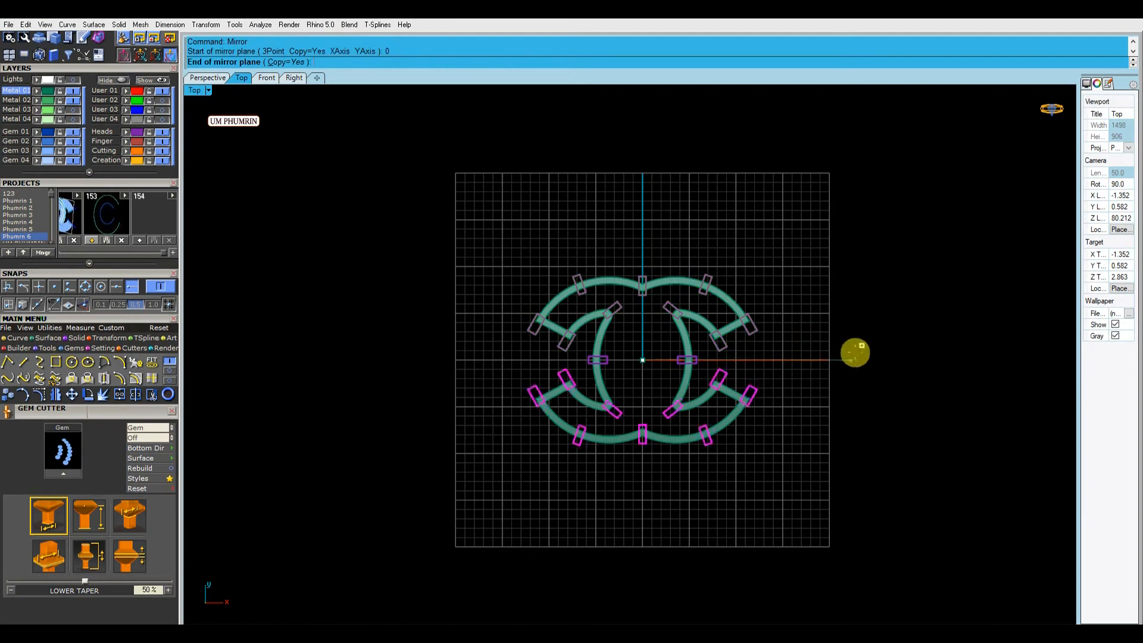
{"action": "left_click", "coordinate": [728, 412]}
Step: Cut the upper frame copy into separate pieces with all the blocks using a Boolean operation that deletes the blocks
{"action": "left_click", "coordinate": [208, 79]}
{"action": "scroll", "coordinate": [744, 268], "scroll_direction": "down", "scroll_amount": 5}
{"action": "right_click_drag", "start_coordinate": [742, 381], "coordinate": [769, 412]}
{"action": "left_click", "coordinate": [140, 132]}
{"action": "right_click", "coordinate": [566, 258]}
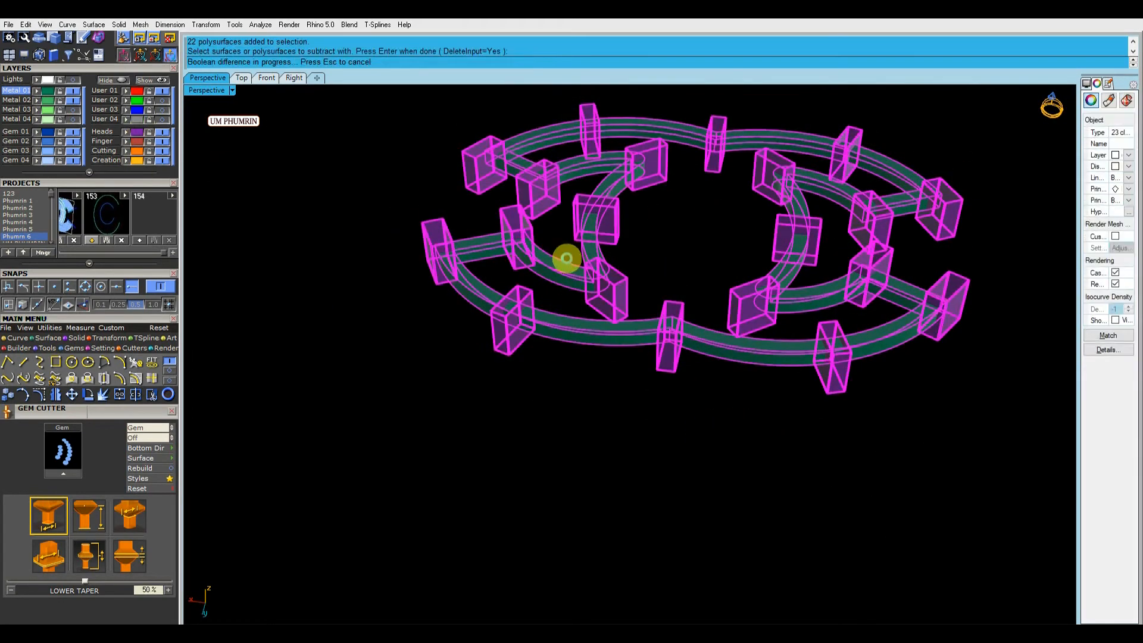
Step: Delete the long frame segments between the small post pieces in the upper half
{"action": "left_click", "coordinate": [242, 81]}
{"action": "scroll", "coordinate": [640, 313], "scroll_direction": "up", "scroll_amount": 6}
{"action": "left_click", "coordinate": [601, 290]}
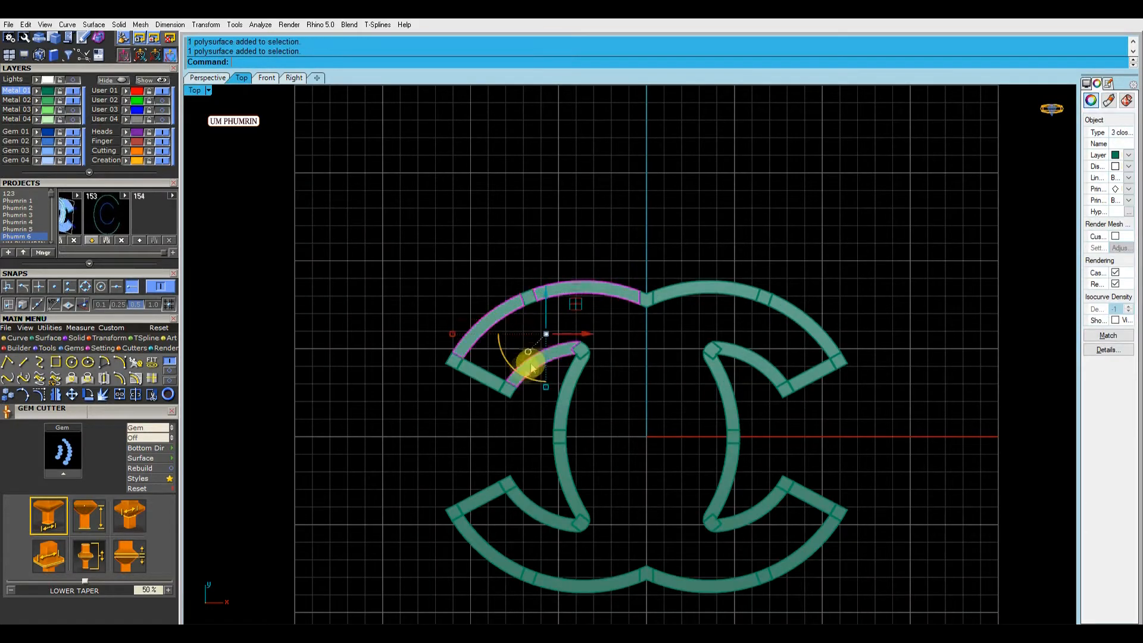
{"action": "key", "text": "Delete"}
{"action": "left_click", "coordinate": [717, 377]}
{"action": "key", "text": "Delete"}
{"action": "left_click", "coordinate": [819, 334]}
{"action": "key", "text": "Delete"}
{"action": "left_click", "coordinate": [728, 293]}
{"action": "key", "text": "Delete"}
Step: Delete all pieces in the lower half and the left-side posts, keeping the centre and right-side posts
{"action": "scroll", "coordinate": [735, 339], "scroll_direction": "down", "scroll_amount": 6}
{"action": "left_click_drag", "start_coordinate": [883, 515], "coordinate": [480, 362]}
{"action": "key", "text": "Delete"}
{"action": "scroll", "coordinate": [663, 381], "scroll_direction": "up", "scroll_amount": 6}
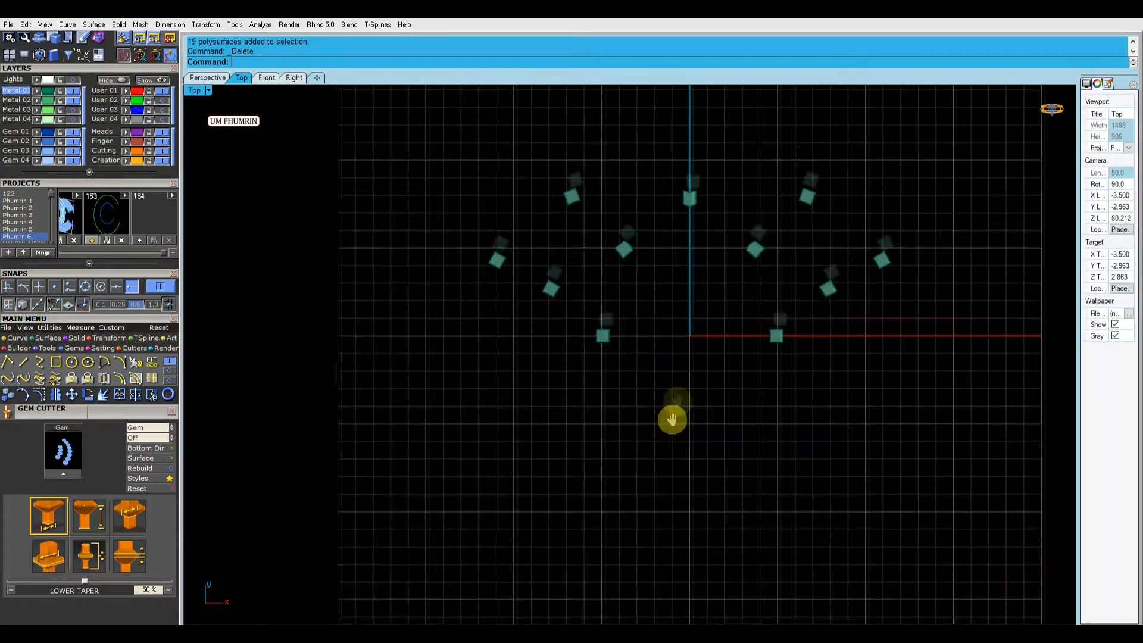
{"action": "right_click_drag", "start_coordinate": [678, 396], "coordinate": [669, 439]}
{"action": "left_click_drag", "start_coordinate": [429, 187], "coordinate": [430, 187]}
{"action": "key", "text": "Delete"}
Step: Fillet the vertical edges of the right-side posts one after another with a 0.15 radius
{"action": "left_click", "coordinate": [207, 77]}
{"action": "right_click_drag", "start_coordinate": [656, 285], "coordinate": [602, 339]}
{"action": "type", "text": "Fe"}
{"action": "key", "text": "Return"}
{"action": "scroll", "coordinate": [592, 364], "scroll_direction": "up", "scroll_amount": 6}
{"action": "left_click_drag", "start_coordinate": [635, 362], "coordinate": [456, 365]}
{"action": "key", "text": "Return"}
{"action": "key", "text": "Return"}
{"action": "left_click_drag", "start_coordinate": [427, 294], "coordinate": [394, 293]}
{"action": "key", "text": "Return"}
{"action": "key", "text": "Return"}
{"action": "right_click_drag", "start_coordinate": [380, 319], "coordinate": [510, 301], "text": "shift"}
{"action": "key", "text": "Return"}
{"action": "left_click_drag", "start_coordinate": [468, 309], "coordinate": [322, 300]}
{"action": "key", "text": "Return"}
{"action": "key", "text": "Return"}
{"action": "right_click_drag", "start_coordinate": [676, 298], "coordinate": [541, 299], "text": "shift"}
{"action": "key", "text": "Return"}
{"action": "key", "text": "Return"}
{"action": "right_click_drag", "start_coordinate": [739, 298], "coordinate": [686, 294], "text": "shift"}
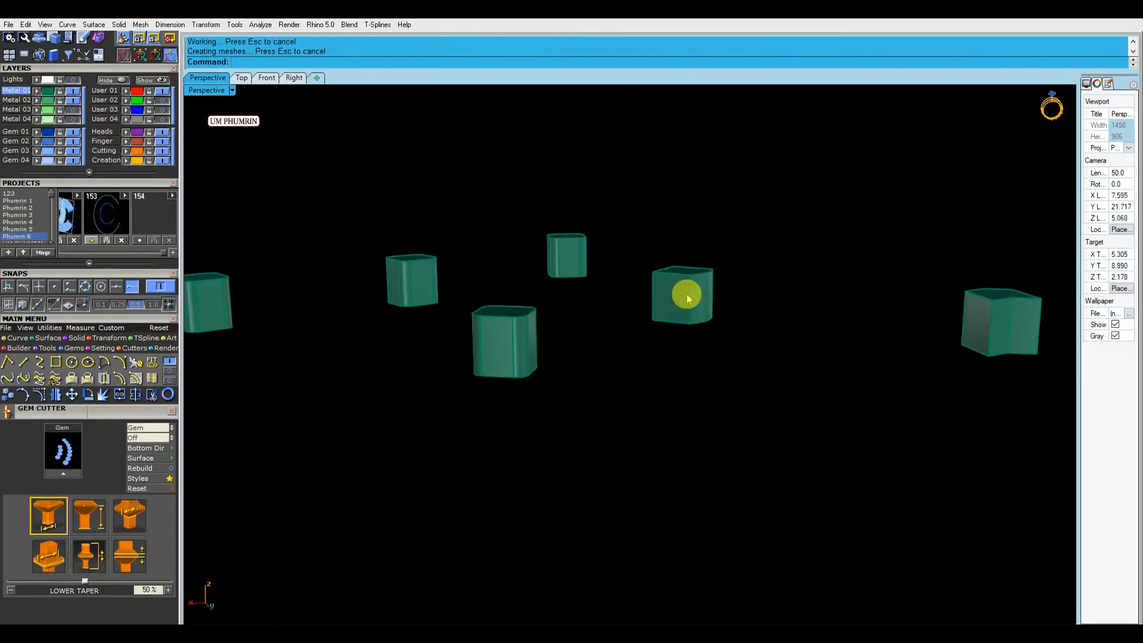
Step: Fillet the outer vertical edges of the remaining side post and the V-notched centre post with a 0.15 radius
{"action": "scroll", "coordinate": [659, 292], "scroll_direction": "up", "scroll_amount": 4}
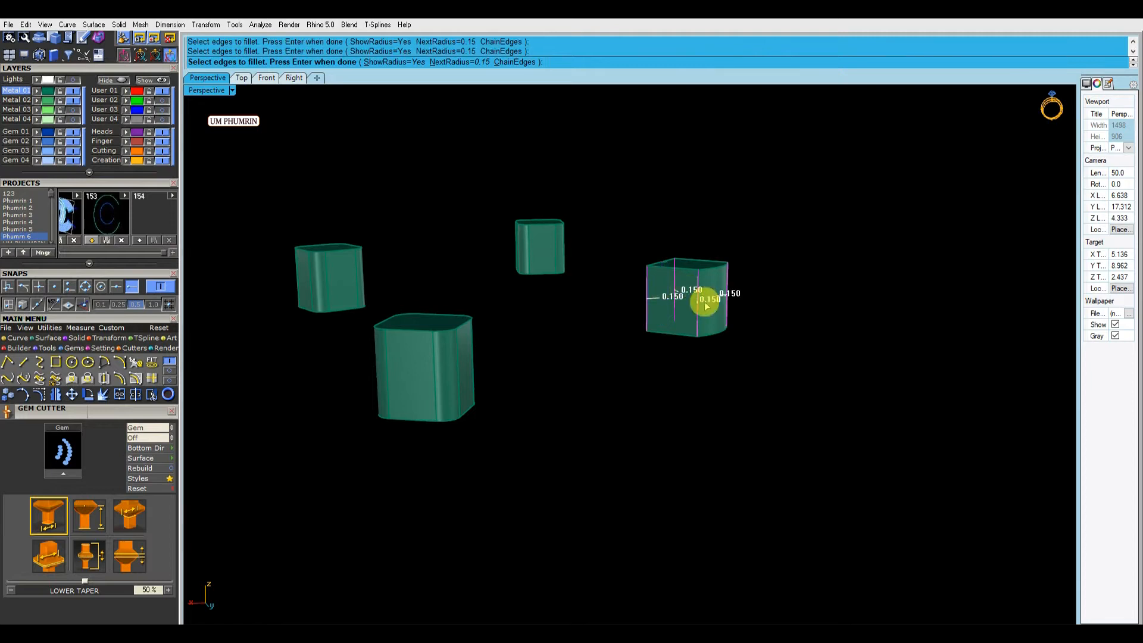
{"action": "key", "text": "Return"}
{"action": "scroll", "coordinate": [586, 314], "scroll_direction": "down", "scroll_amount": 3}
{"action": "key", "text": "Return"}
{"action": "scroll", "coordinate": [834, 291], "scroll_direction": "up", "scroll_amount": 4}
{"action": "right_click_drag", "start_coordinate": [833, 291], "coordinate": [714, 305]}
{"action": "key", "text": "Return"}
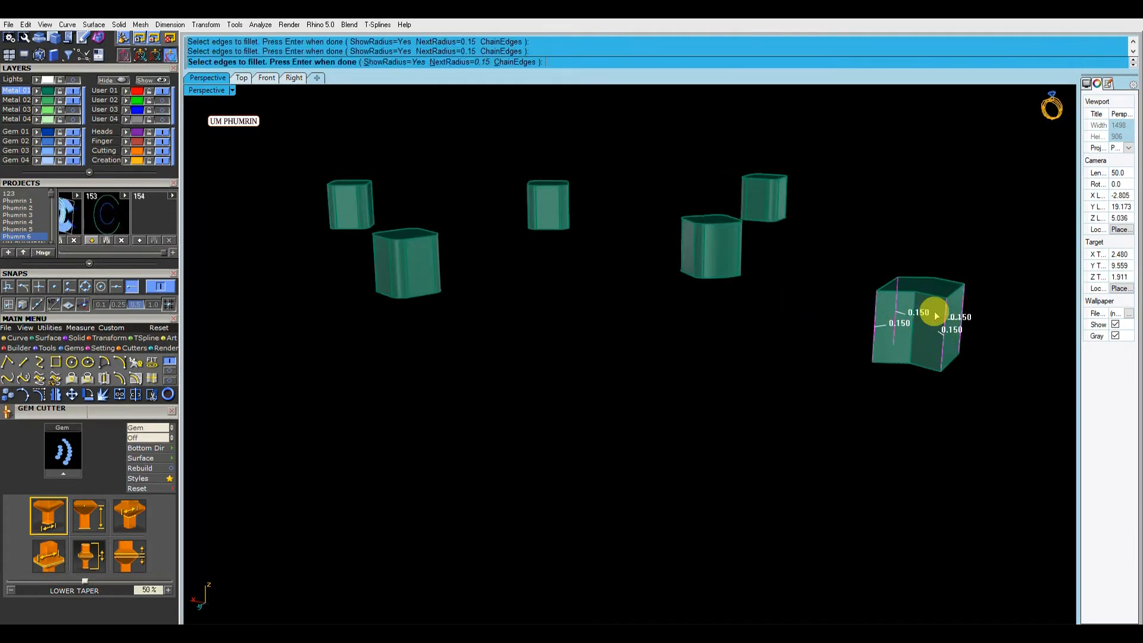
{"action": "key", "text": "Return"}
{"action": "key", "text": "Return"}
Step: Show all hidden objects and check how the posts fit between the pendant and the backing frame
{"action": "scroll", "coordinate": [872, 358], "scroll_direction": "down", "scroll_amount": 6}
{"action": "left_click", "coordinate": [159, 82]}
{"action": "right_click_drag", "start_coordinate": [849, 337], "coordinate": [691, 383]}
{"action": "scroll", "coordinate": [651, 321], "scroll_direction": "up", "scroll_amount": 6}
{"action": "right_click", "coordinate": [706, 371]}
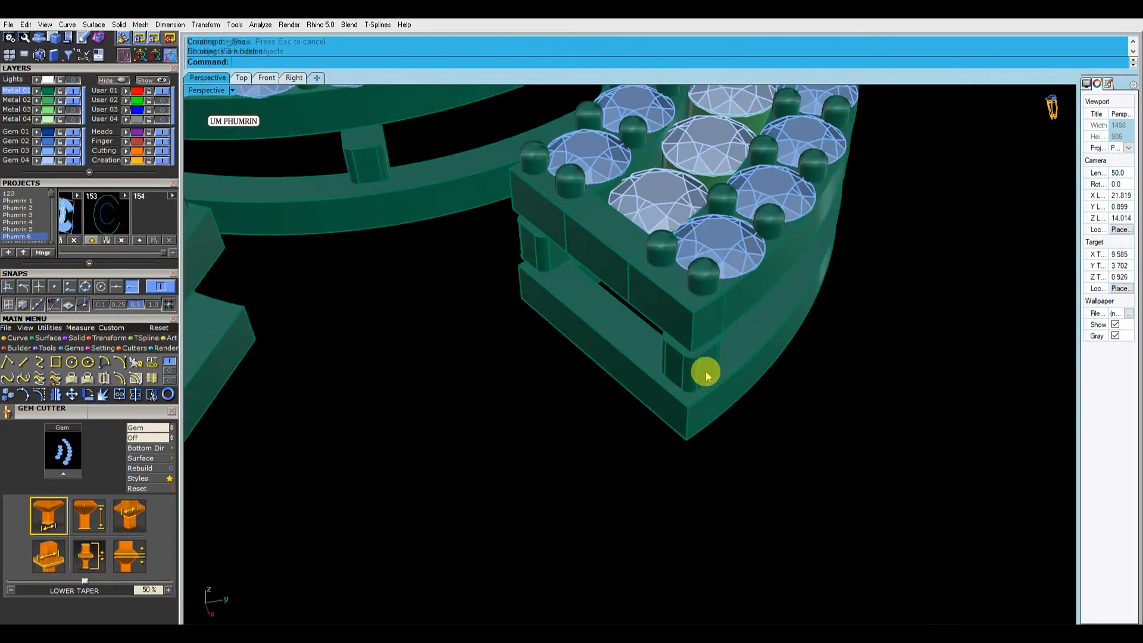
{"action": "scroll", "coordinate": [692, 335], "scroll_direction": "down", "scroll_amount": 9}
{"action": "right_click_drag", "start_coordinate": [715, 394], "coordinate": [787, 348]}
{"action": "scroll", "coordinate": [582, 340], "scroll_direction": "up", "scroll_amount": 4}
{"action": "right_click_drag", "start_coordinate": [582, 341], "coordinate": [720, 316]}
{"action": "scroll", "coordinate": [684, 282], "scroll_direction": "up", "scroll_amount": 4}
Step: Stretch the middle post on the right inner arc vertically to span from the backing frame to the pendant's underside
{"action": "left_click", "coordinate": [676, 276]}
{"action": "right_click_drag", "start_coordinate": [679, 279], "coordinate": [700, 254]}
{"action": "left_click_drag", "start_coordinate": [670, 306], "coordinate": [677, 331]}
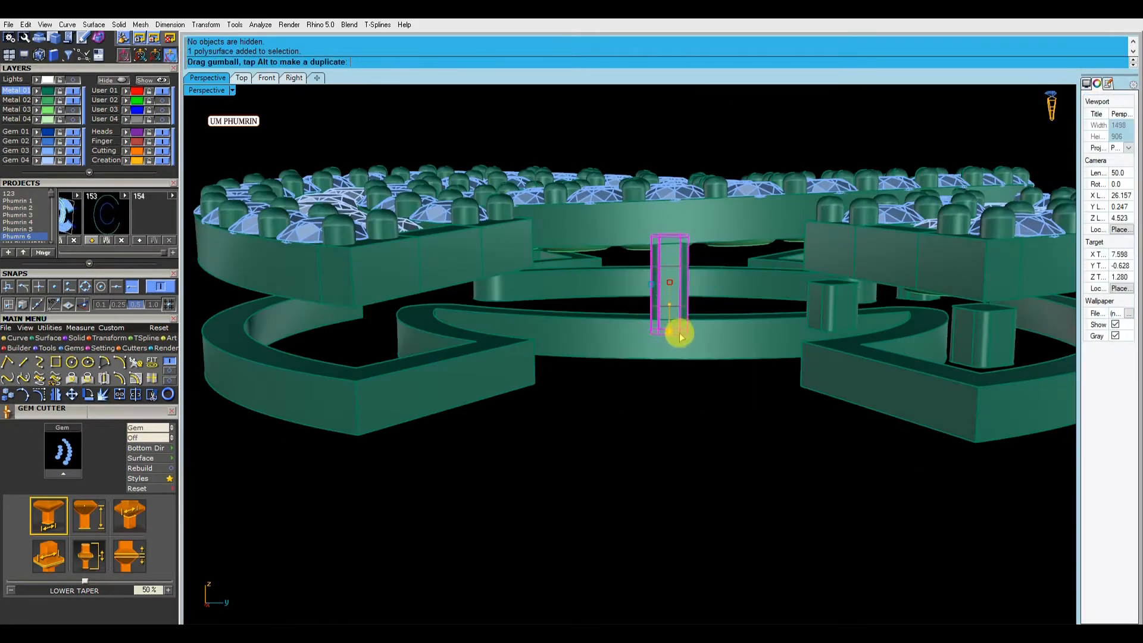
{"action": "scroll", "coordinate": [671, 278], "scroll_direction": "up", "scroll_amount": 5}
{"action": "left_click_drag", "start_coordinate": [668, 267], "coordinate": [681, 260]}
{"action": "right_click_drag", "start_coordinate": [682, 263], "coordinate": [683, 413]}
{"action": "left_click", "coordinate": [683, 413]}
{"action": "right_click_drag", "start_coordinate": [682, 413], "coordinate": [601, 249]}
{"action": "scroll", "coordinate": [595, 298], "scroll_direction": "down", "scroll_amount": 8}
Step: Select only the connecting posts, excluding the pendant parts and gems, and assign them to the Creation layer
{"action": "left_click_drag", "start_coordinate": [674, 316], "coordinate": [646, 293]}
{"action": "right_click_drag", "start_coordinate": [666, 309], "coordinate": [753, 454]}
{"action": "left_click", "coordinate": [682, 405], "text": "ctrl"}
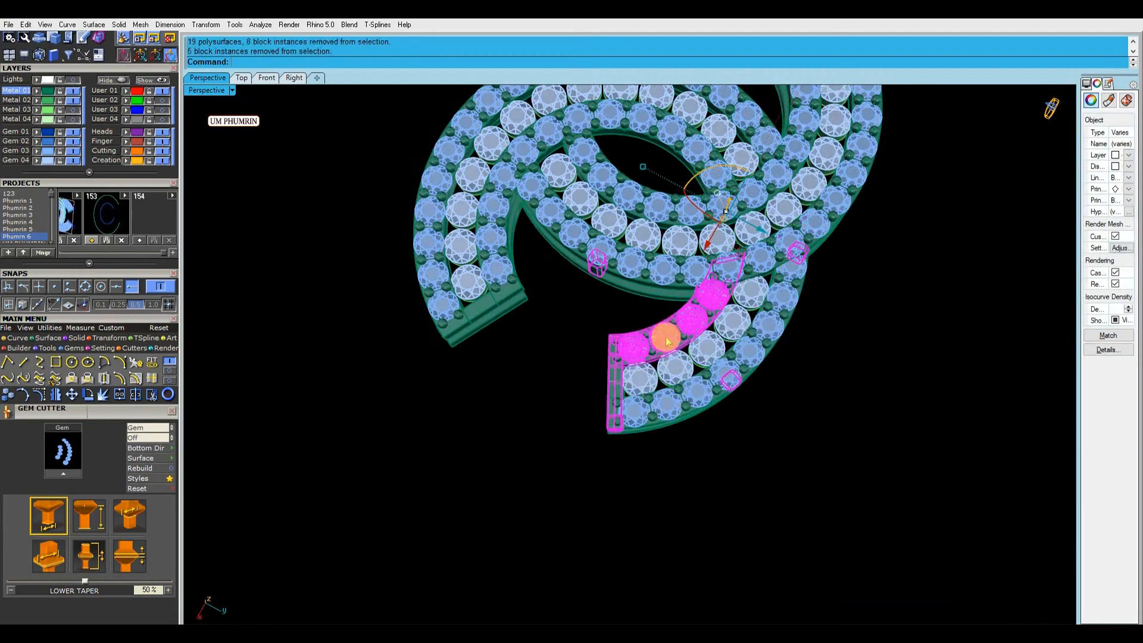
{"action": "right_click_drag", "start_coordinate": [680, 334], "coordinate": [540, 322]}
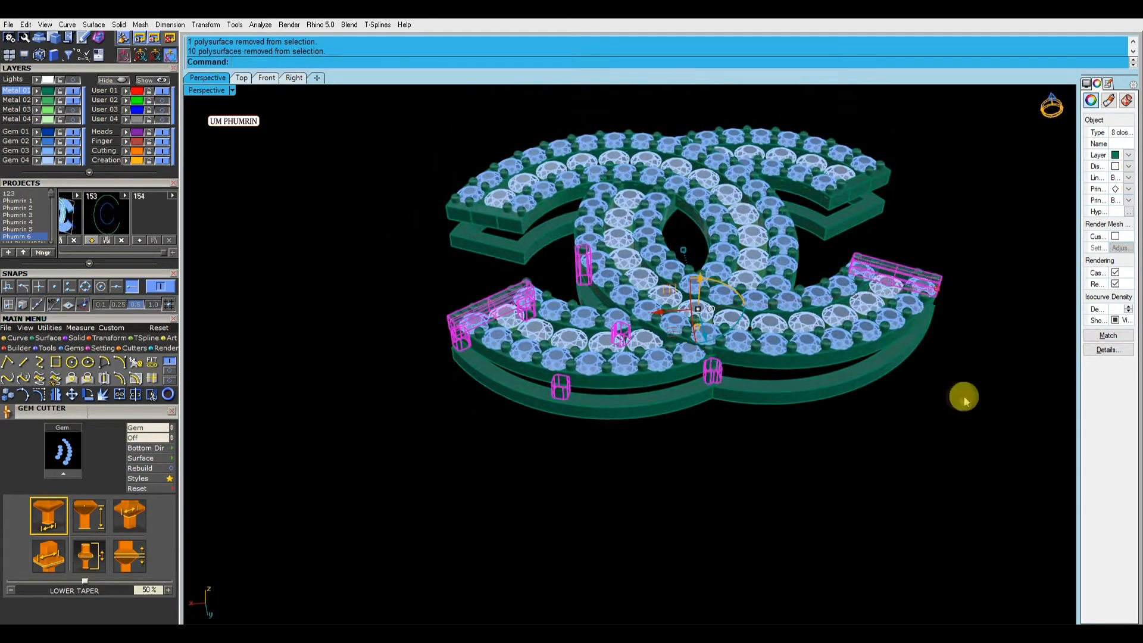
{"action": "left_click_drag", "start_coordinate": [963, 396], "coordinate": [857, 249], "text": "ctrl"}
{"action": "right_click_drag", "start_coordinate": [858, 249], "coordinate": [769, 413]}
{"action": "right_click_drag", "start_coordinate": [448, 388], "coordinate": [487, 363]}
{"action": "left_click", "coordinate": [488, 464], "text": "ctrl"}
{"action": "right_click_drag", "start_coordinate": [490, 462], "coordinate": [489, 316]}
{"action": "left_click", "coordinate": [128, 160]}
Step: Stretch the post at the frame end's outer corner vertically to bridge the backing frame and the pendant
{"action": "right_click_drag", "start_coordinate": [411, 476], "coordinate": [470, 405]}
{"action": "left_click", "coordinate": [453, 462]}
{"action": "scroll", "coordinate": [518, 345], "scroll_direction": "up", "scroll_amount": 10}
{"action": "left_click", "coordinate": [518, 344]}
{"action": "right_click_drag", "start_coordinate": [518, 344], "coordinate": [516, 316]}
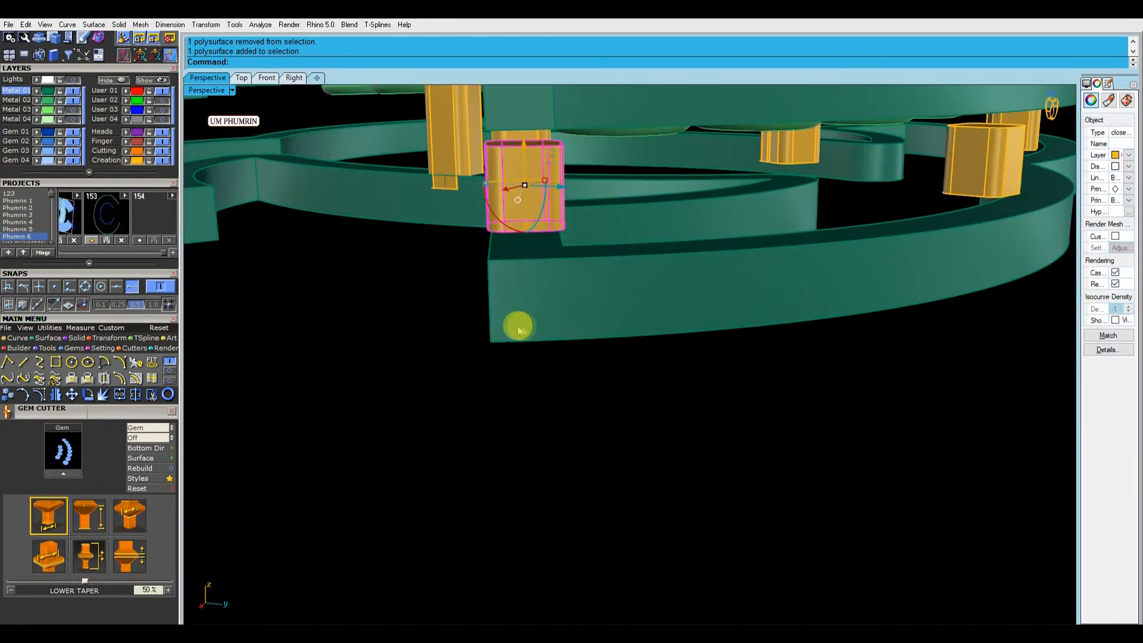
{"action": "right_click_drag", "start_coordinate": [537, 262], "coordinate": [625, 252]}
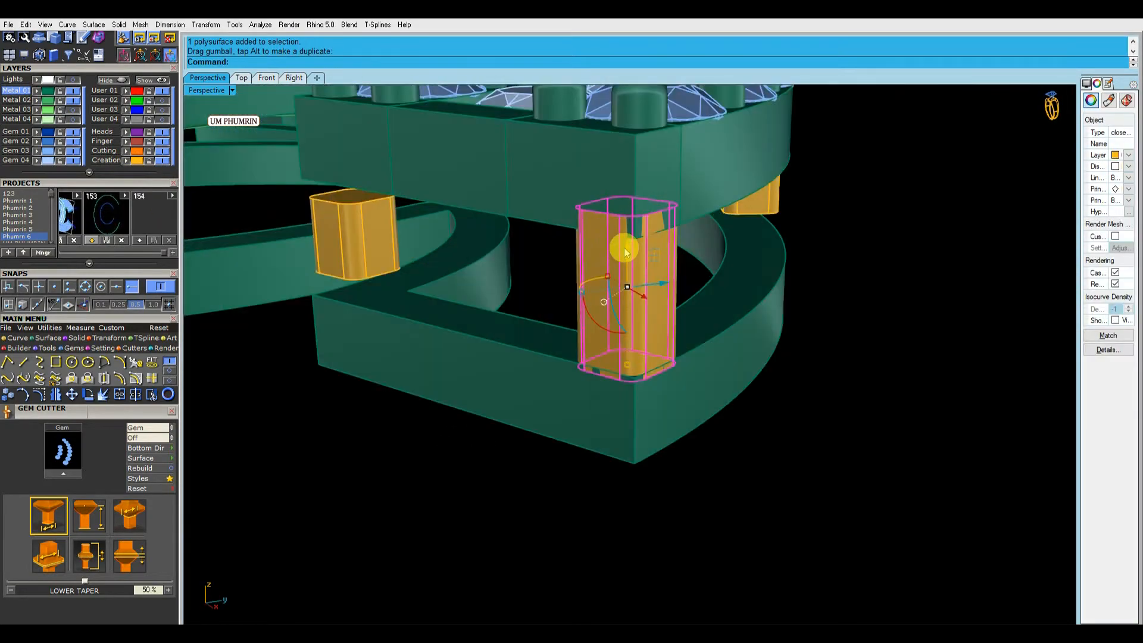
Step: Stretch the post at the frame end's inner corner vertically to bridge the backing frame and the pendant
{"action": "left_click", "coordinate": [497, 265]}
{"action": "left_click", "coordinate": [358, 256]}
{"action": "left_click_drag", "start_coordinate": [368, 304], "coordinate": [370, 302]}
{"action": "left_click_drag", "start_coordinate": [352, 199], "coordinate": [393, 229]}
{"action": "left_click", "coordinate": [740, 298]}
Step: Stretch the post on the outer arc vertically so it overlaps both the backing frame and the pendant's underside
{"action": "right_click_drag", "start_coordinate": [393, 230], "coordinate": [658, 285]}
{"action": "left_click", "coordinate": [661, 290]}
{"action": "left_click_drag", "start_coordinate": [651, 311], "coordinate": [654, 329]}
{"action": "left_click_drag", "start_coordinate": [653, 322], "coordinate": [656, 327]}
{"action": "left_click_drag", "start_coordinate": [653, 263], "coordinate": [651, 265]}
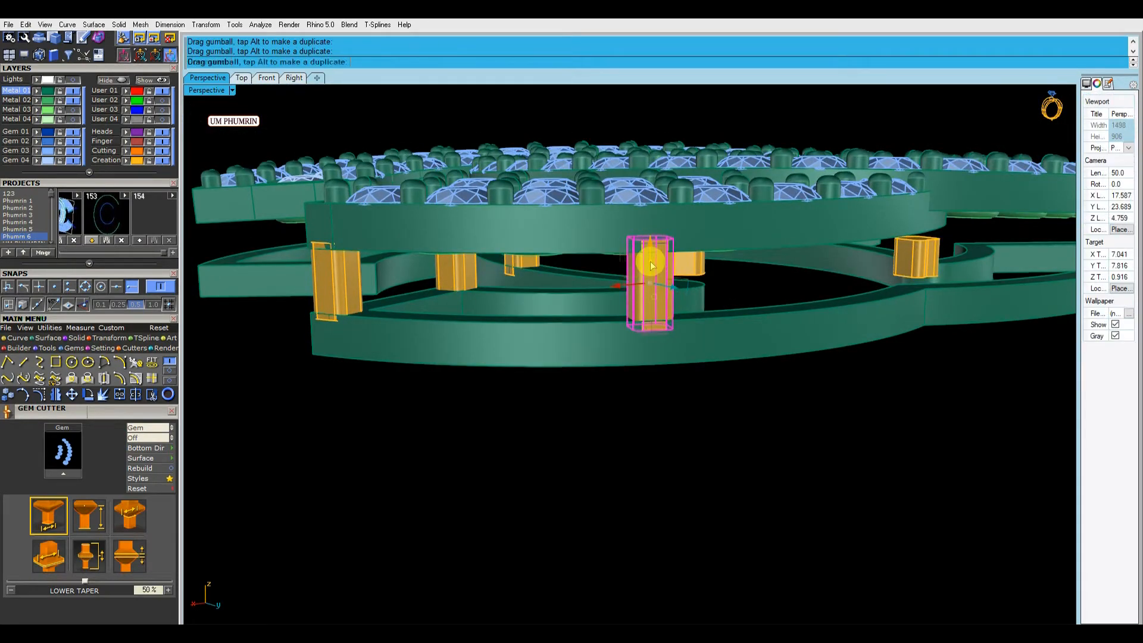
{"action": "left_click", "coordinate": [806, 403]}
Step: Stretch the post at the notch where the two Cs meet vertically to join the pendant and the backing frame
{"action": "right_click_drag", "start_coordinate": [806, 403], "coordinate": [684, 308]}
{"action": "left_click", "coordinate": [712, 324]}
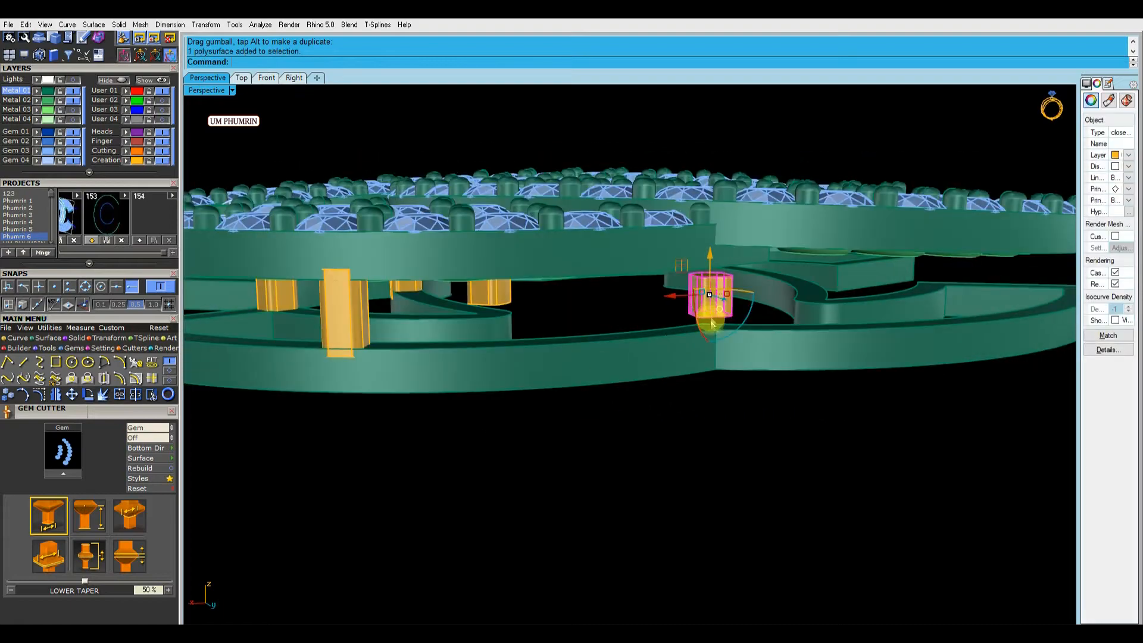
{"action": "mouse_move", "coordinate": [708, 271]}
{"action": "right_mouse_down"}
{"action": "mouse_move", "coordinate": [732, 395]}
{"action": "mouse_move", "coordinate": [707, 288]}
{"action": "right_mouse_up"}
{"action": "left_click_drag", "start_coordinate": [703, 367], "coordinate": [704, 365]}
{"action": "left_click", "coordinate": [796, 334]}
Step: Try to mirror the connecting posts, excluding the one at the Cs' junction, and undo the mirror
{"action": "scroll", "coordinate": [796, 334], "scroll_direction": "down", "scroll_amount": 4}
{"action": "right_click_drag", "start_coordinate": [796, 334], "coordinate": [677, 379]}
{"action": "scroll", "coordinate": [681, 444], "scroll_direction": "down", "scroll_amount": 5}
{"action": "left_click", "coordinate": [137, 160]}
{"action": "right_click_drag", "start_coordinate": [572, 241], "coordinate": [576, 321]}
{"action": "left_click", "coordinate": [242, 79]}
{"action": "scroll", "coordinate": [685, 327], "scroll_direction": "down", "scroll_amount": 4}
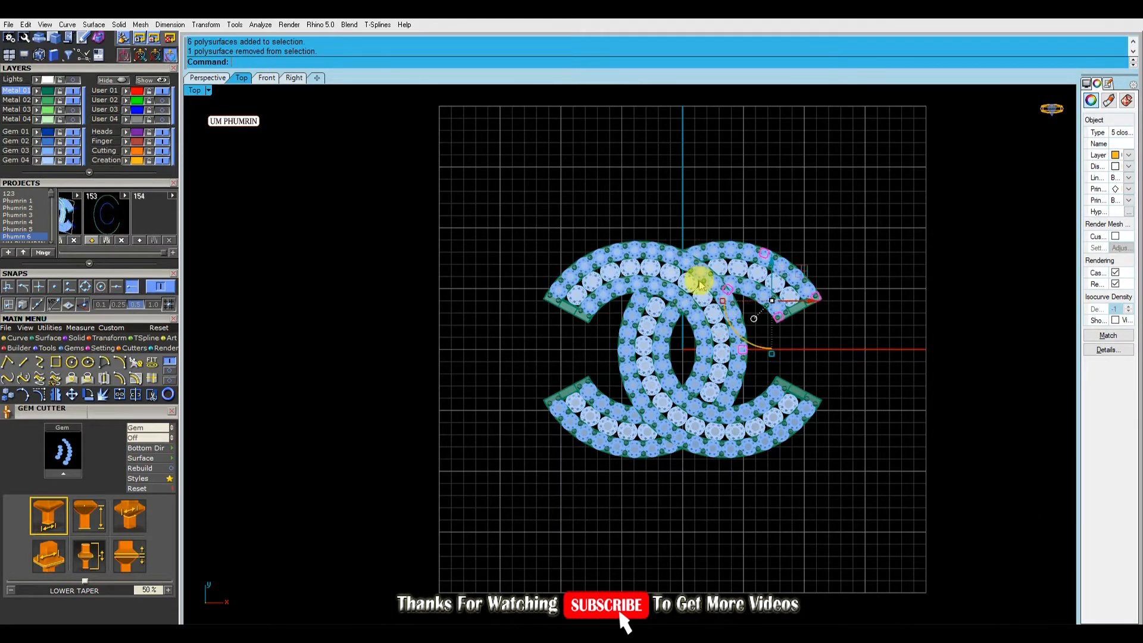
{"action": "left_click", "coordinate": [207, 78]}
{"action": "right_click_drag", "start_coordinate": [429, 196], "coordinate": [769, 424]}
{"action": "scroll", "coordinate": [709, 342], "scroll_direction": "up", "scroll_amount": 5}
{"action": "scroll", "coordinate": [646, 398], "scroll_direction": "down", "scroll_amount": 3}
{"action": "scroll", "coordinate": [665, 395], "scroll_direction": "down", "scroll_amount": 3}
{"action": "key", "text": "ctrl+z"}
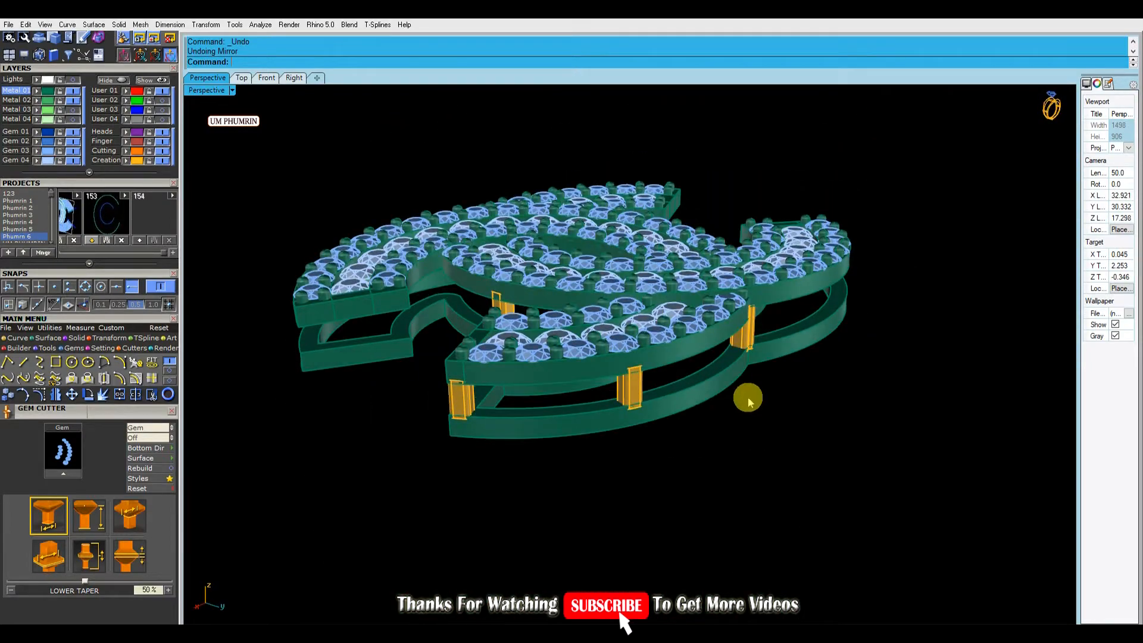
Step: Isolate the six connecting posts in the Top view by hiding all other objects
{"action": "left_click", "coordinate": [241, 78]}
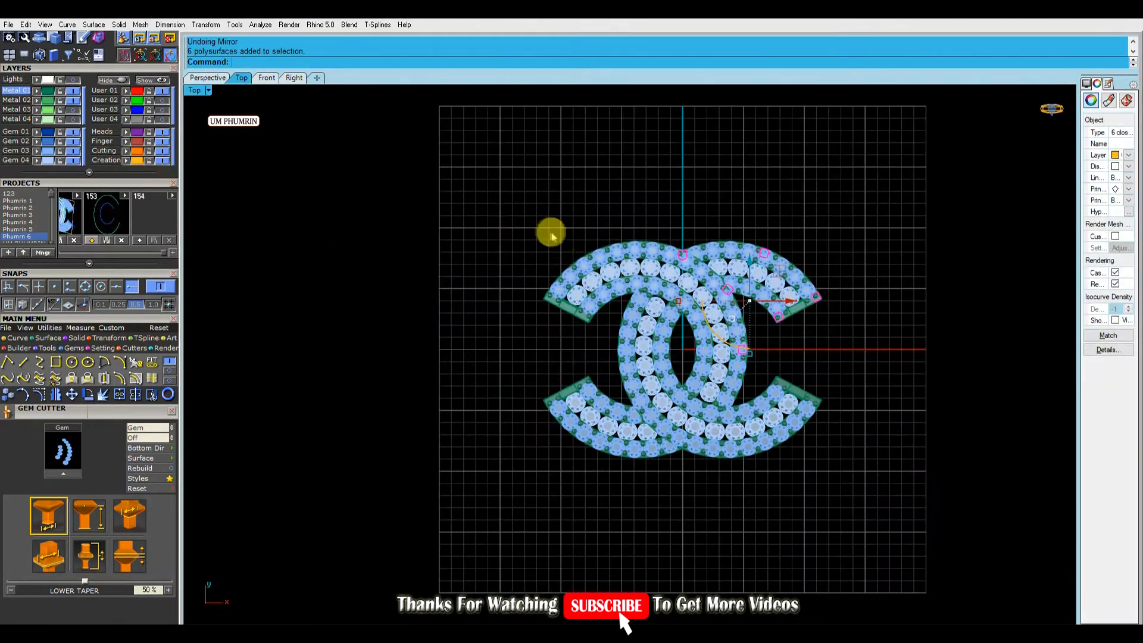
{"action": "right_click", "coordinate": [125, 80]}
{"action": "left_click_drag", "start_coordinate": [717, 208], "coordinate": [450, 197]}
{"action": "key", "text": "ctrl+m"}
Step: Rotate a copy of the six posts 180 degrees about the origin
{"action": "left_click_drag", "start_coordinate": [692, 223], "coordinate": [914, 428]}
{"action": "right_click_drag", "start_coordinate": [835, 372], "coordinate": [830, 432]}
{"action": "scroll", "coordinate": [830, 432], "scroll_direction": "up", "scroll_amount": 4}
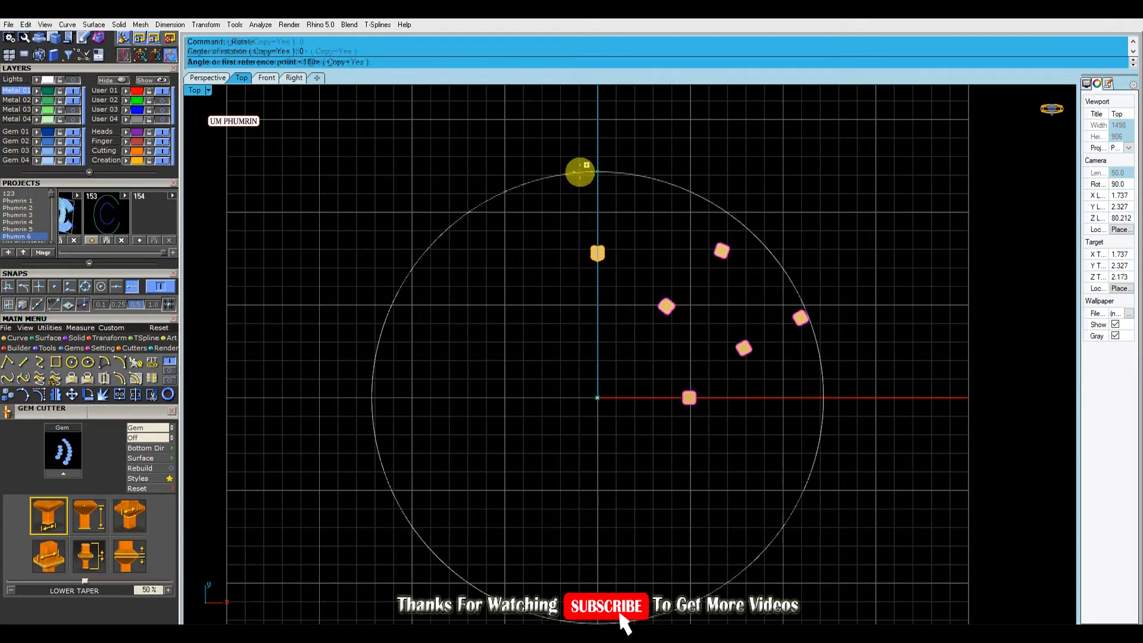
{"action": "left_click", "coordinate": [580, 173]}
{"action": "right_click_drag", "start_coordinate": [609, 538], "coordinate": [593, 453]}
{"action": "key", "text": "Escape"}
{"action": "scroll", "coordinate": [649, 417], "scroll_direction": "down", "scroll_amount": 4}
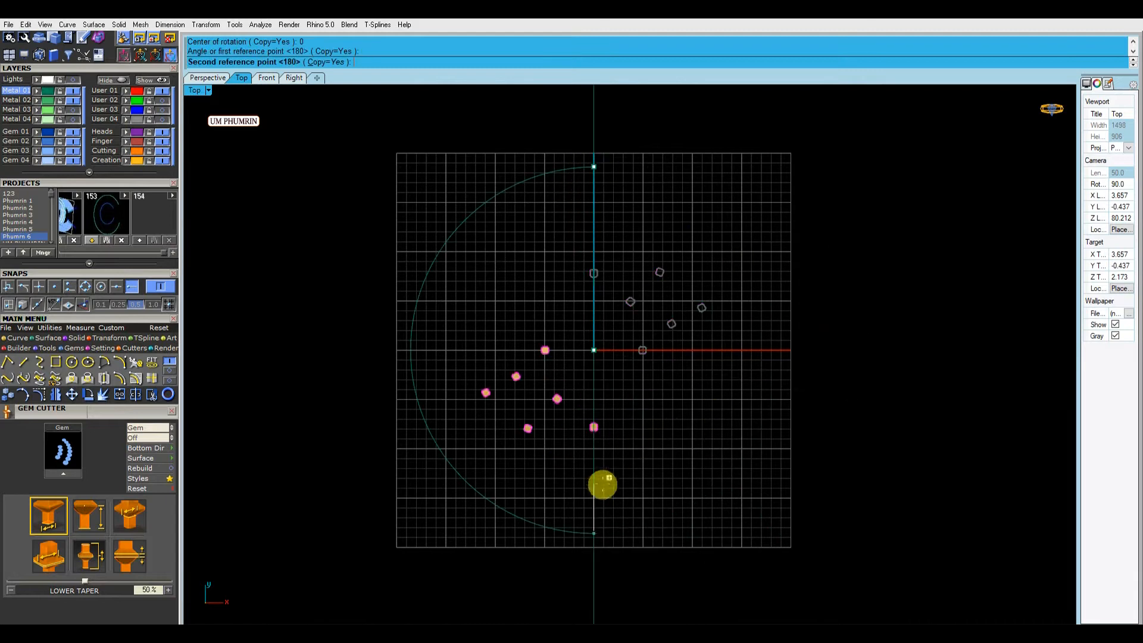
{"action": "key", "text": "Return"}
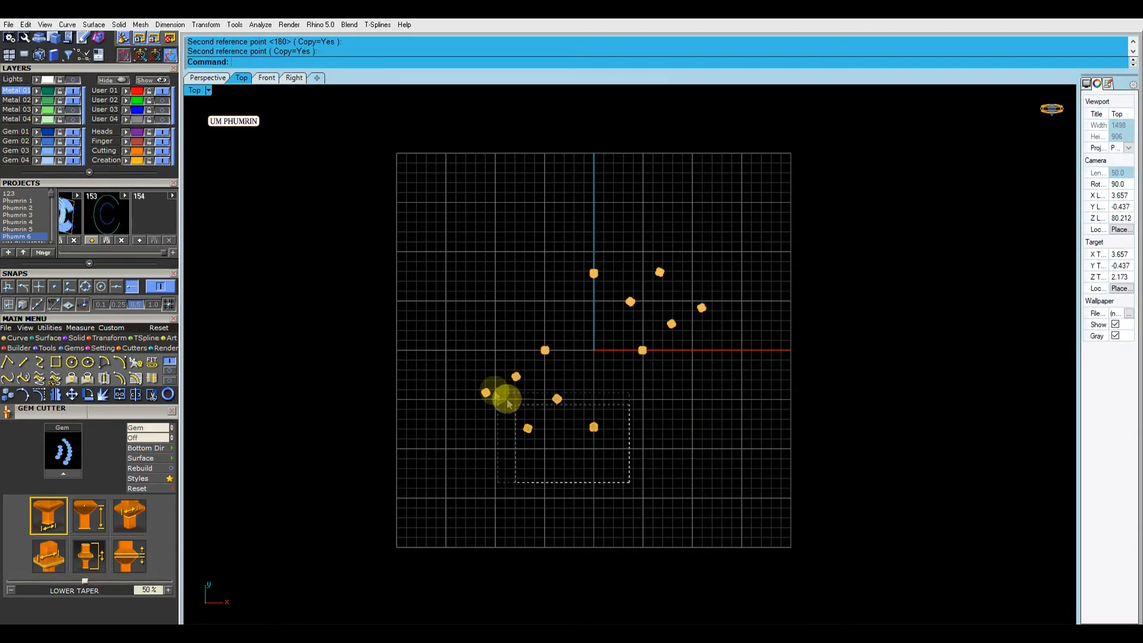
Step: Mirror the off-axis posts across the X axis to fill the empty quadrants, and show all hidden objects in the Perspective view
{"action": "left_click_drag", "start_coordinate": [525, 415], "coordinate": [492, 388]}
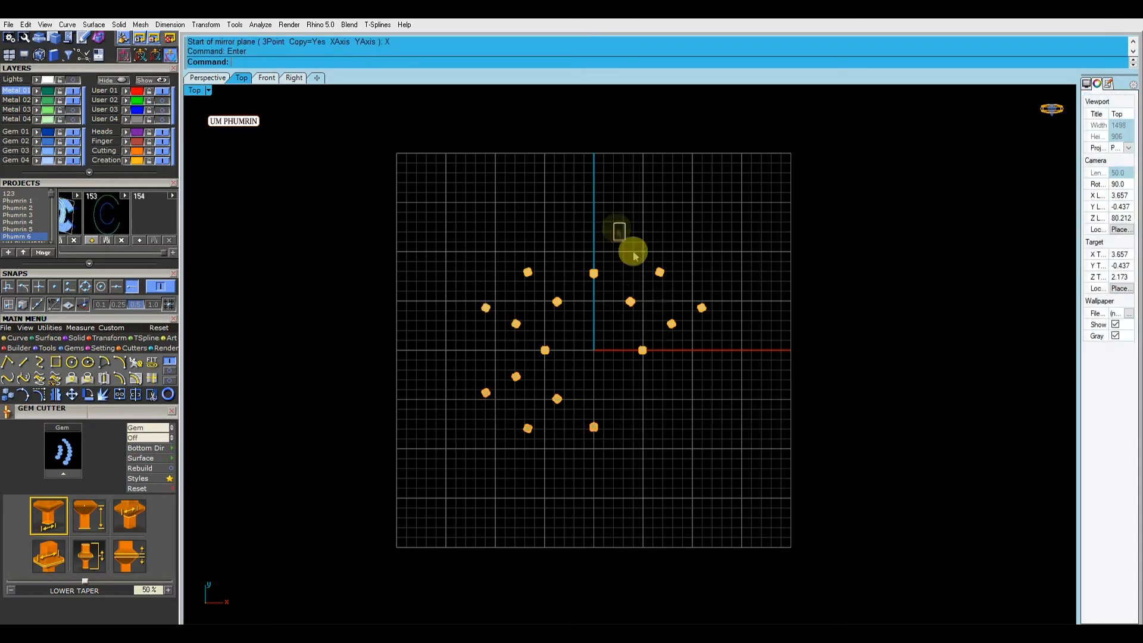
{"action": "left_click", "coordinate": [162, 83]}
{"action": "left_click", "coordinate": [216, 78]}
Step: Stretch the short post under the inner arc downward so it reaches the backing frame
{"action": "right_click_drag", "start_coordinate": [750, 455], "coordinate": [757, 312]}
{"action": "scroll", "coordinate": [792, 385], "scroll_direction": "down", "scroll_amount": 4}
{"action": "scroll", "coordinate": [791, 384], "scroll_direction": "up", "scroll_amount": 4}
{"action": "scroll", "coordinate": [738, 322], "scroll_direction": "up", "scroll_amount": 5}
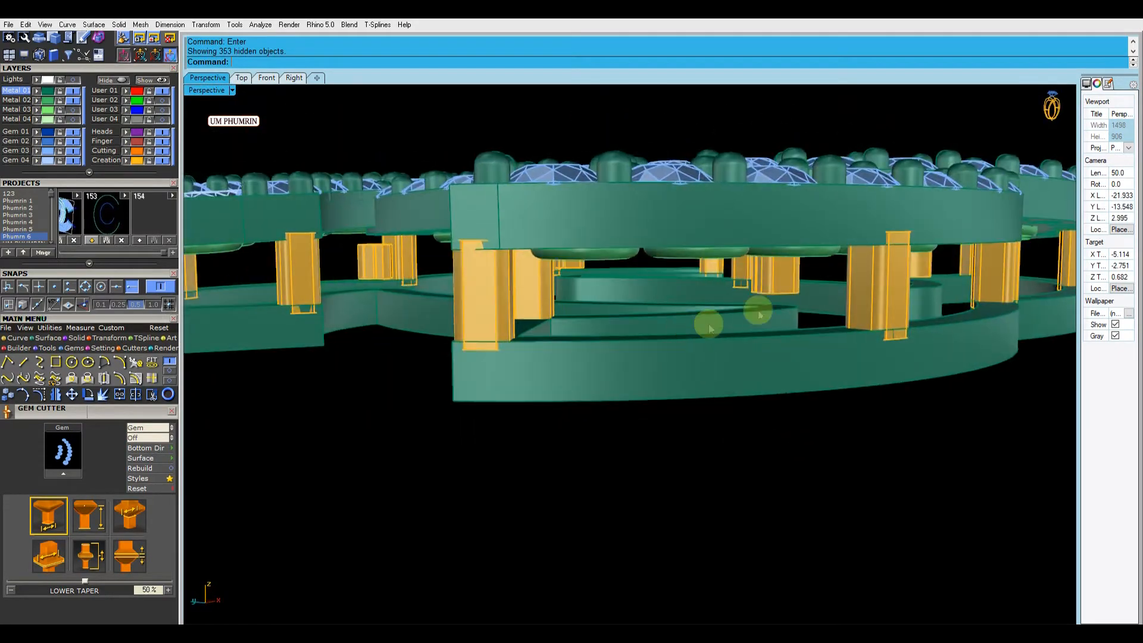
{"action": "scroll", "coordinate": [762, 298], "scroll_direction": "up", "scroll_amount": 5}
{"action": "left_click", "coordinate": [788, 262]}
{"action": "right_click_drag", "start_coordinate": [794, 270], "coordinate": [787, 282]}
{"action": "left_click_drag", "start_coordinate": [777, 287], "coordinate": [786, 302]}
{"action": "right_click_drag", "start_coordinate": [787, 302], "coordinate": [684, 303]}
{"action": "left_click_drag", "start_coordinate": [685, 324], "coordinate": [685, 325]}
{"action": "right_click_drag", "start_coordinate": [717, 313], "coordinate": [760, 287]}
Step: Stretch the next short inner post vertically to span from the pendant's underside into the backing frame
{"action": "scroll", "coordinate": [742, 339], "scroll_direction": "down", "scroll_amount": 4}
{"action": "scroll", "coordinate": [735, 274], "scroll_direction": "up", "scroll_amount": 5}
{"action": "left_click", "coordinate": [751, 256]}
{"action": "left_click_drag", "start_coordinate": [760, 289], "coordinate": [763, 322]}
{"action": "right_click_drag", "start_coordinate": [764, 322], "coordinate": [601, 316]}
{"action": "left_click_drag", "start_coordinate": [601, 317], "coordinate": [603, 326]}
{"action": "scroll", "coordinate": [638, 372], "scroll_direction": "down", "scroll_amount": 4}
{"action": "right_click_drag", "start_coordinate": [602, 325], "coordinate": [684, 309]}
{"action": "left_click", "coordinate": [760, 373]}
Step: Stretch the short post standing behind the C's open end vertically to meet the backing frame
{"action": "scroll", "coordinate": [783, 286], "scroll_direction": "up", "scroll_amount": 6}
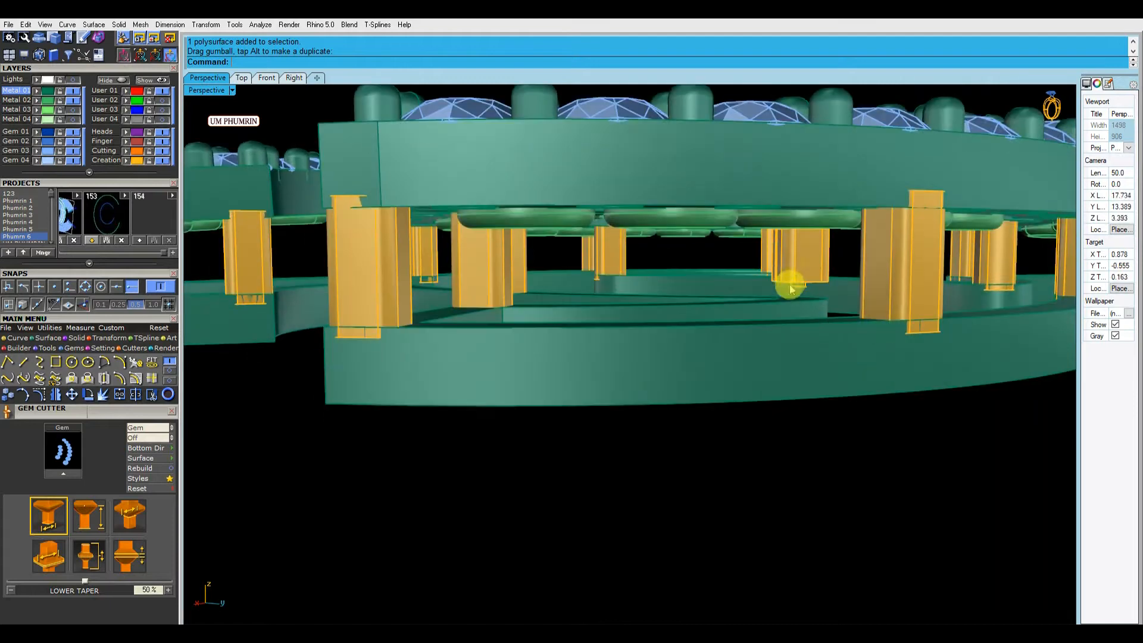
{"action": "left_click", "coordinate": [801, 282]}
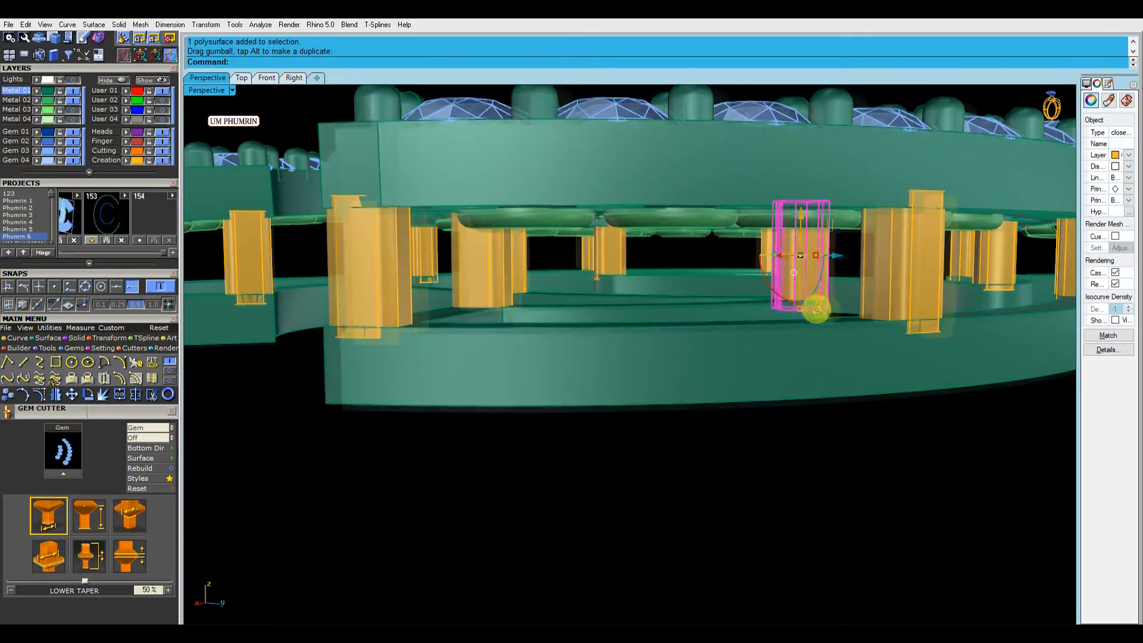
{"action": "scroll", "coordinate": [811, 311], "scroll_direction": "down", "scroll_amount": 5}
Step: Stretch the post beside the outer notch between the two Cs vertically into the pendant and the backing frame
{"action": "right_click_drag", "start_coordinate": [779, 314], "coordinate": [875, 283]}
{"action": "scroll", "coordinate": [764, 355], "scroll_direction": "up", "scroll_amount": 4}
{"action": "key", "text": "Escape"}
{"action": "left_click", "coordinate": [875, 283]}
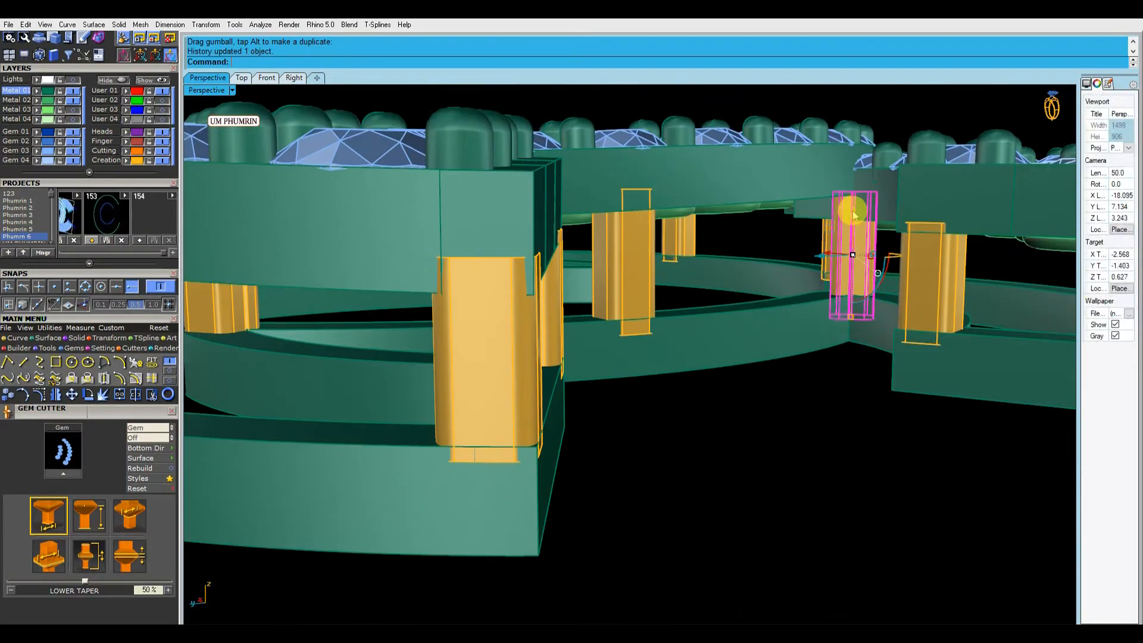
{"action": "key", "text": "Escape"}
Step: Select all connecting posts on the Creation layer, group them and assign them to the Metal 01 layer
{"action": "right_click_drag", "start_coordinate": [865, 208], "coordinate": [684, 358]}
{"action": "left_click", "coordinate": [139, 161]}
{"action": "right_click_drag", "start_coordinate": [585, 390], "coordinate": [613, 383]}
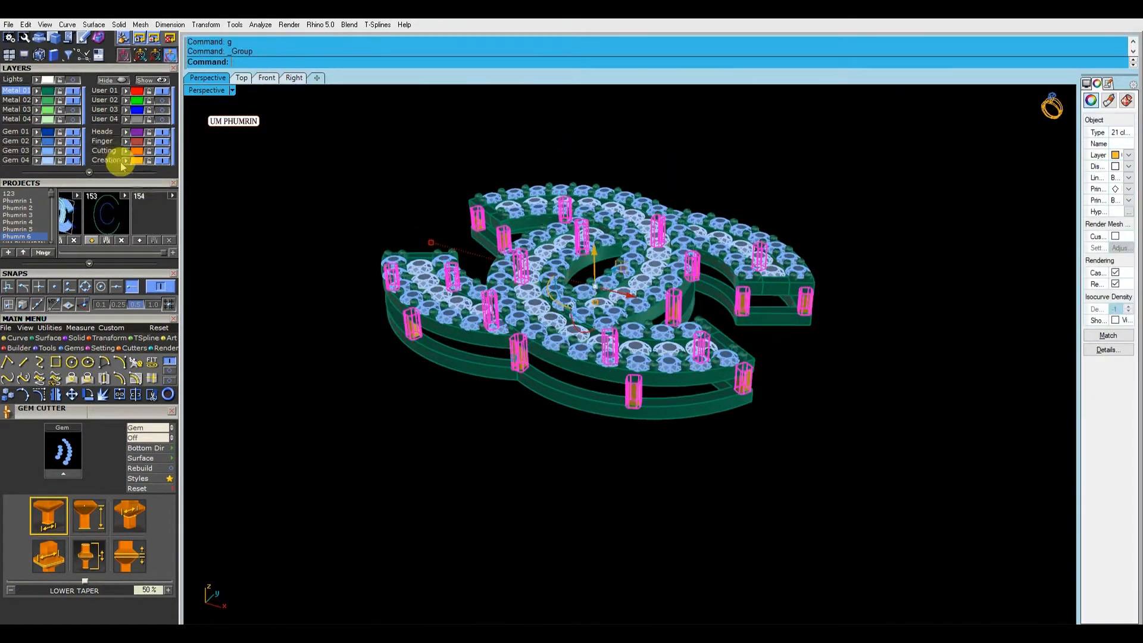
{"action": "left_click", "coordinate": [37, 91]}
{"action": "right_click_drag", "start_coordinate": [405, 217], "coordinate": [432, 265]}
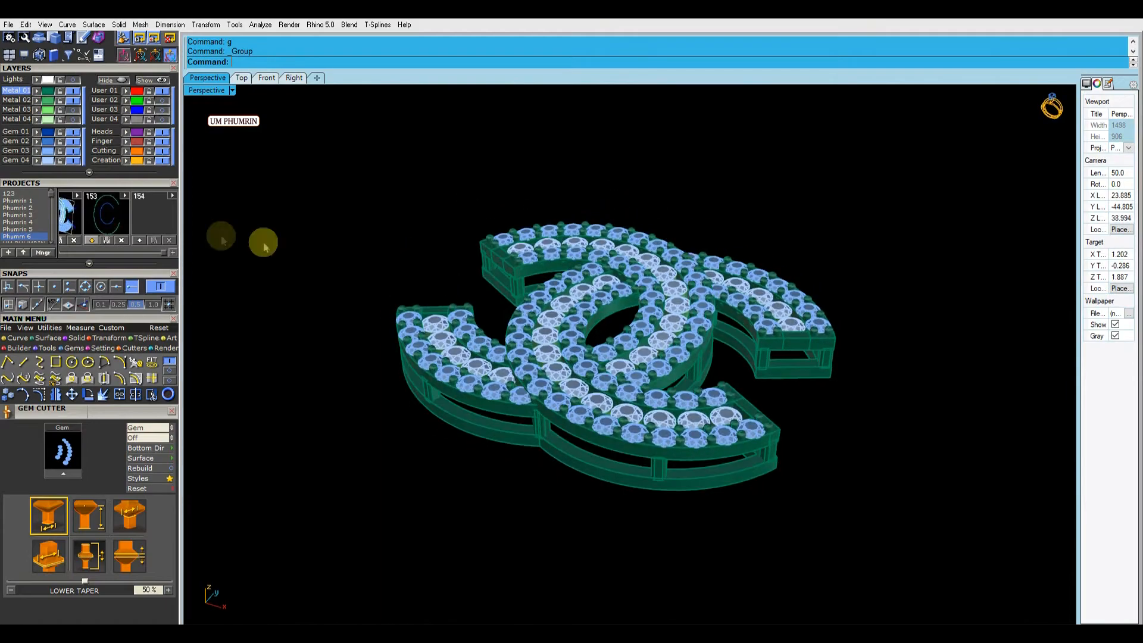
Step: Check the centre-row gems by selecting their layer, and examine the corner posts at the C's open end
{"action": "left_click", "coordinate": [48, 161]}
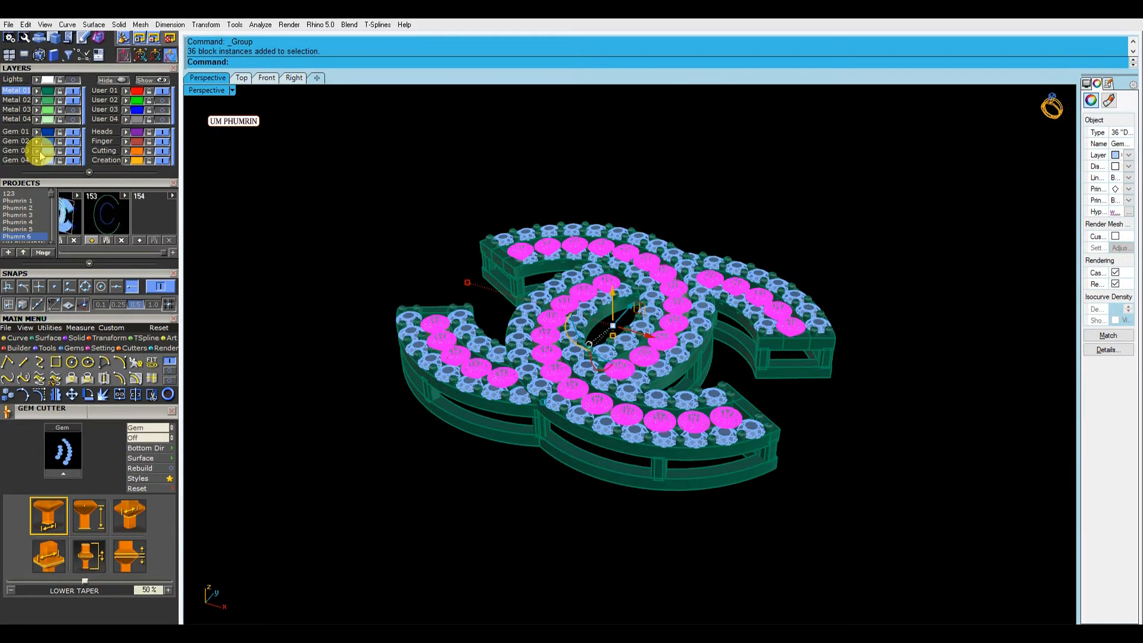
{"action": "left_click", "coordinate": [381, 266]}
{"action": "scroll", "coordinate": [473, 295], "scroll_direction": "up", "scroll_amount": 4}
{"action": "right_click_drag", "start_coordinate": [474, 291], "coordinate": [551, 331]}
{"action": "scroll", "coordinate": [466, 325], "scroll_direction": "down", "scroll_amount": 4}
{"action": "scroll", "coordinate": [801, 268], "scroll_direction": "up", "scroll_amount": 7}
{"action": "right_click_drag", "start_coordinate": [803, 259], "coordinate": [799, 284]}
{"action": "scroll", "coordinate": [799, 283], "scroll_direction": "up", "scroll_amount": 5}
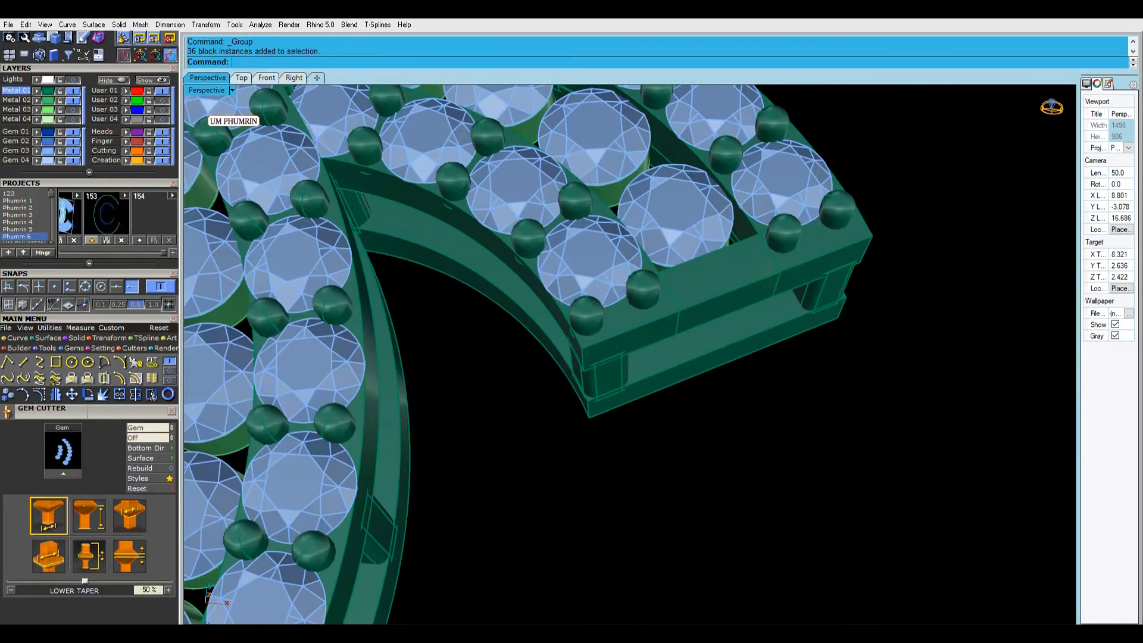
{"action": "type", "text": "fe"}
{"action": "key", "text": "Return"}
{"action": "scroll", "coordinate": [754, 277], "scroll_direction": "up", "scroll_amount": 4}
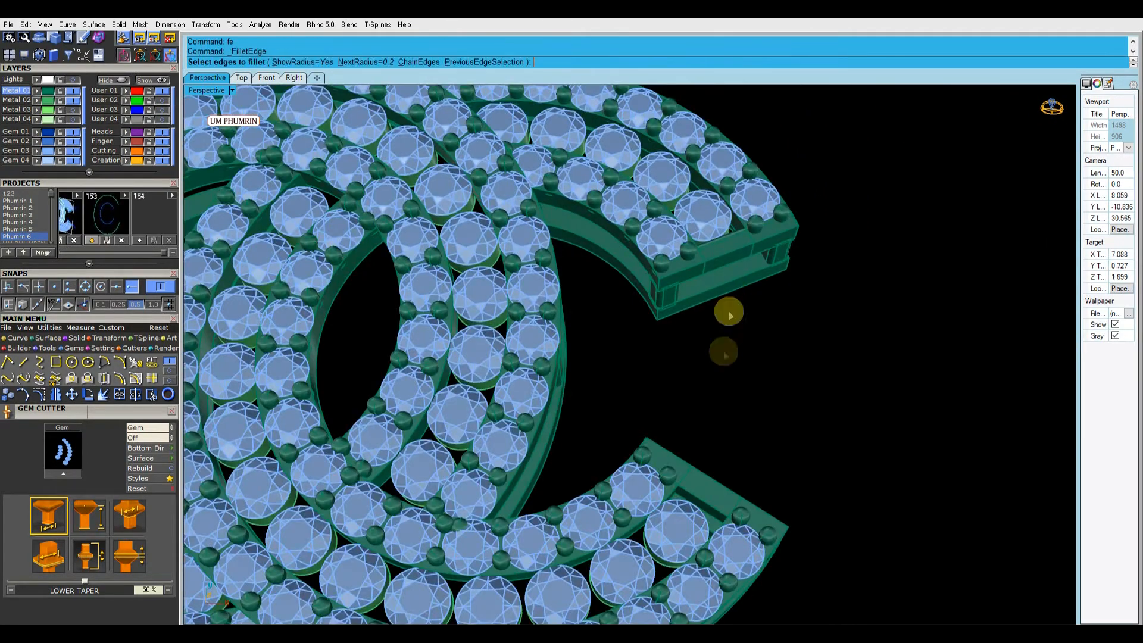
{"action": "scroll", "coordinate": [723, 333], "scroll_direction": "up", "scroll_amount": 4}
{"action": "scroll", "coordinate": [696, 510], "scroll_direction": "down", "scroll_amount": 4}
{"action": "right_click_drag", "start_coordinate": [709, 352], "coordinate": [455, 229]}
{"action": "scroll", "coordinate": [457, 231], "scroll_direction": "up", "scroll_amount": 6}
{"action": "scroll", "coordinate": [546, 298], "scroll_direction": "down", "scroll_amount": 8}
{"action": "right_click_drag", "start_coordinate": [477, 283], "coordinate": [235, 140]}
{"action": "key", "text": "Escape"}
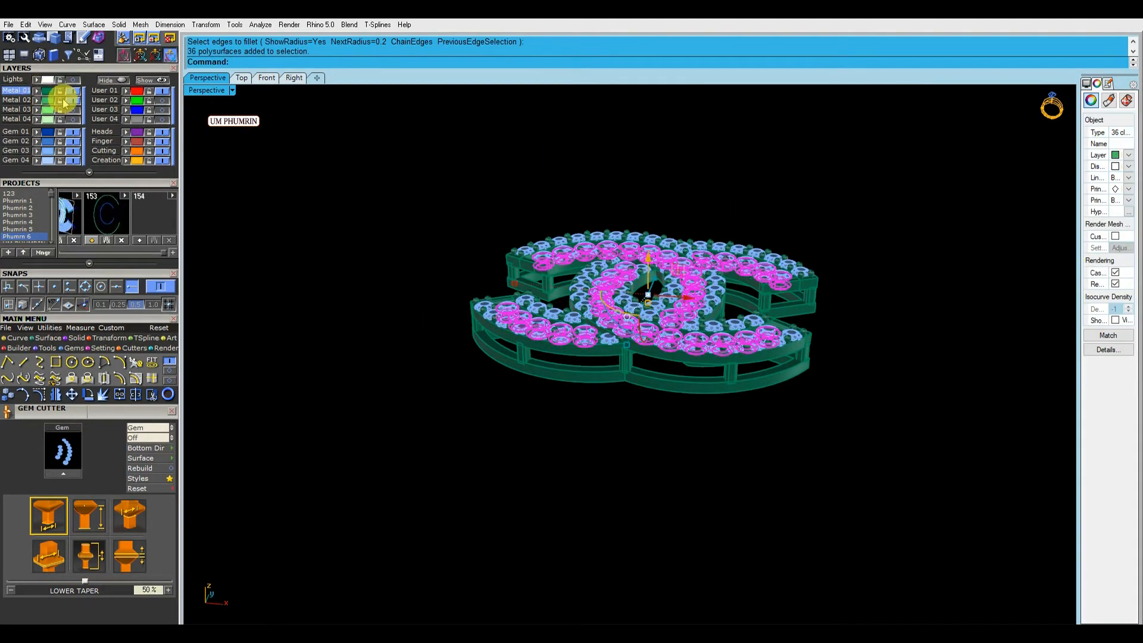
Step: Switch the Perspective view to a smooth shaded display mode without wires and save the file
{"action": "left_click", "coordinate": [219, 96]}
{"action": "left_click", "coordinate": [301, 390]}
{"action": "right_click_drag", "start_coordinate": [480, 275], "coordinate": [689, 187]}
{"action": "right_click_drag", "start_coordinate": [777, 262], "coordinate": [839, 286]}
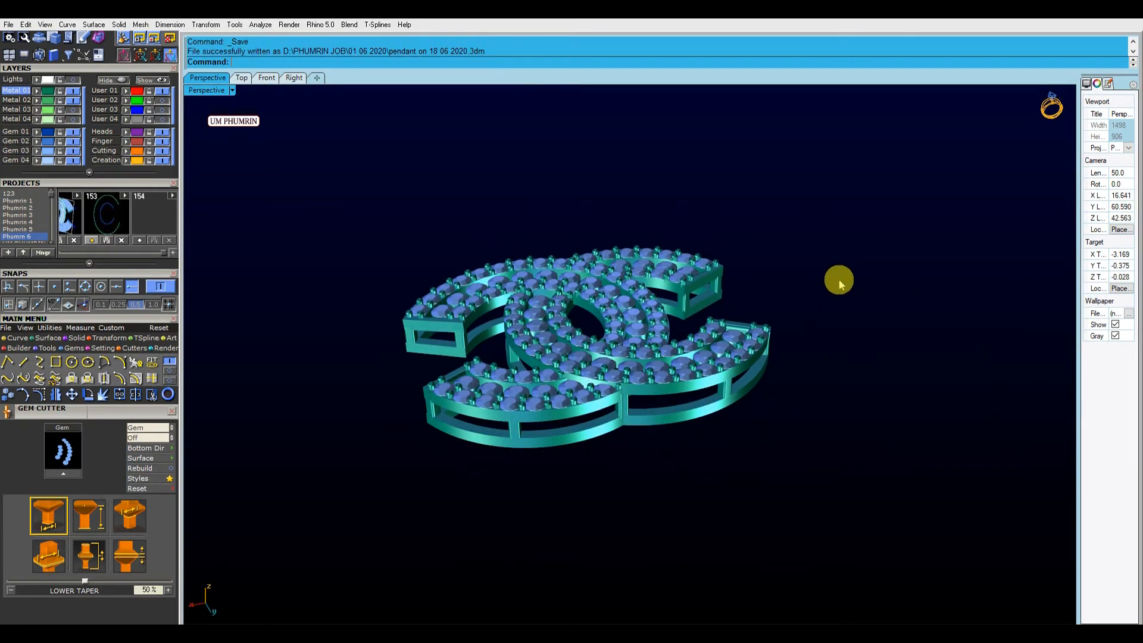
{"action": "scroll", "coordinate": [838, 279], "scroll_direction": "up", "scroll_amount": 2}
{"action": "right_click_drag", "start_coordinate": [811, 288], "coordinate": [893, 279], "text": "shift"}
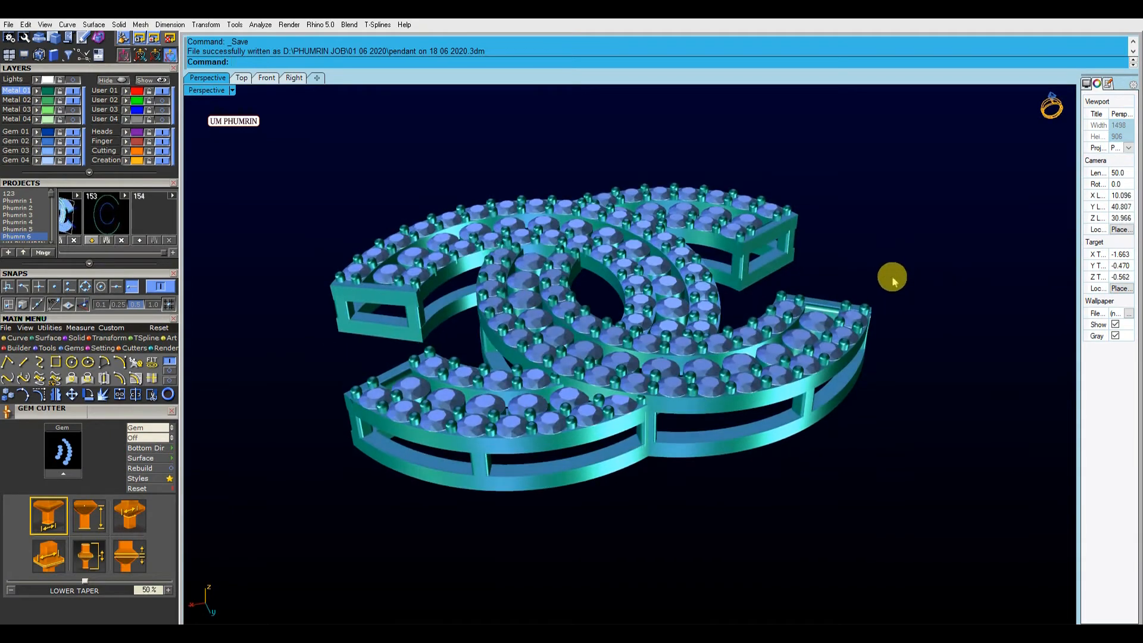
Step: Set the Perspective view's display mode back to Shaded
{"action": "left_click", "coordinate": [220, 92]}
{"action": "left_click", "coordinate": [274, 40]}
{"action": "left_click", "coordinate": [215, 91]}
{"action": "left_click", "coordinate": [282, 54]}
Step: Try to fillet the pendant body's vertical corner edge at the C's open end with a 0.15 radius
{"action": "scroll", "coordinate": [314, 296], "scroll_direction": "up", "scroll_amount": 5}
{"action": "scroll", "coordinate": [454, 309], "scroll_direction": "up", "scroll_amount": 3}
{"action": "mouse_move", "coordinate": [313, 296]}
{"action": "right_mouse_down"}
{"action": "mouse_move", "coordinate": [455, 309]}
{"action": "mouse_move", "coordinate": [443, 339]}
{"action": "right_mouse_up"}
{"action": "type", "text": "fe"}
{"action": "key", "text": "Return"}
{"action": "scroll", "coordinate": [424, 341], "scroll_direction": "up", "scroll_amount": 4}
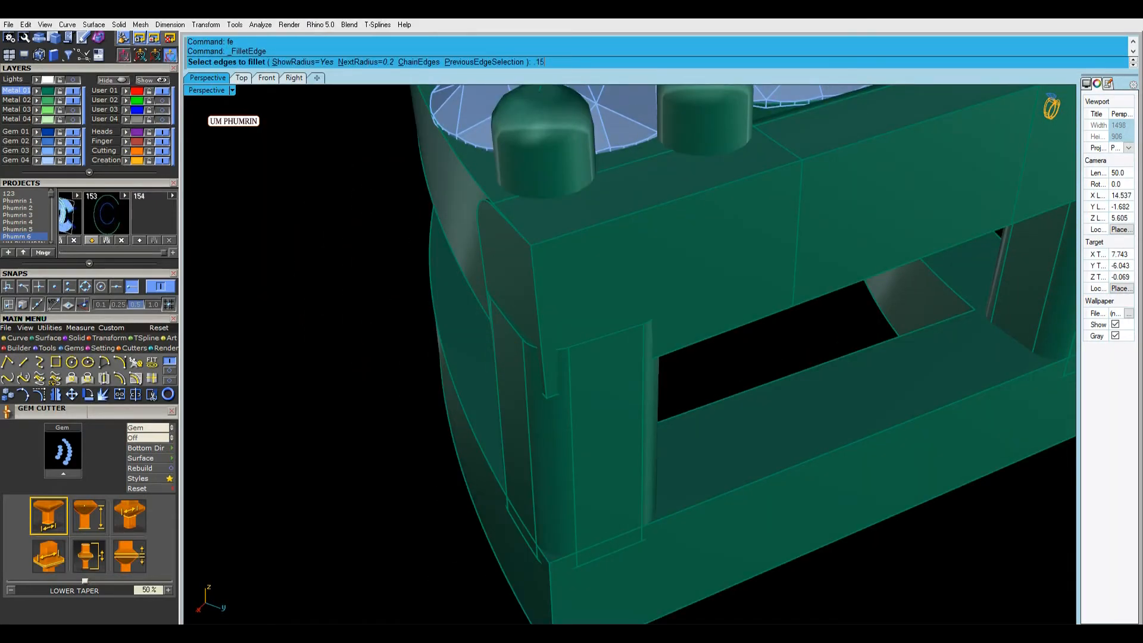
{"action": "left_click", "coordinate": [539, 329]}
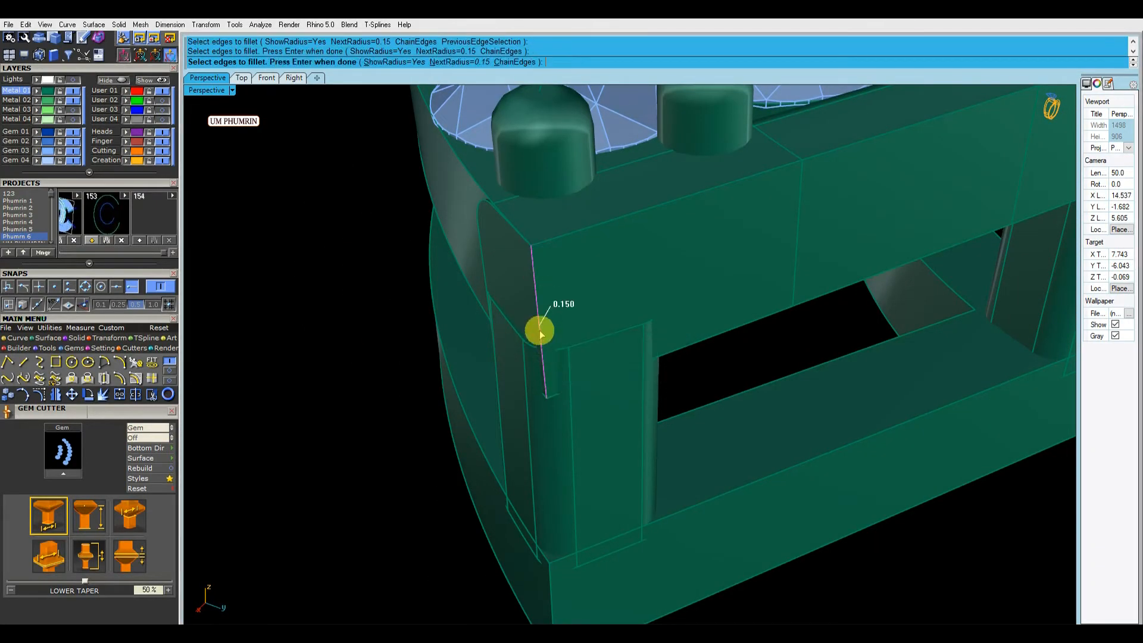
Step: Try to fillet the backing frame's vertical edge at the same corner with a 0.15 radius
{"action": "type", "text": "fe"}
{"action": "key", "text": "Return"}
{"action": "left_click", "coordinate": [540, 470]}
{"action": "key", "text": "Return"}
{"action": "key", "text": "Return"}
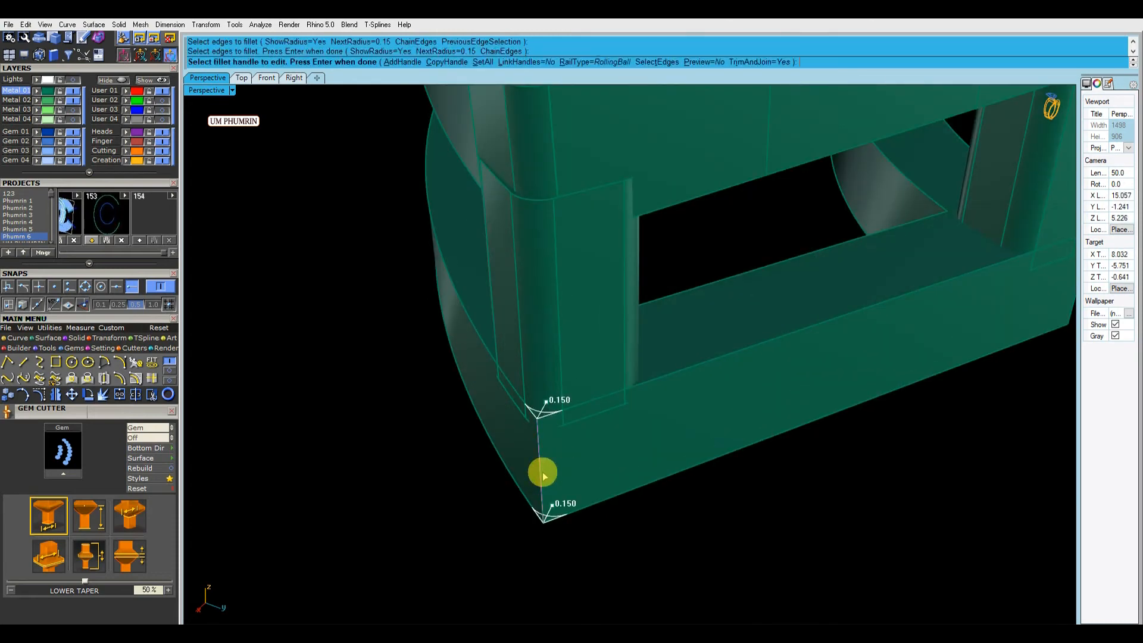
{"action": "right_click_drag", "start_coordinate": [541, 469], "coordinate": [530, 444]}
{"action": "right_click_drag", "start_coordinate": [831, 458], "coordinate": [733, 455]}
Step: Start another edge fillet at a second corner, abandon it and undo the corner fillets
{"action": "type", "text": "fe"}
{"action": "key", "text": "Return"}
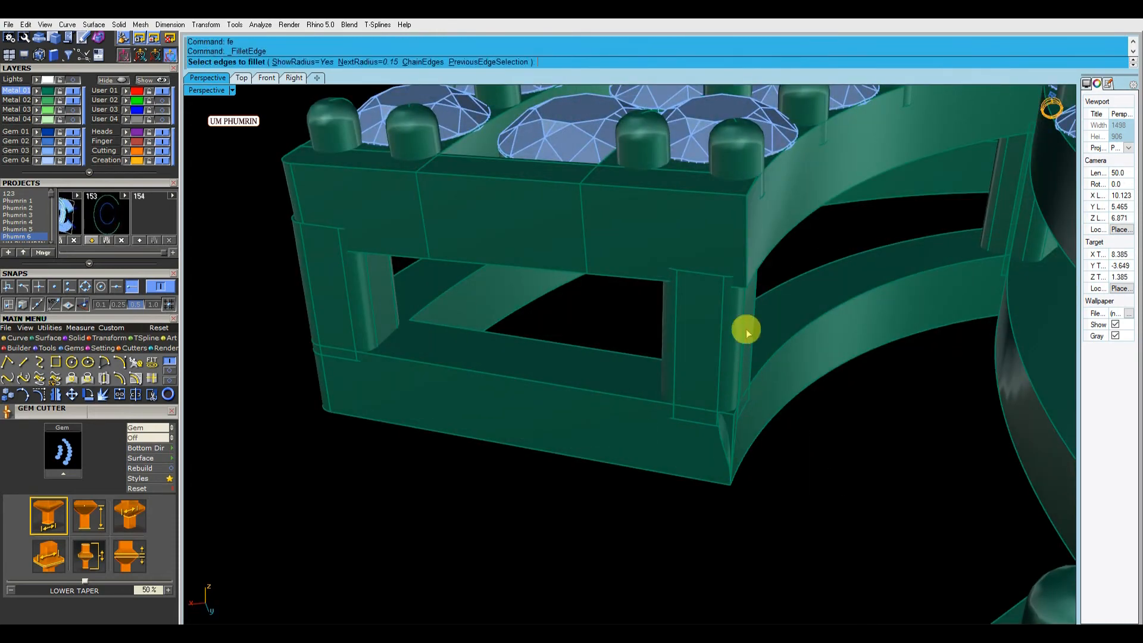
{"action": "scroll", "coordinate": [747, 333], "scroll_direction": "up", "scroll_amount": 2}
{"action": "key", "text": "ctrl+z"}
{"action": "scroll", "coordinate": [741, 463], "scroll_direction": "up", "scroll_amount": 3}
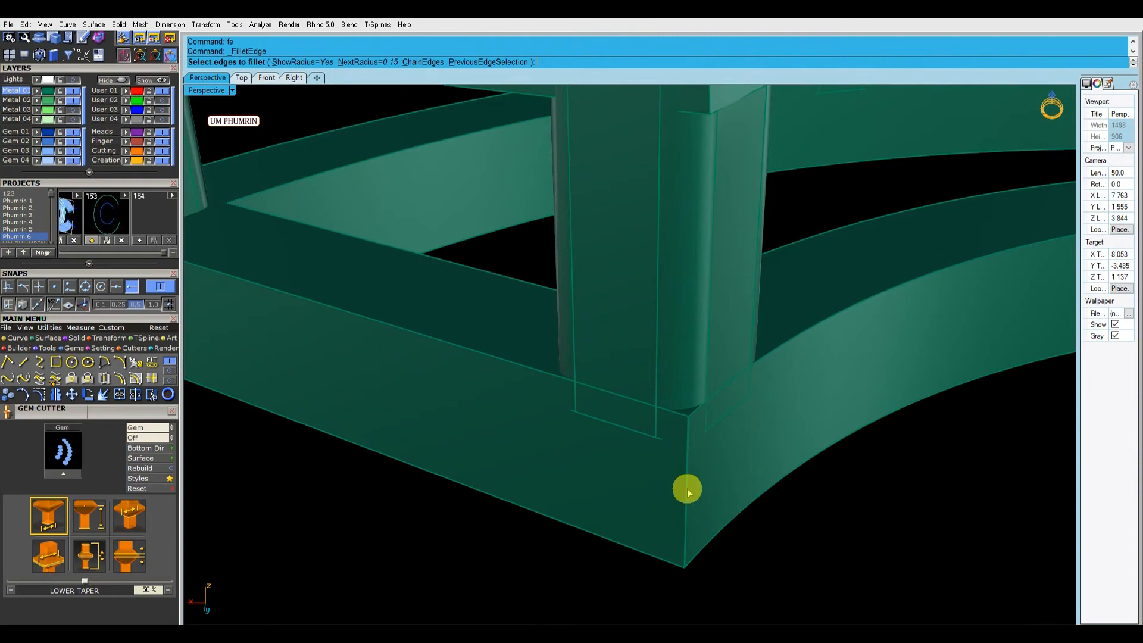
{"action": "scroll", "coordinate": [696, 485], "scroll_direction": "down", "scroll_amount": 6}
{"action": "right_click_drag", "start_coordinate": [704, 477], "coordinate": [678, 463]}
{"action": "scroll", "coordinate": [660, 461], "scroll_direction": "down", "scroll_amount": 6}
{"action": "key", "text": "ctrl+z"}
Step: Display the whole pendant in the Working Shade mode and save the file
{"action": "scroll", "coordinate": [617, 414], "scroll_direction": "down", "scroll_amount": 8}
{"action": "right_click_drag", "start_coordinate": [607, 417], "coordinate": [579, 417]}
{"action": "scroll", "coordinate": [665, 456], "scroll_direction": "up", "scroll_amount": 6}
{"action": "right_click_drag", "start_coordinate": [685, 431], "coordinate": [736, 451]}
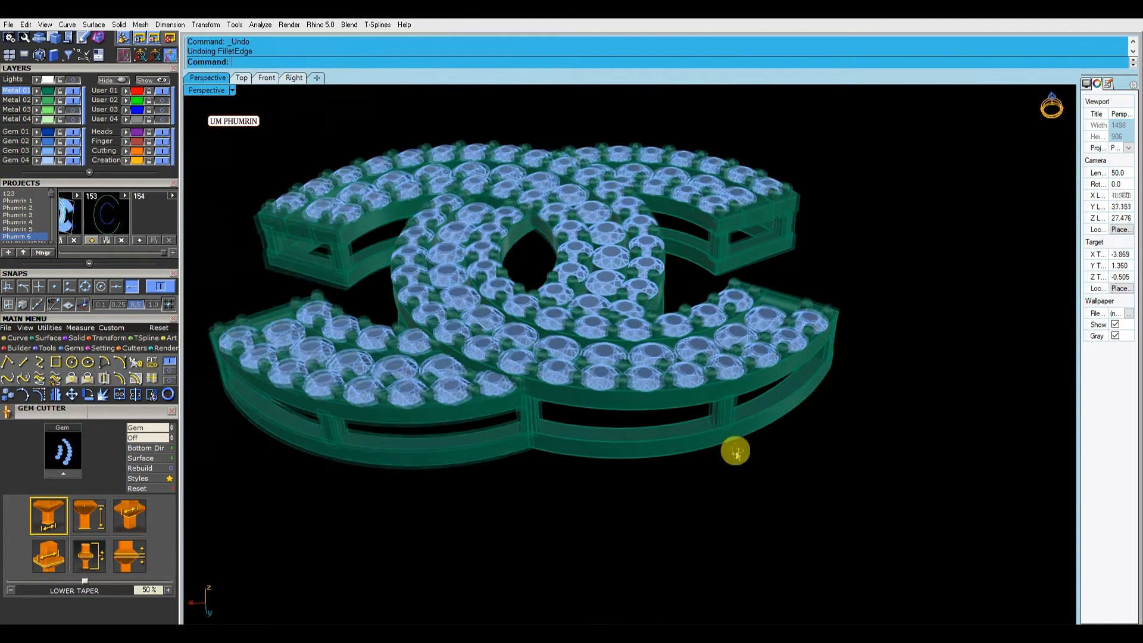
{"action": "scroll", "coordinate": [741, 453], "scroll_direction": "down", "scroll_amount": 4}
{"action": "scroll", "coordinate": [661, 439], "scroll_direction": "up", "scroll_amount": 4}
{"action": "right_click", "coordinate": [212, 91]}
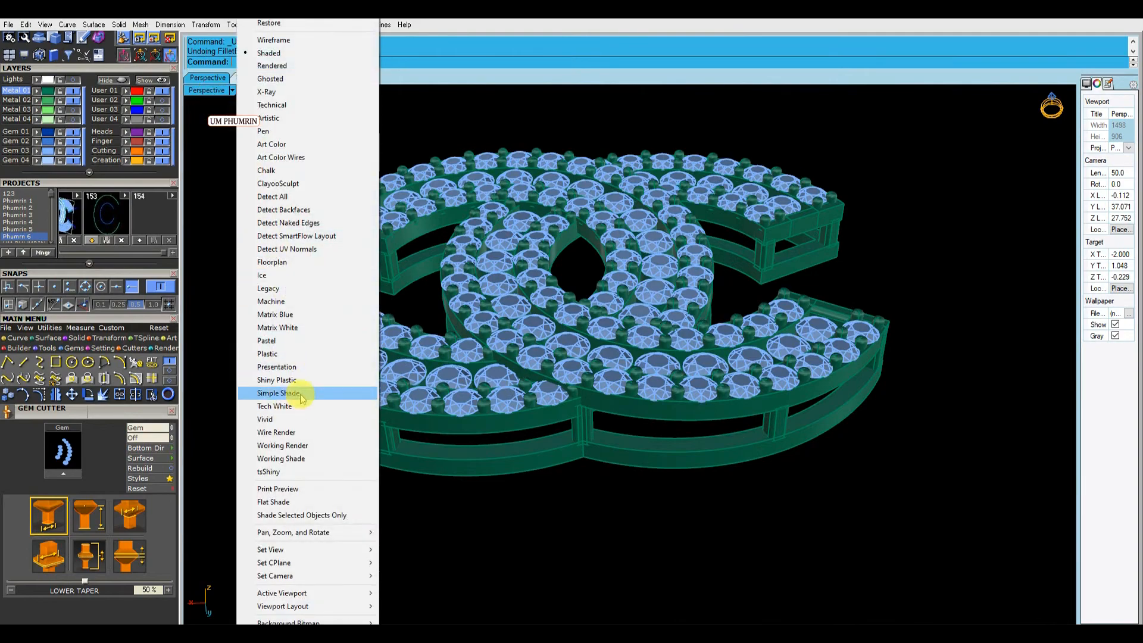
{"action": "left_click", "coordinate": [281, 458]}
{"action": "right_click_drag", "start_coordinate": [641, 260], "coordinate": [871, 382]}
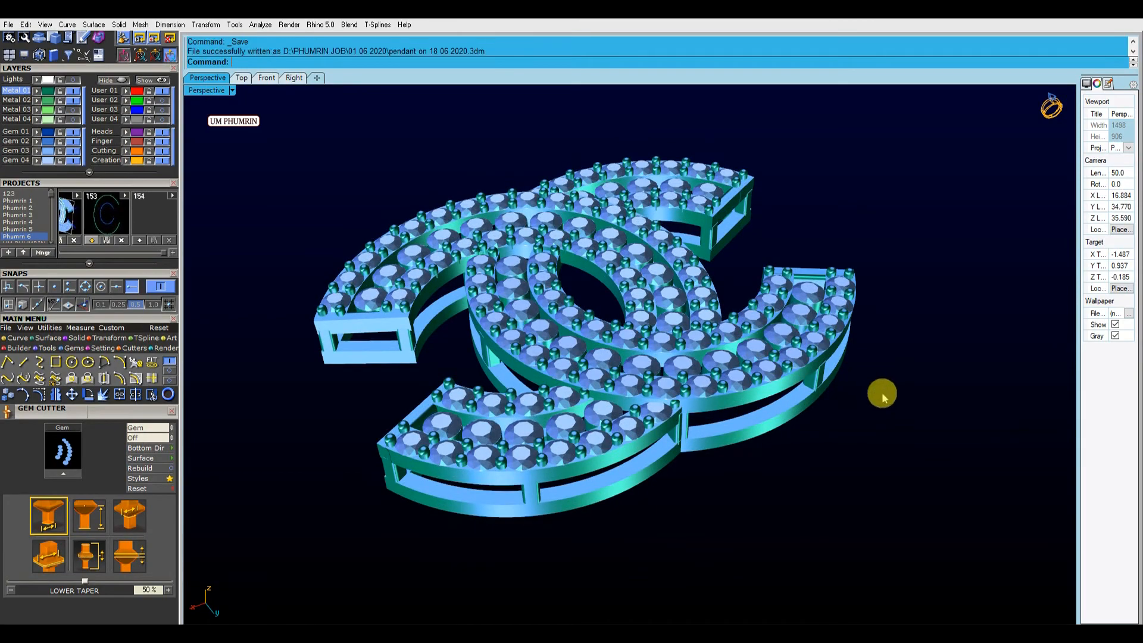
{"action": "right_click_drag", "start_coordinate": [885, 393], "coordinate": [937, 363]}
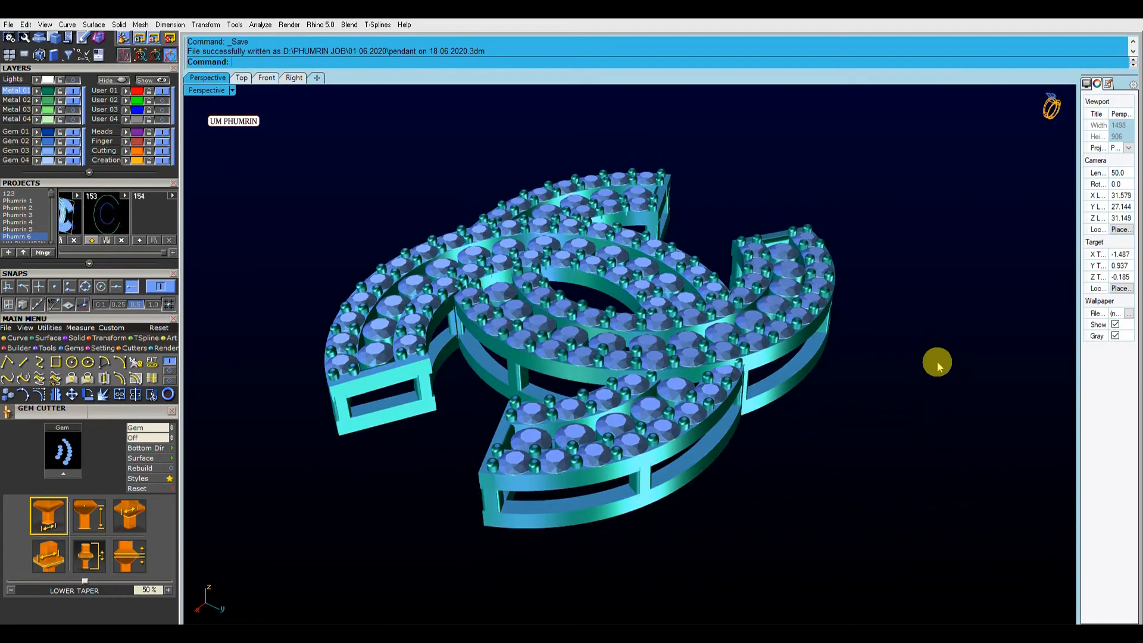